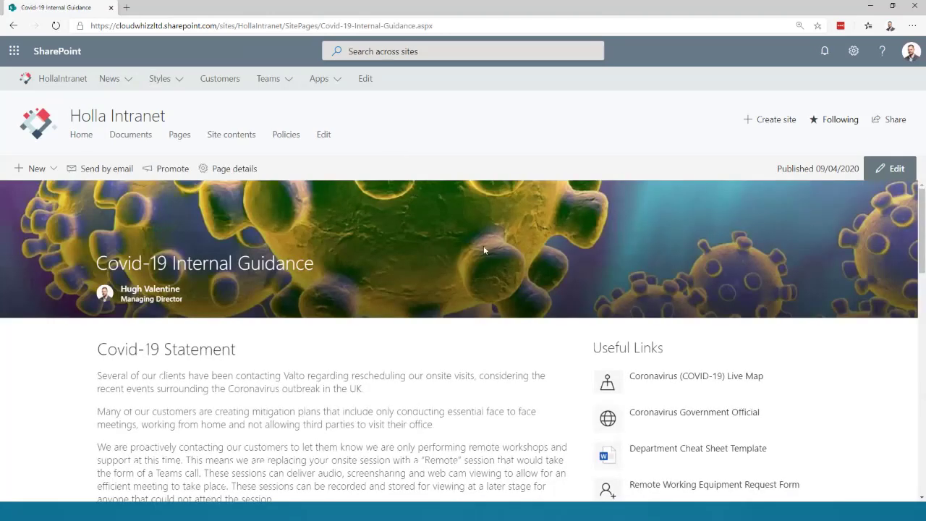
- Read through the Covid-19 Internal Guidance statement, highlighting its title and paragraphs
left_click_drag(93, 263, 320, 269)
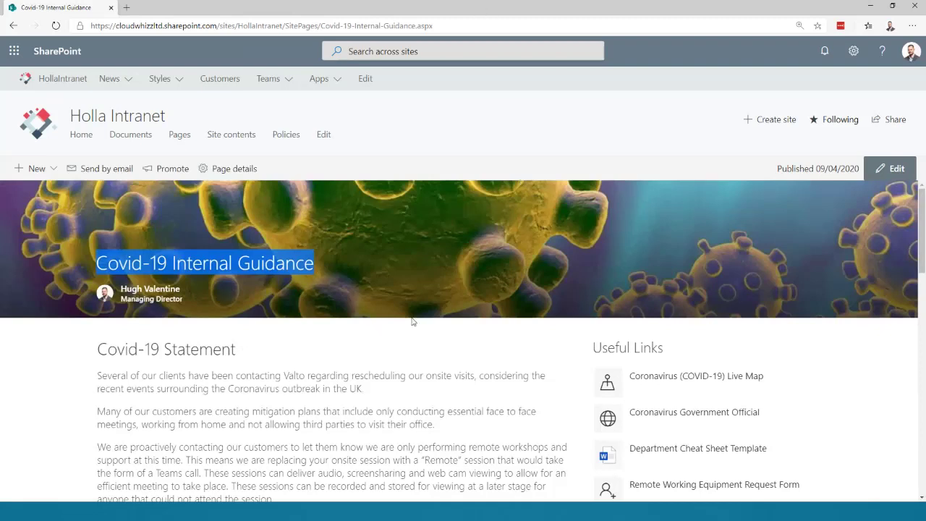
scroll(412, 322, "down", 1)
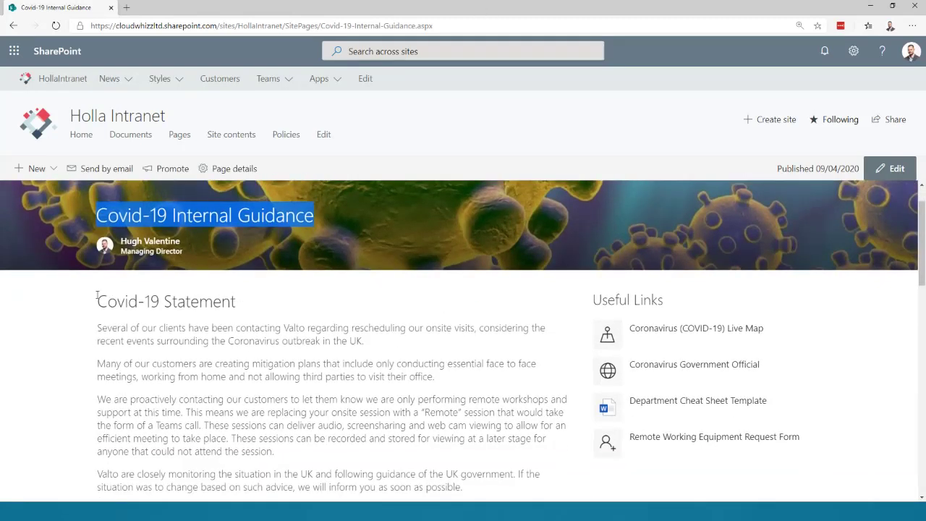
scroll(377, 365, "down", 1)
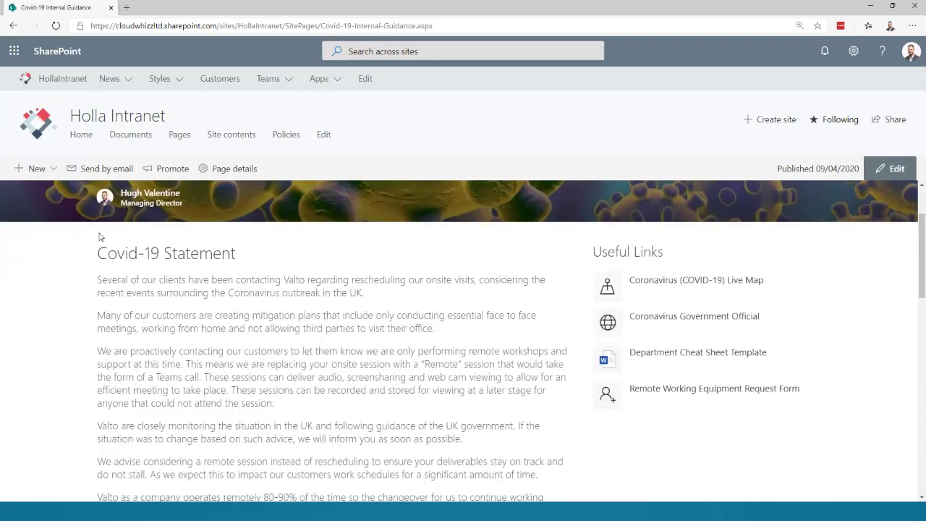
left_click_drag(103, 252, 346, 350)
left_click(92, 237)
scroll(92, 236, "down", 1)
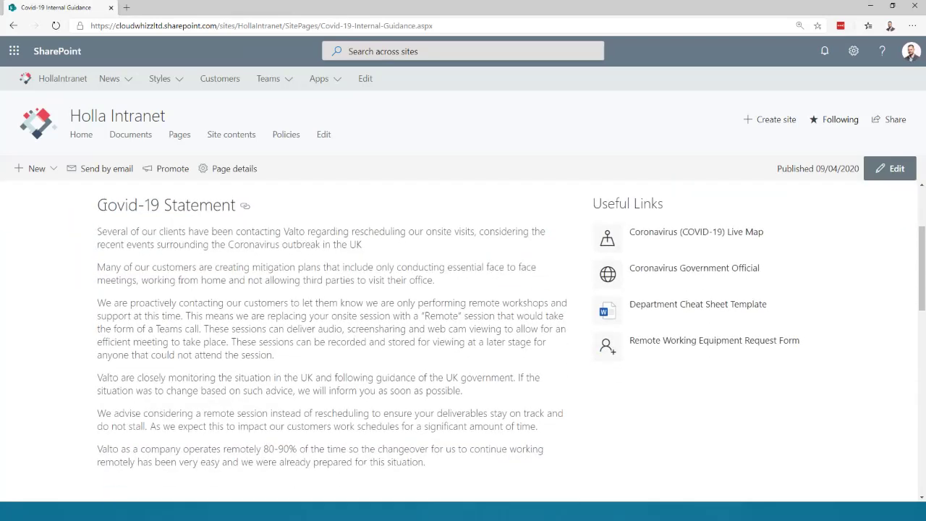
left_click_drag(106, 205, 275, 355)
left_click(427, 462, "shift")
left_click(441, 458)
left_click_drag(99, 207, 407, 420)
left_click(407, 416)
scroll(670, 283, "up", 1)
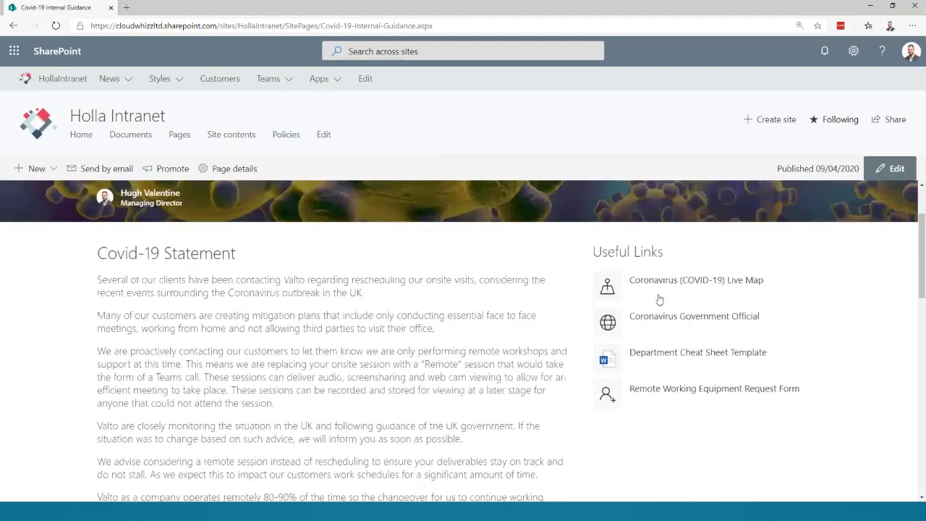
scroll(687, 271, "down", 1)
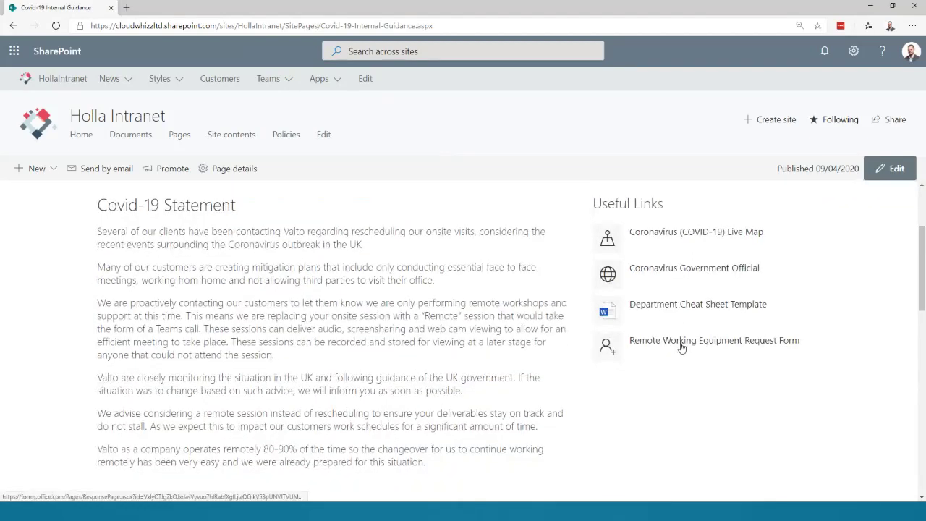
- Open the Coronavirus (COVID-19) Live Map in a new tab, then the Department Cheat Sheet Template
middle_click(656, 239)
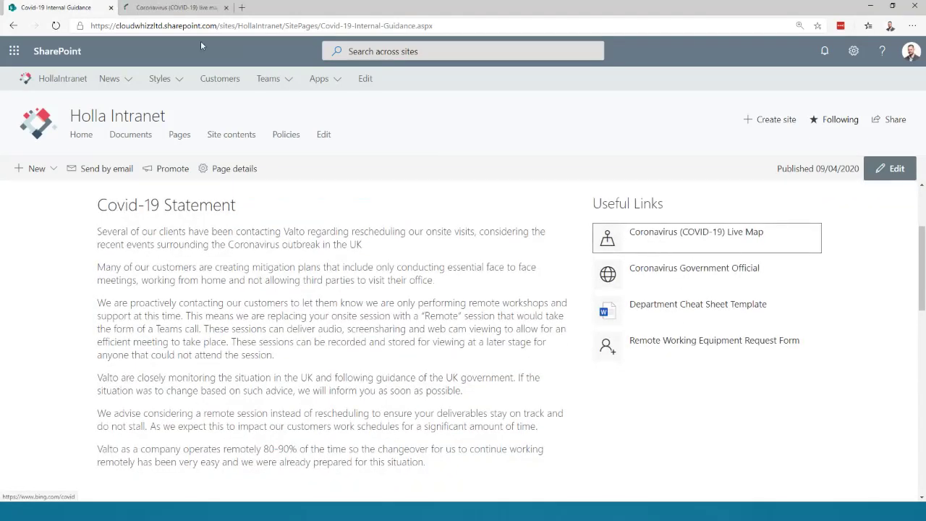
left_click(174, 7)
left_click(66, 8)
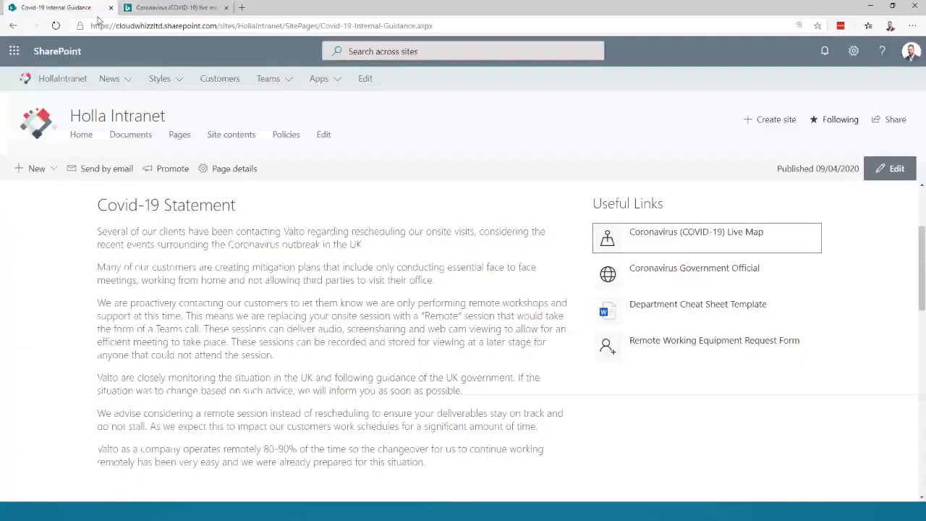
left_click(634, 315)
- Scroll the Example Cheat Sheet bullets, highlighting Weekly Catch Up, then go back to the guidance page
left_click(258, 10)
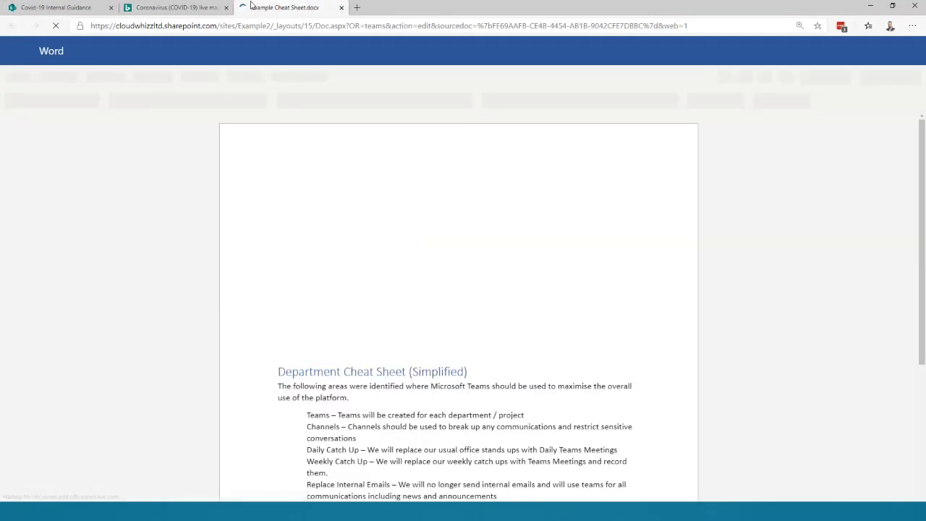
scroll(500, 301, "down", 4)
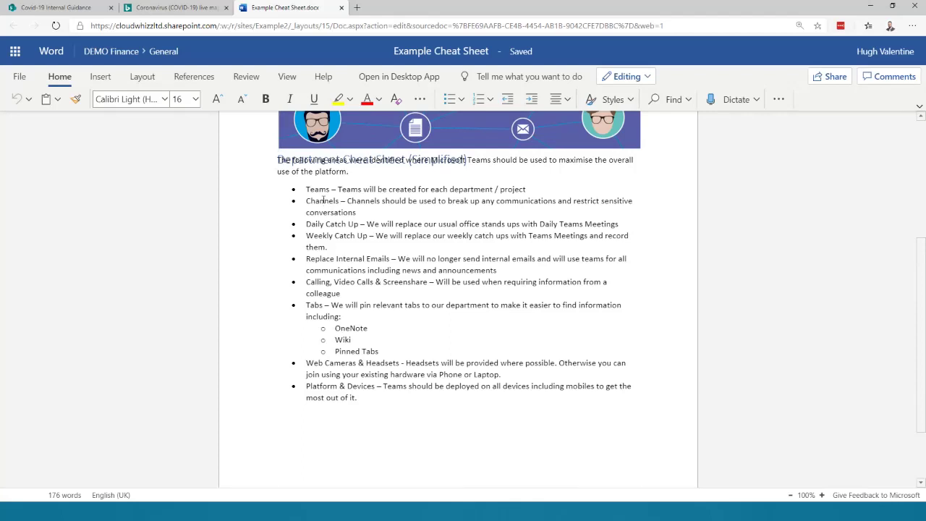
left_click_drag(306, 235, 353, 248)
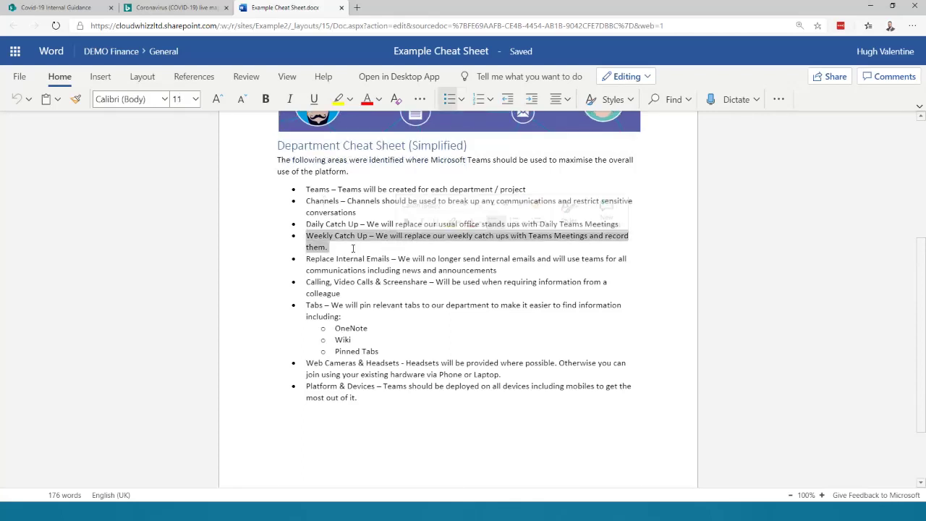
left_click(86, 9)
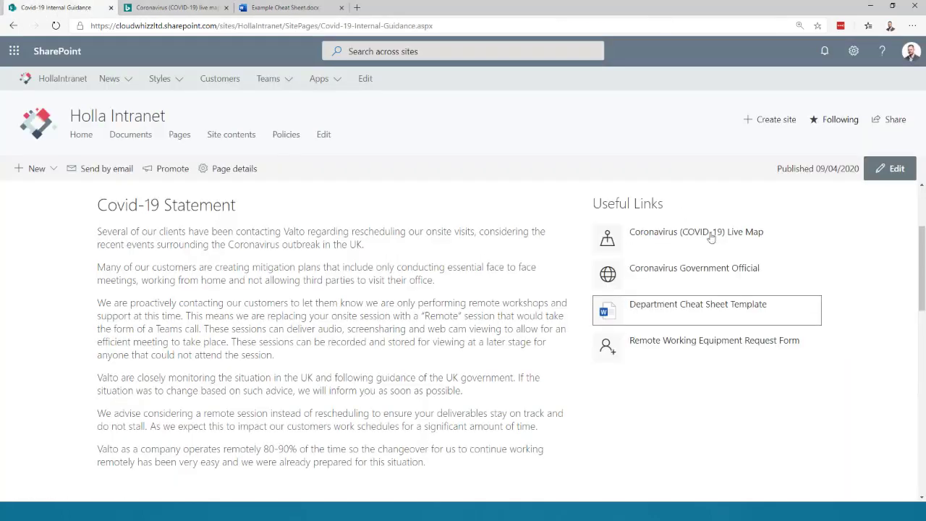
- Open the Remote Working Equipment Request Form, signing in with the first listed account, then return
left_click(683, 348)
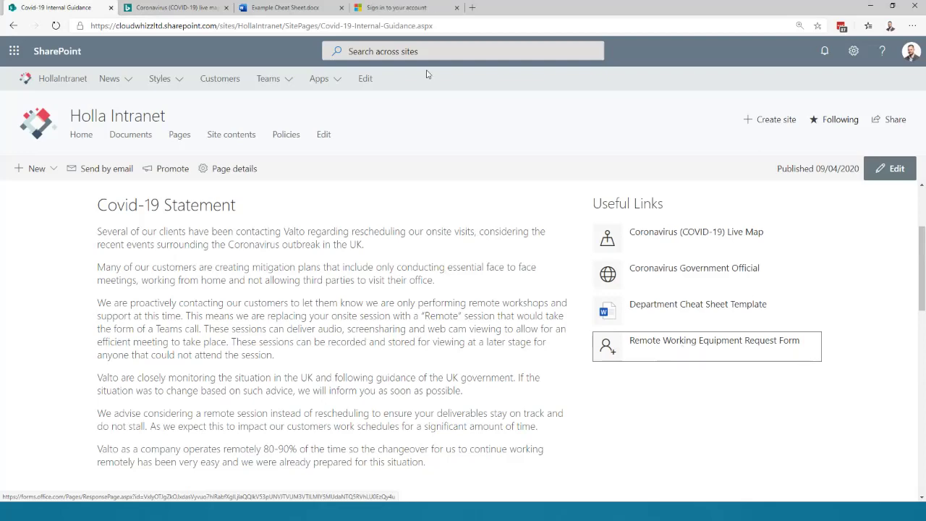
left_click(387, 14)
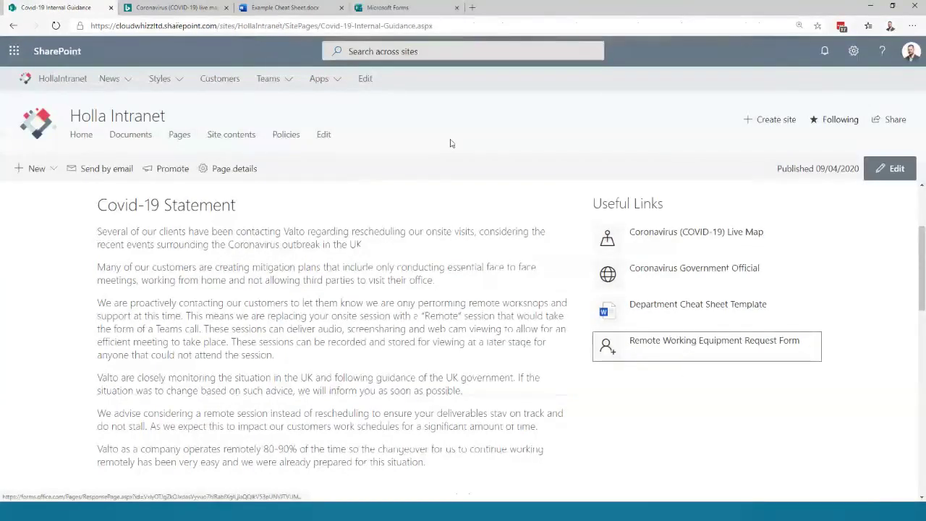
left_click(387, 7)
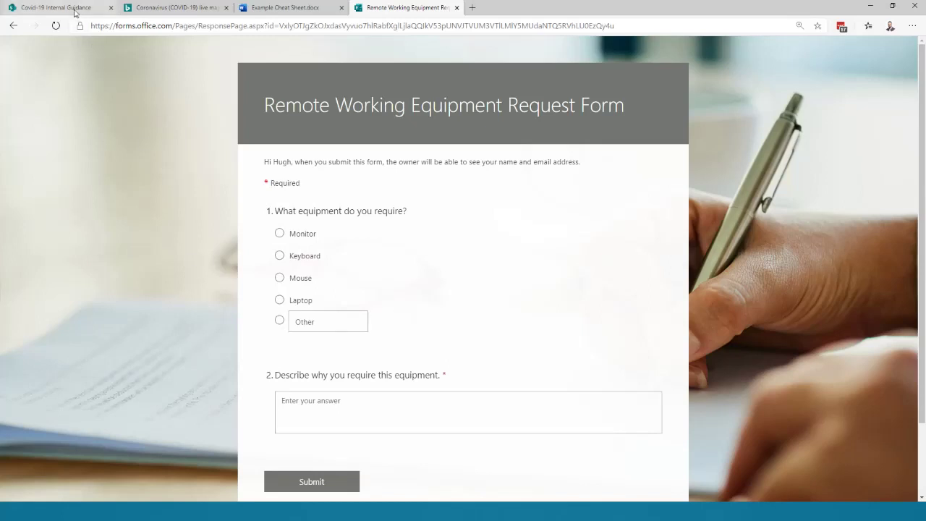
left_click_drag(275, 105, 640, 105)
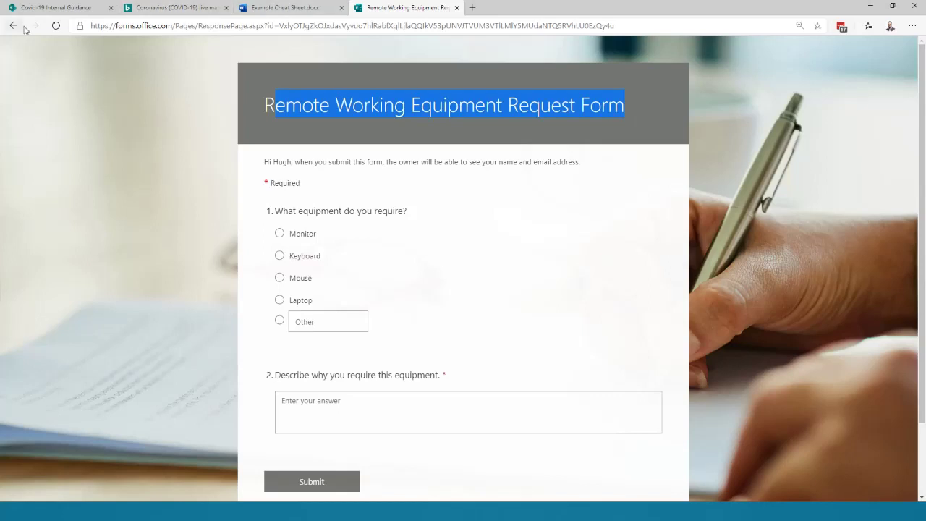
left_click(59, 11)
scroll(568, 213, "up", 2)
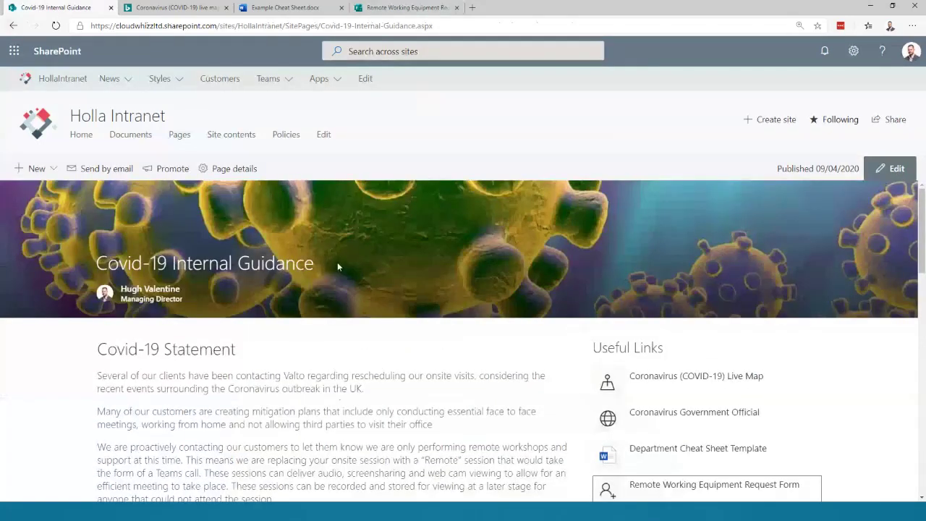
scroll(337, 267, "down", 3)
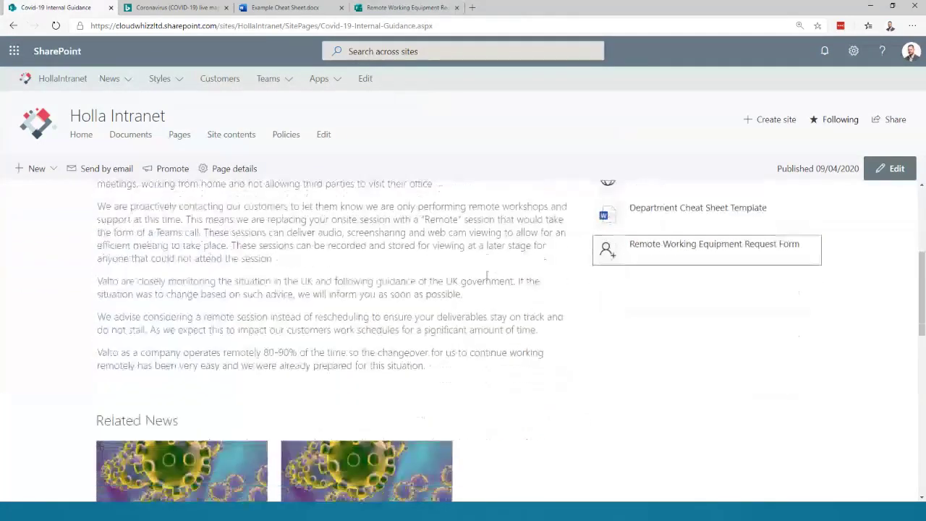
scroll(487, 276, "down", 2)
left_click_drag(114, 229, 195, 231)
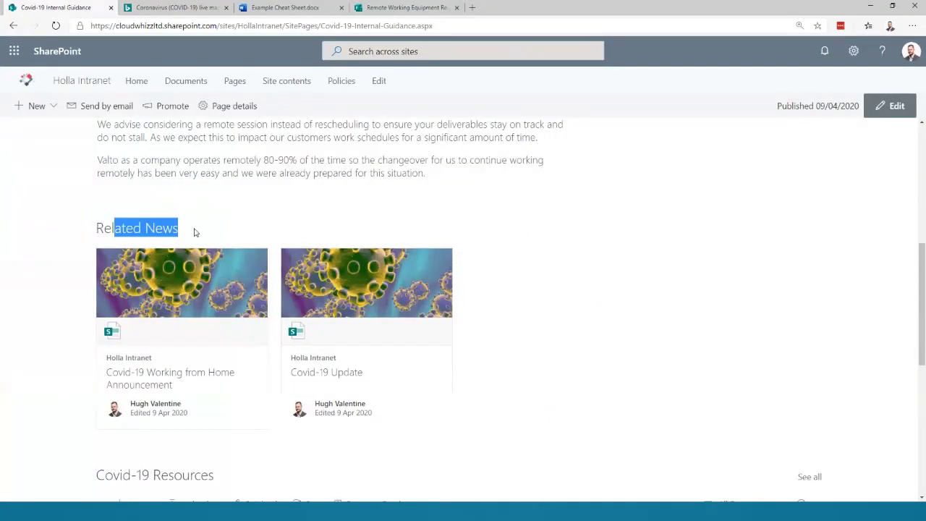
left_click(195, 231)
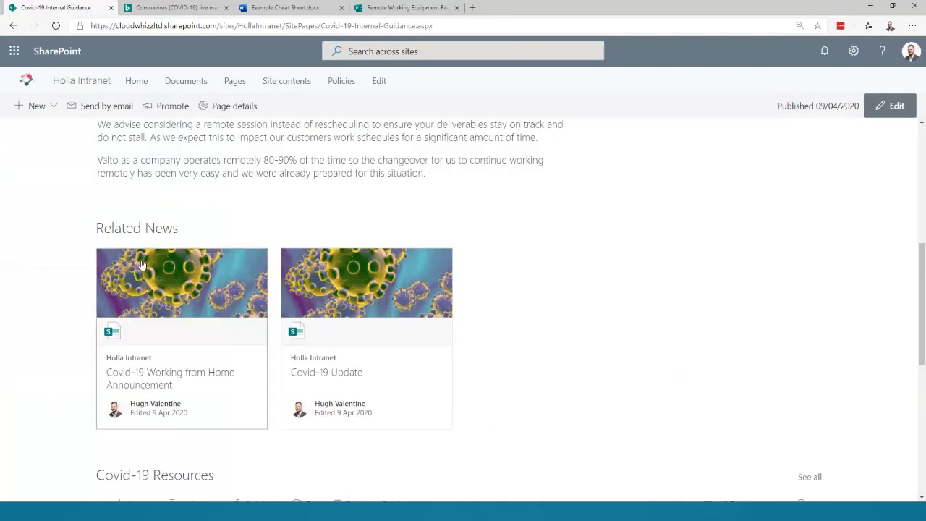
left_click_drag(92, 230, 194, 231)
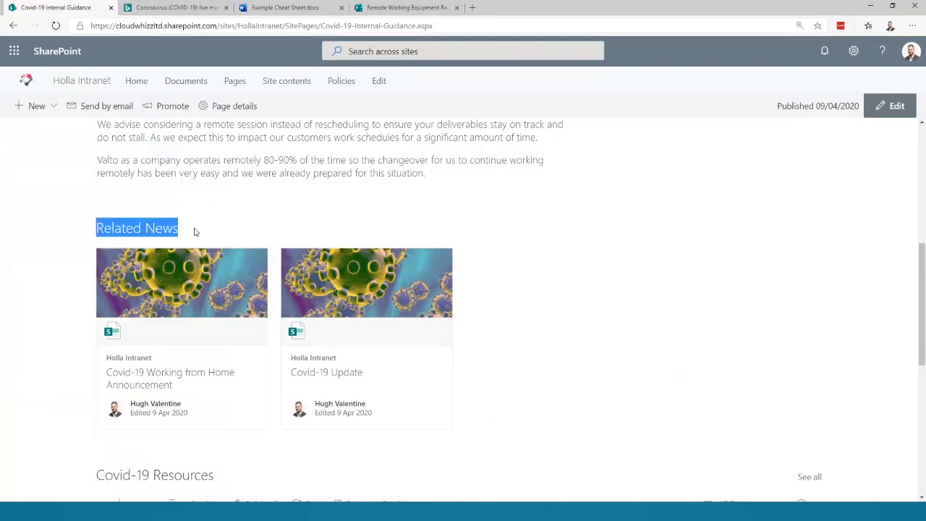
left_click(105, 229)
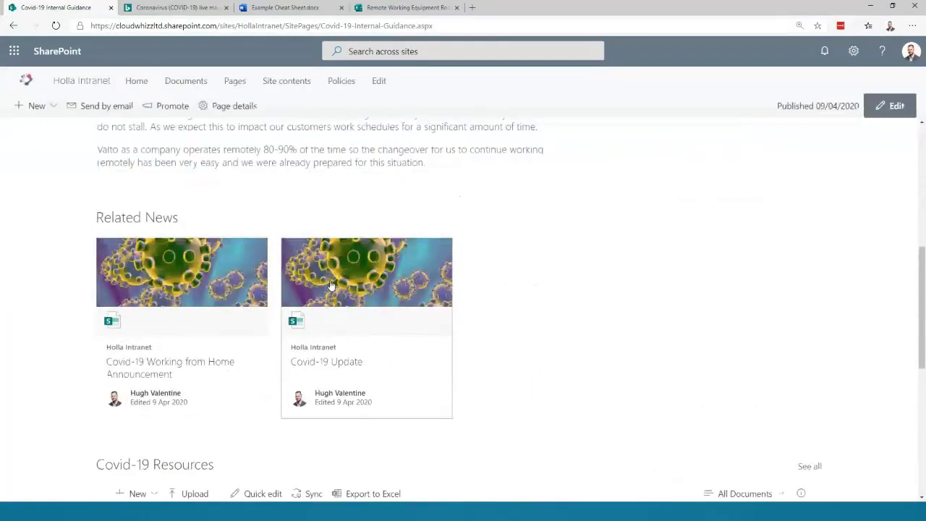
scroll(501, 304, "down", 5)
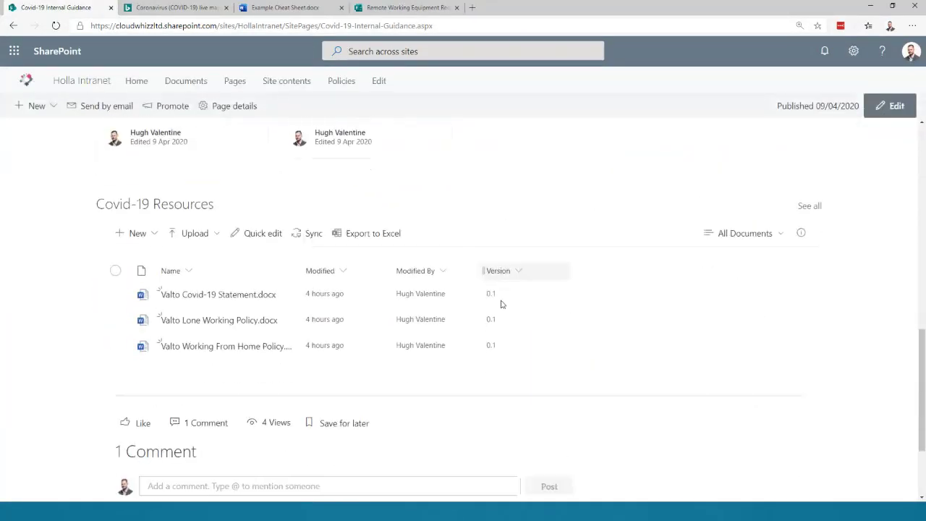
scroll(306, 269, "up", 2)
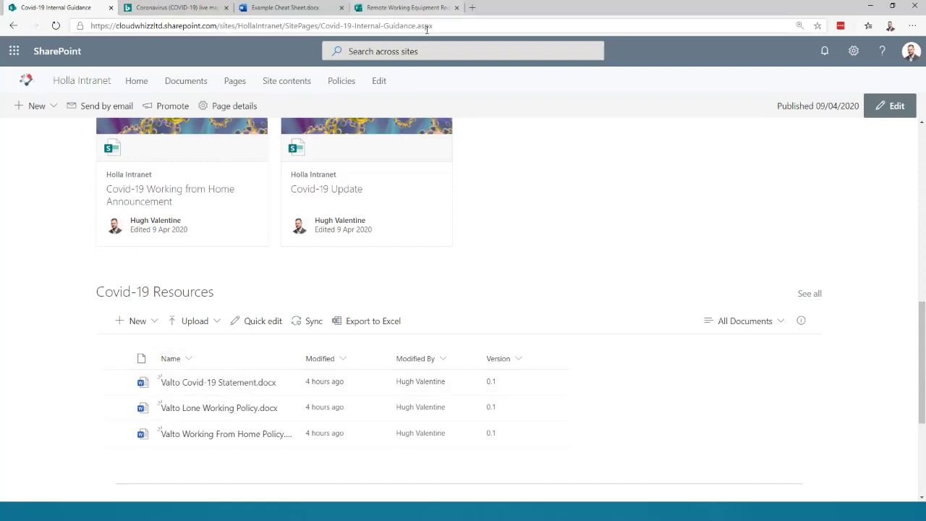
scroll(347, 249, "up", 6)
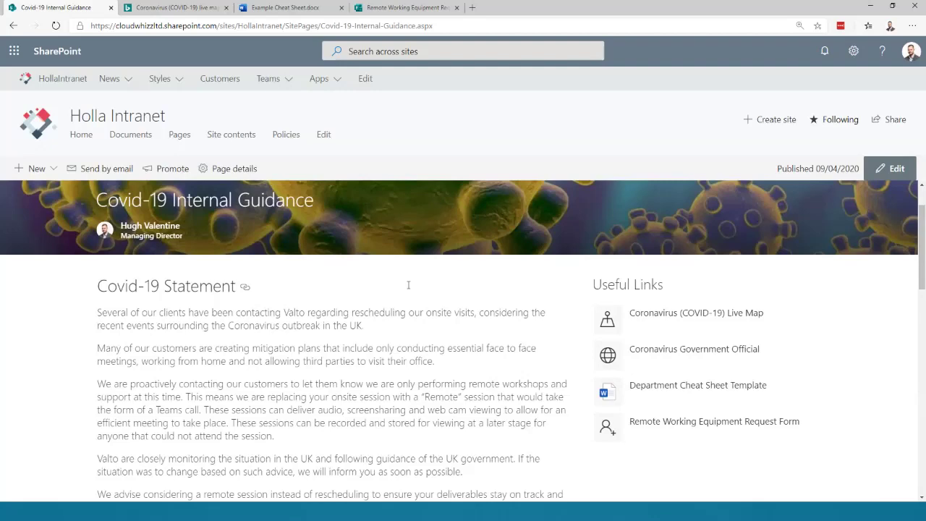
- Like the Covid-19 guidance page and the comment asking for the statement
scroll(420, 288, "down", 15)
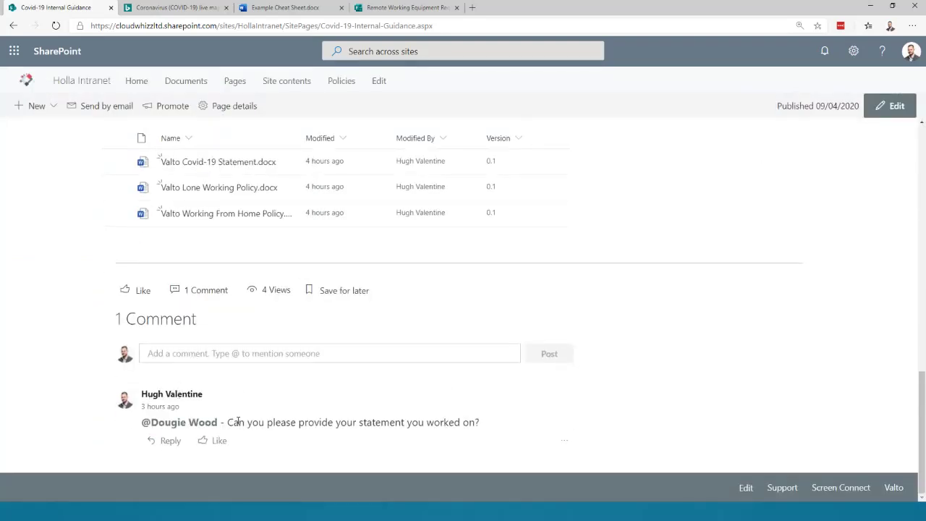
left_click_drag(244, 422, 423, 422)
left_click(443, 422)
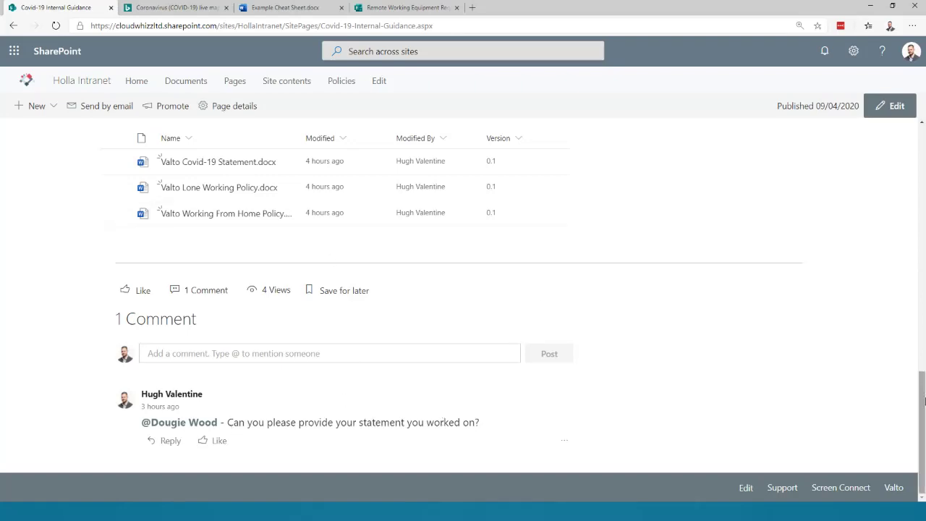
left_click_drag(921, 414, 918, 434)
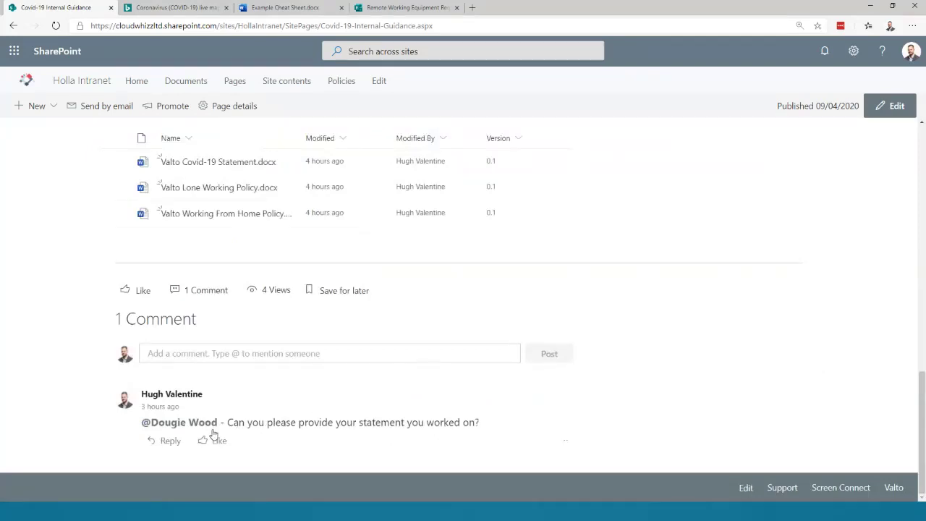
left_click(141, 291)
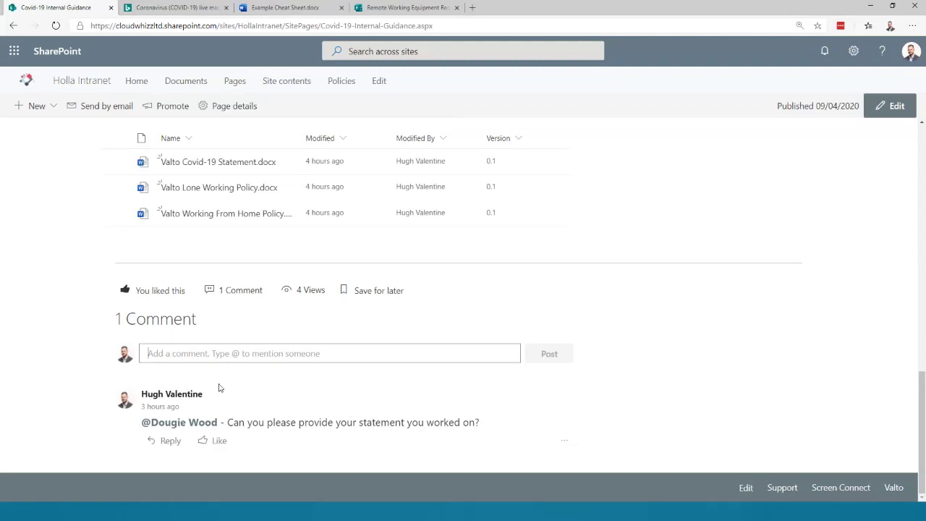
left_click(215, 441)
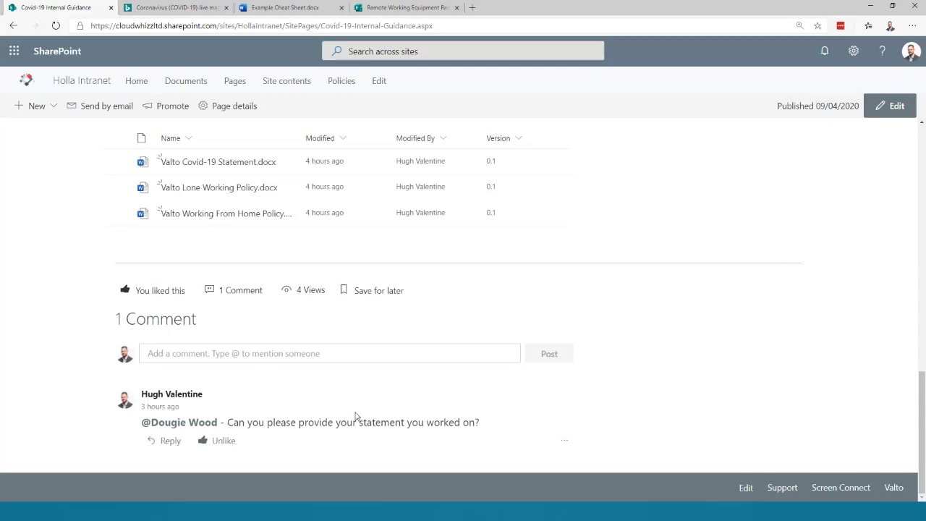
- Open the Customers hub site in a new background tab
scroll(356, 416, "up", 15)
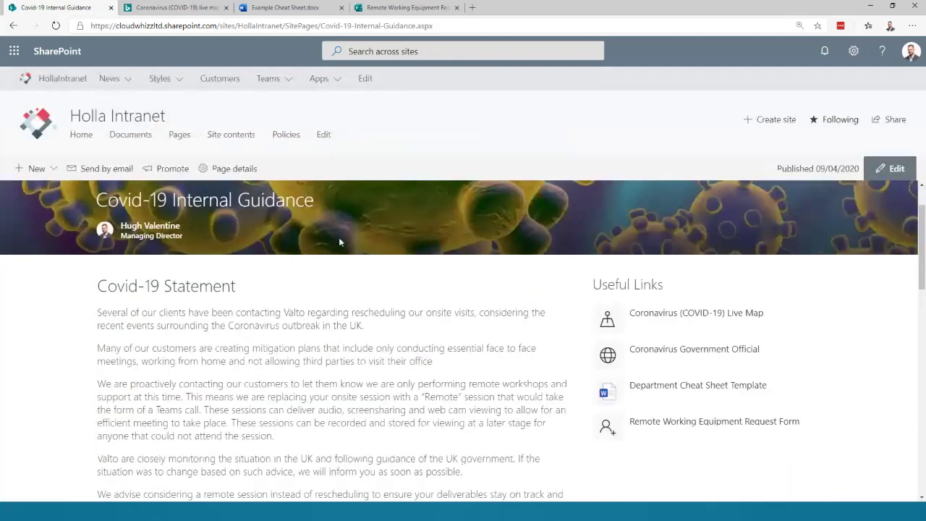
scroll(339, 242, "up", 1)
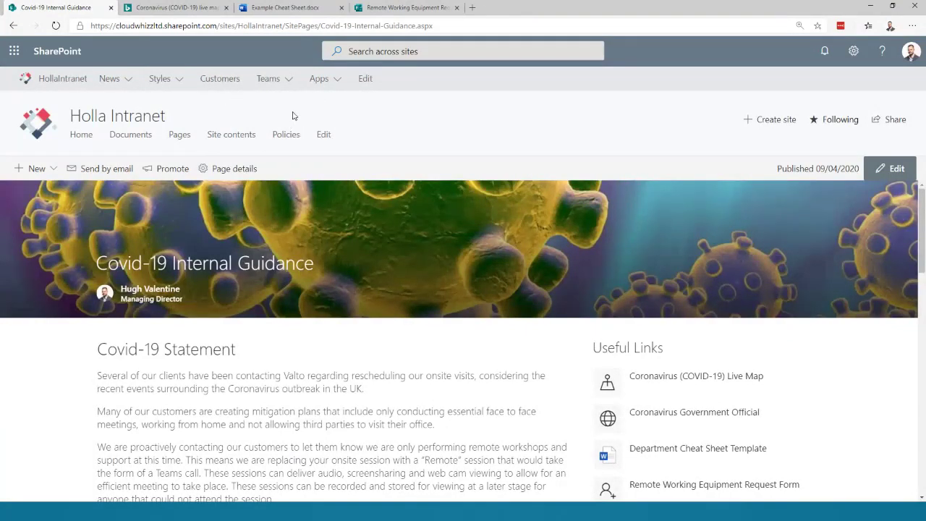
middle_click(220, 78)
- Switch to the Customers site tab and open Acme from its Customers list
left_click(511, 8)
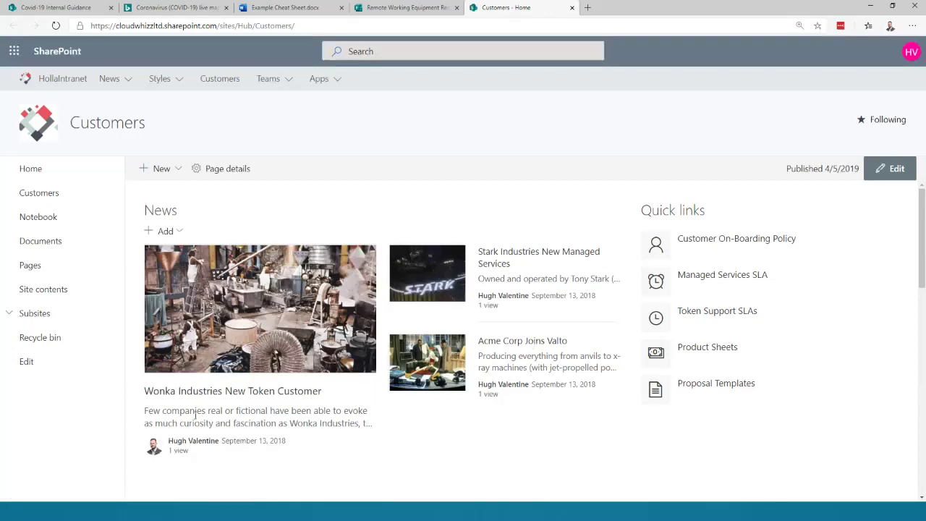
scroll(387, 346, "down", 5)
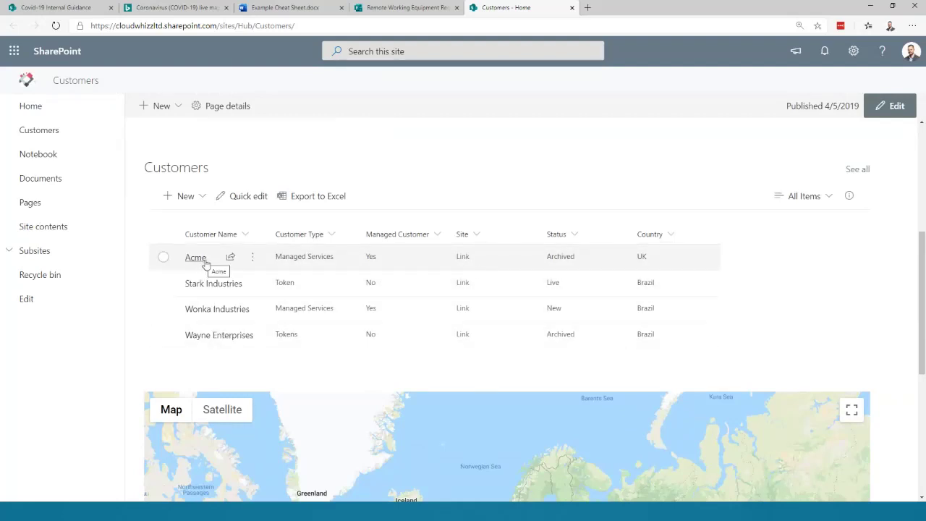
left_click(464, 257)
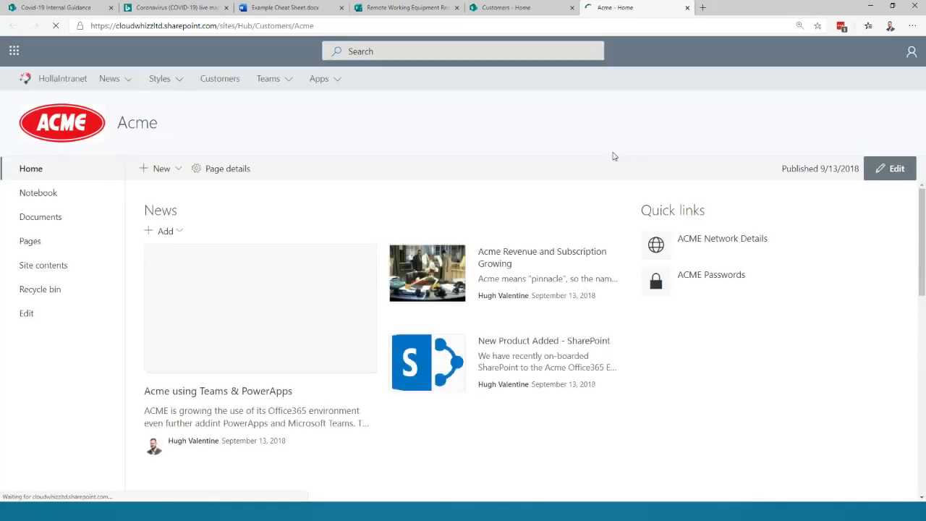
scroll(645, 295, "down", 3)
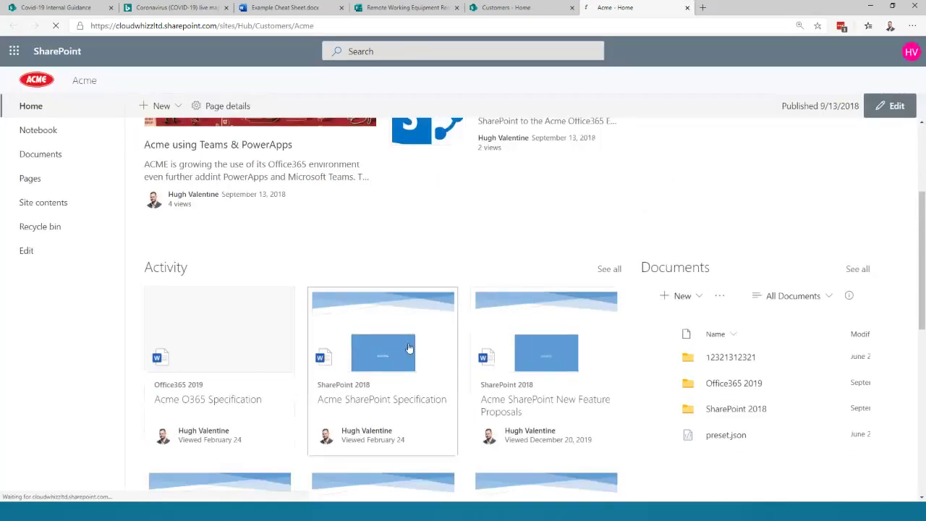
scroll(410, 347, "up", 5)
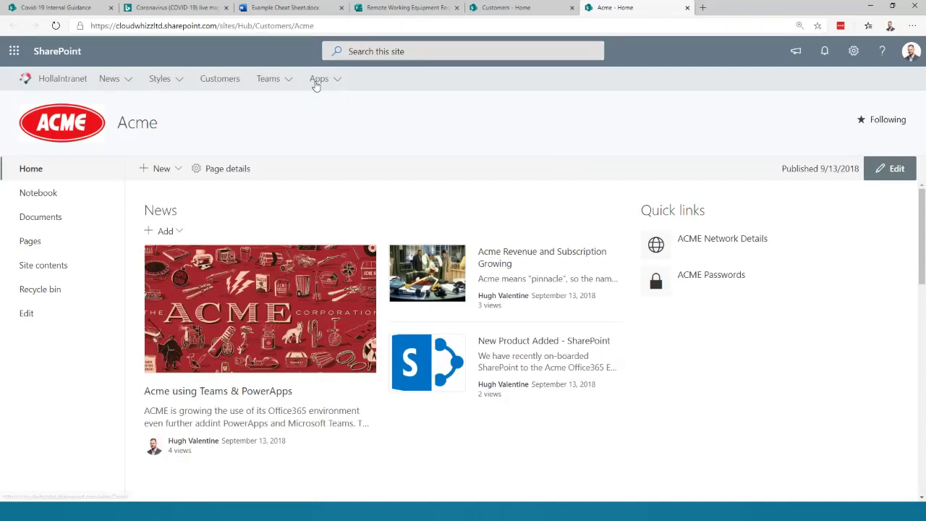
mouse_move(316, 85)
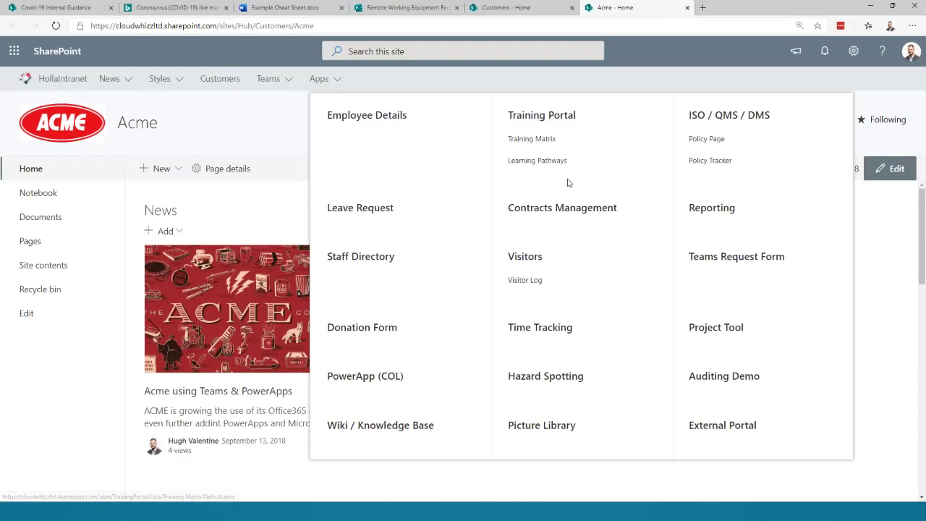
- Go to the Training Portal site and page through its Useful Links and sections
left_click(543, 115)
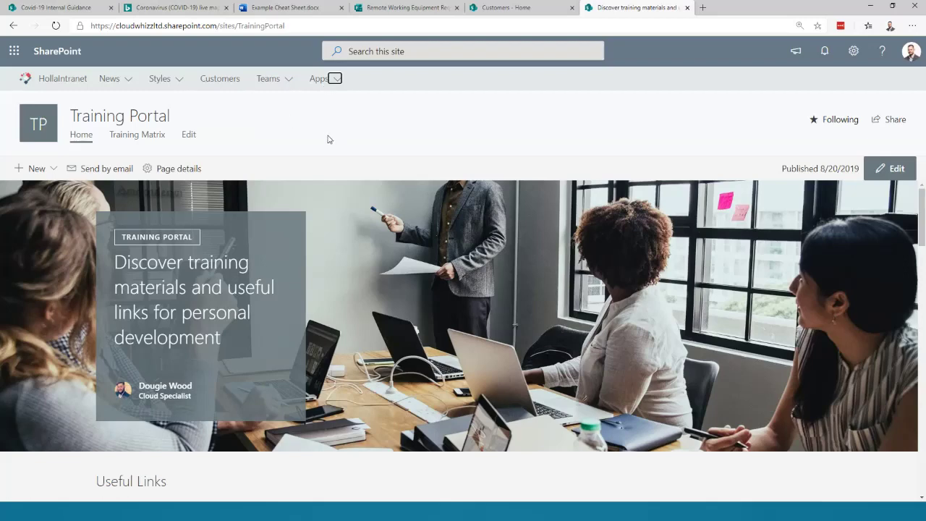
scroll(408, 263, "down", 1)
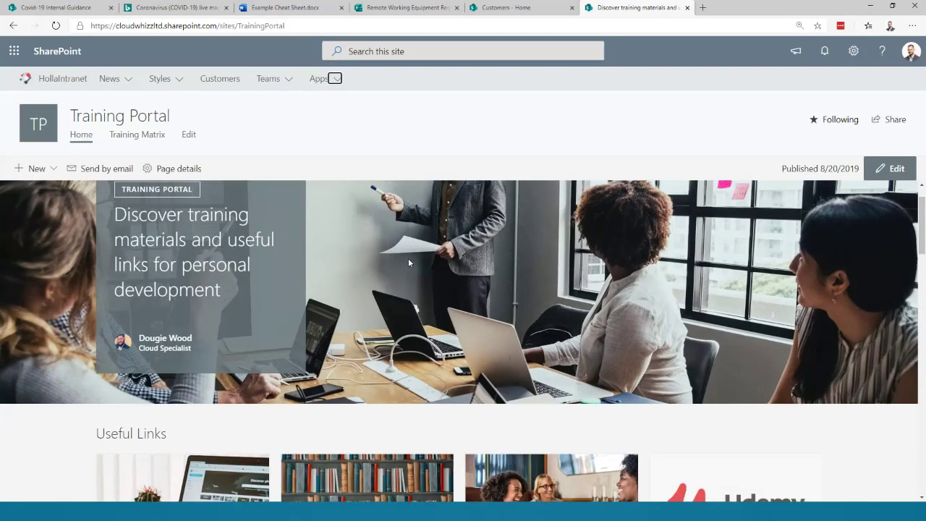
scroll(412, 307, "down", 2)
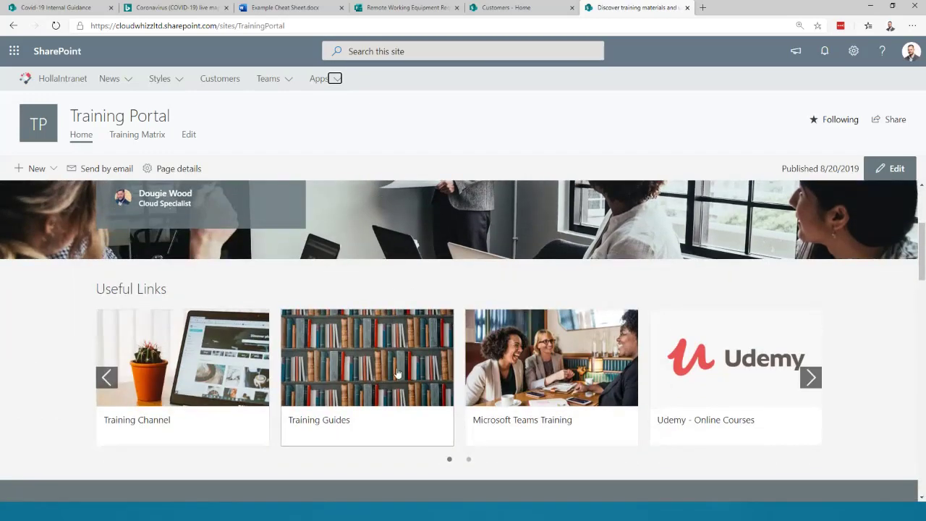
left_click(811, 377)
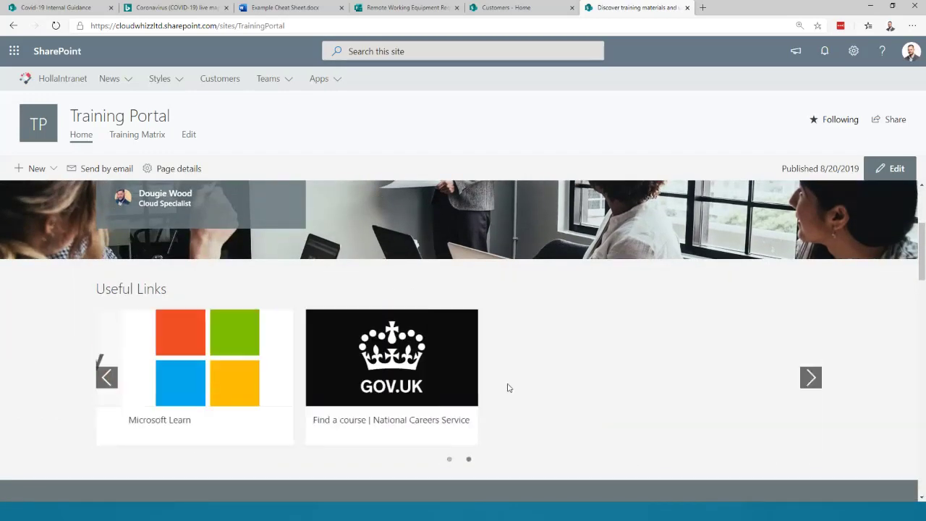
scroll(516, 333, "down", 4)
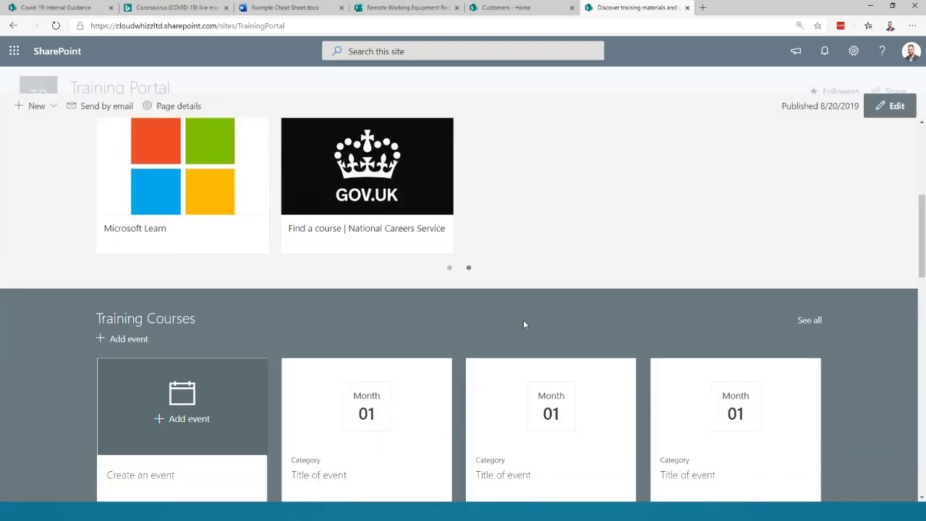
scroll(221, 323, "down", 1)
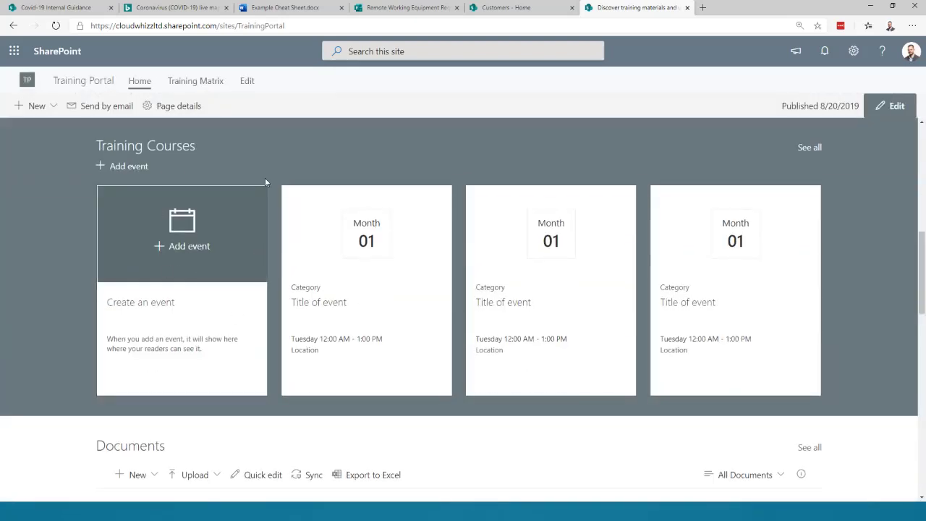
scroll(348, 250, "down", 4)
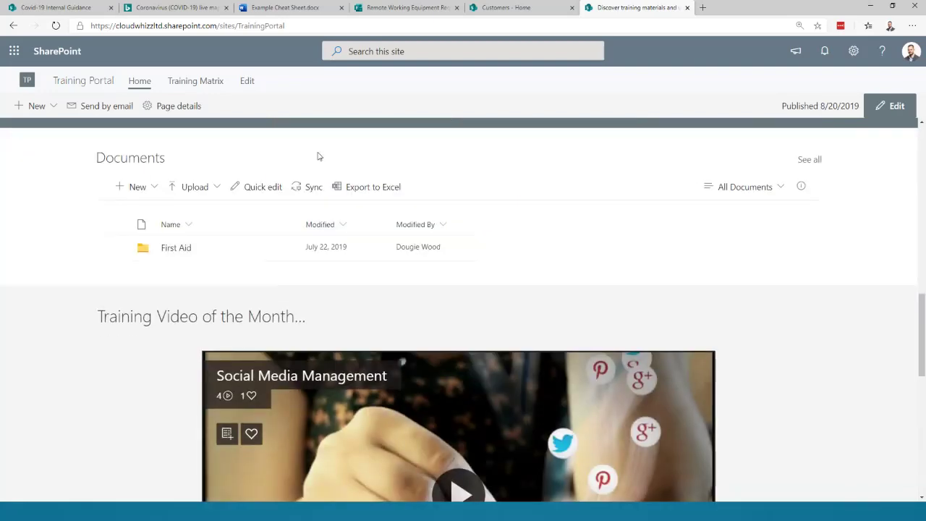
scroll(166, 267, "down", 4)
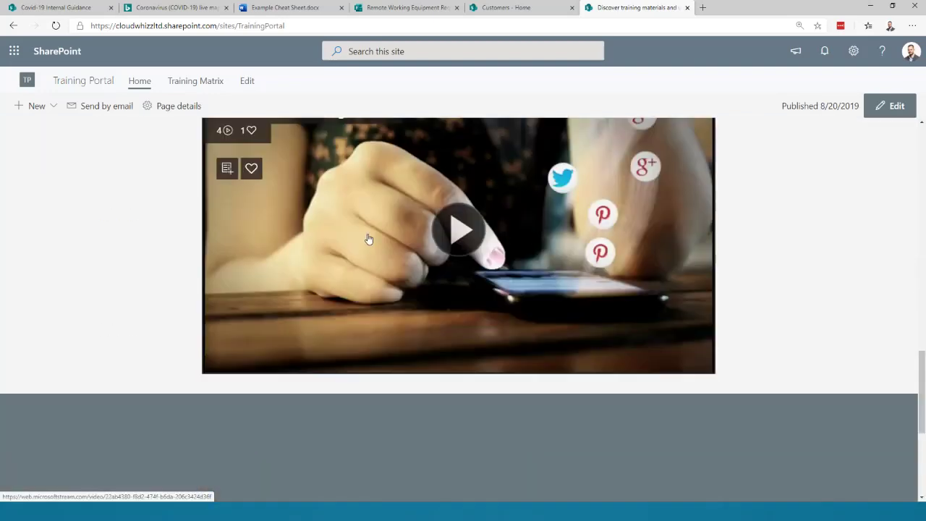
scroll(369, 239, "down", 3)
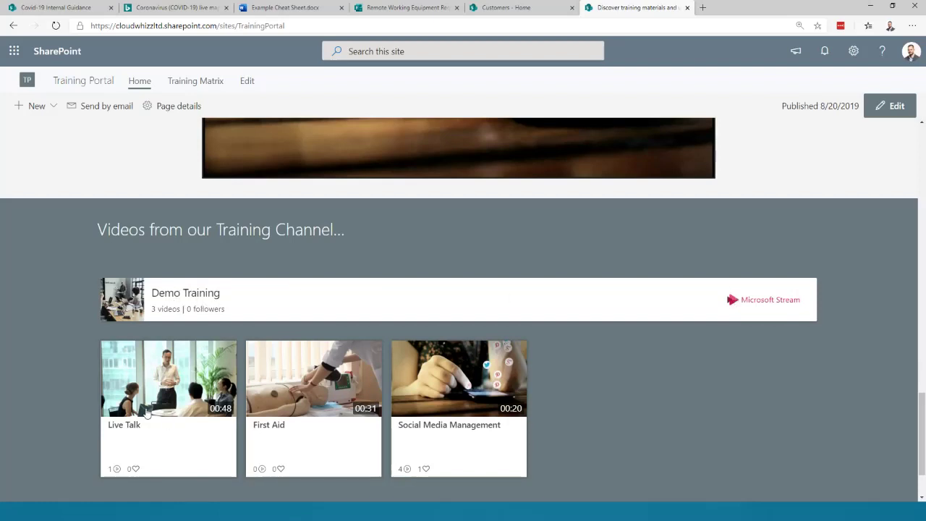
- Open the Demo Training channel in Microsoft Stream and switch to its new sign-in tab
left_click(757, 300)
scroll(127, 178, "down", 2)
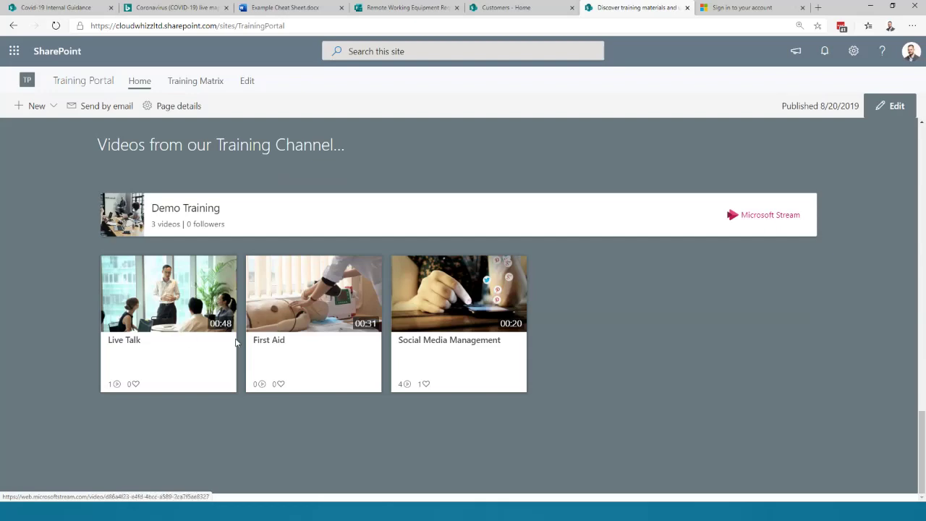
left_click(729, 13)
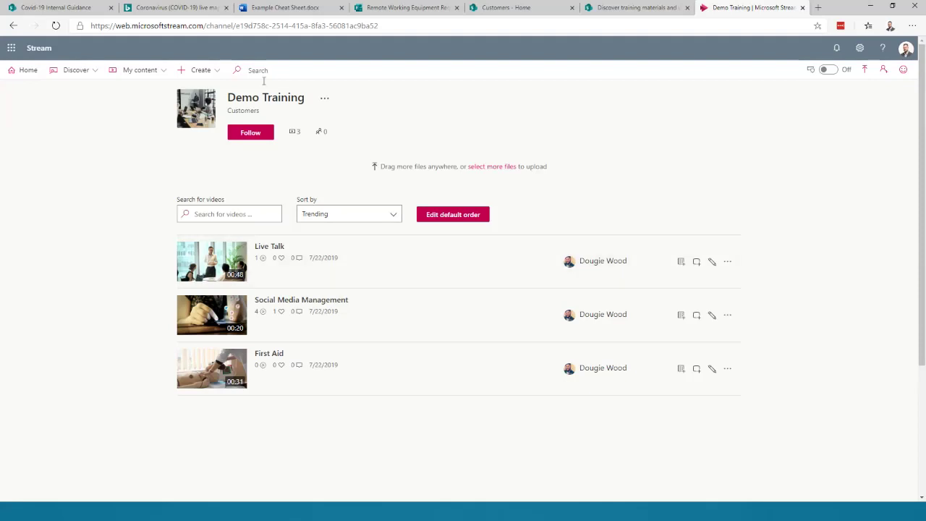
- Play the Live Talk video from the Demo Training channel, pause it, and return to Training Portal
left_click(202, 71)
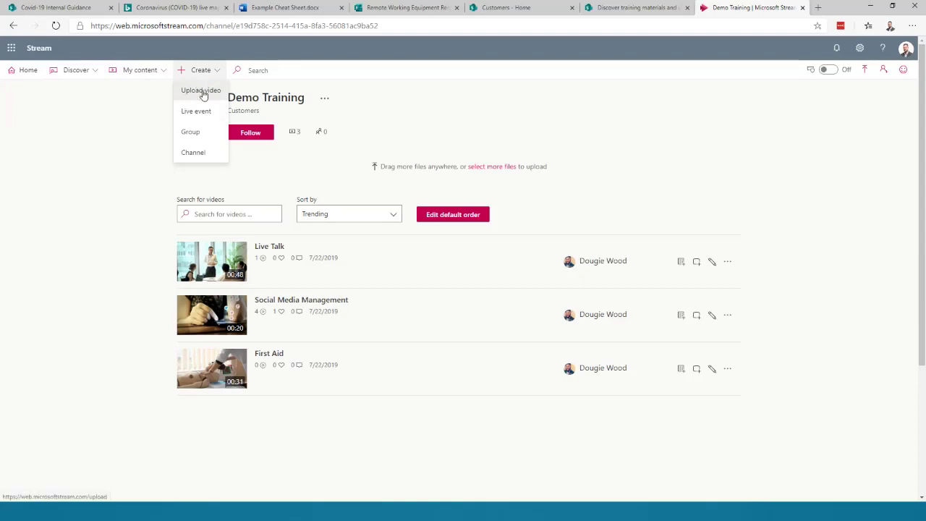
left_click(324, 98)
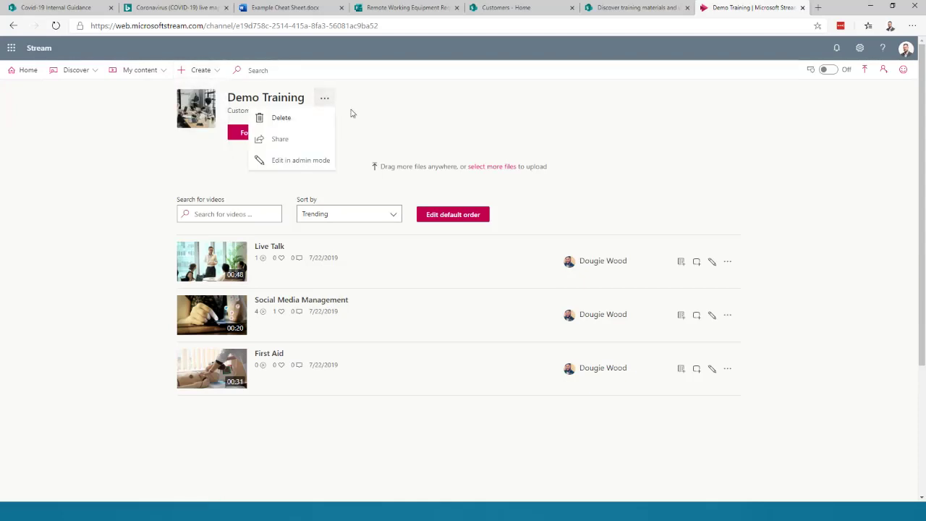
left_click(396, 99)
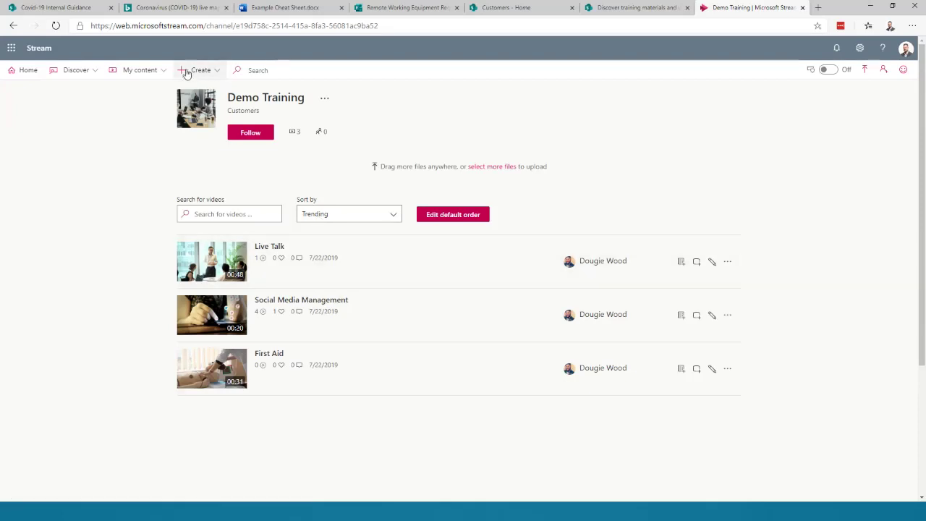
left_click(270, 248)
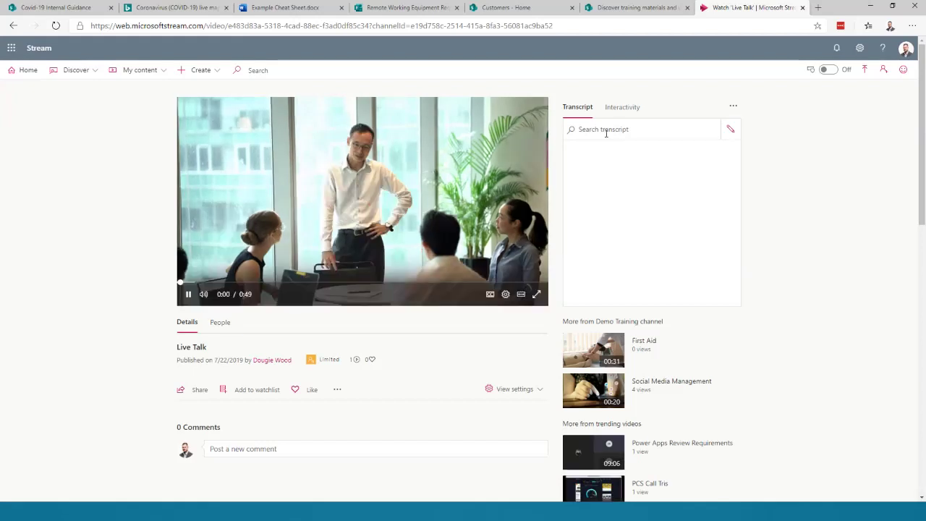
left_click(188, 294)
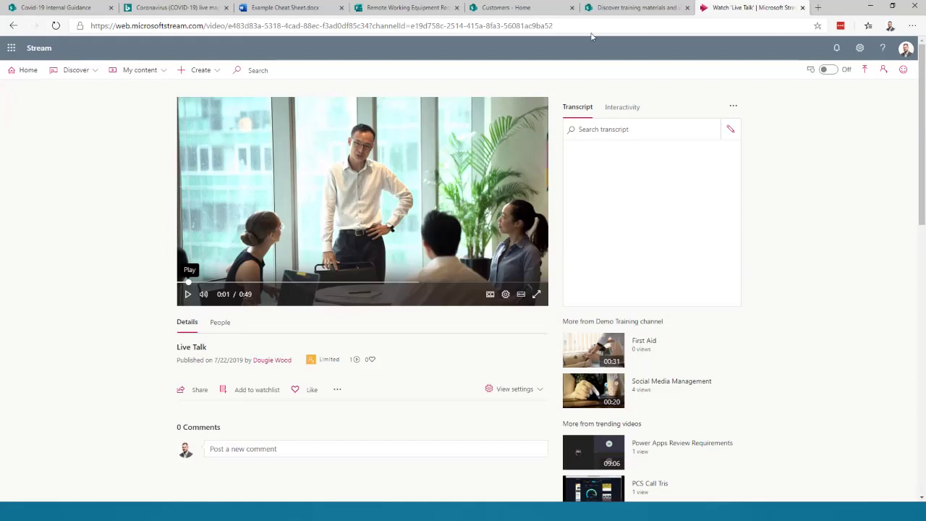
left_click(631, 7)
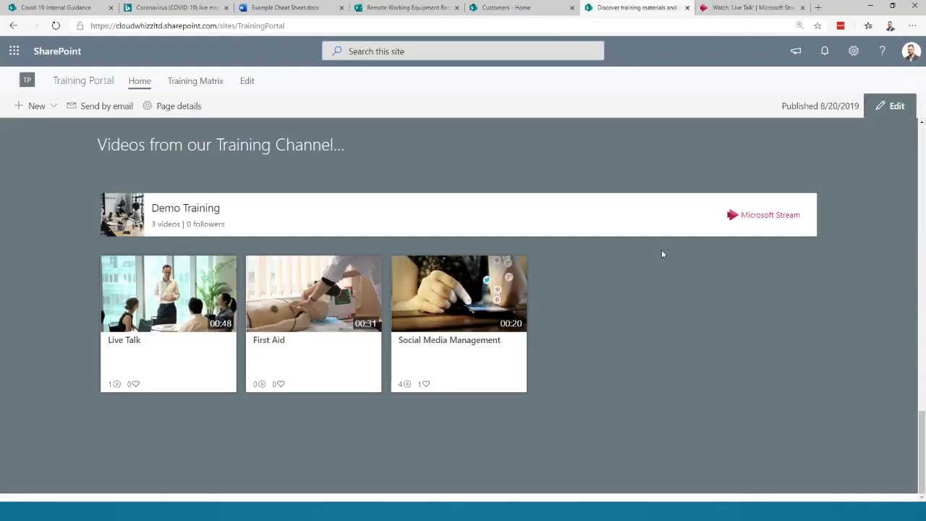
- Open the Manual Handling policy page from the intranet apps list
scroll(263, 326, "up", 15)
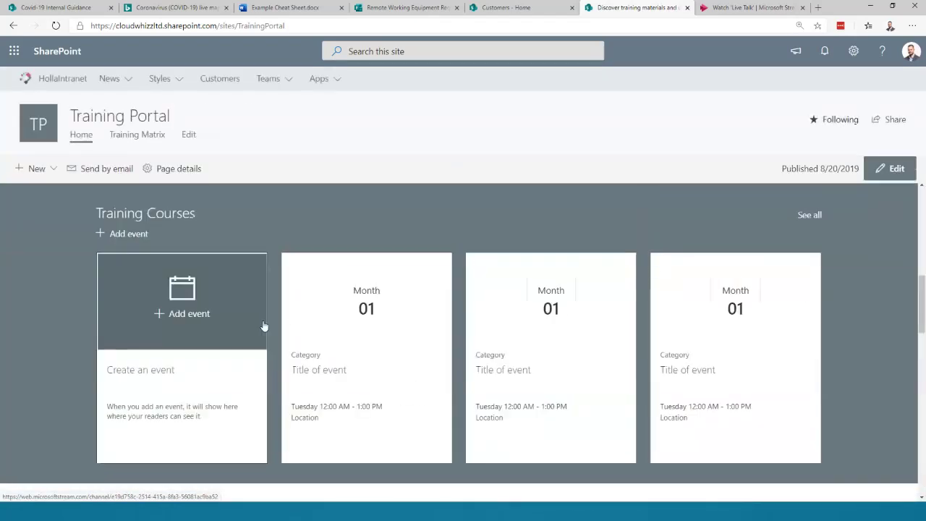
scroll(485, 252, "up", 8)
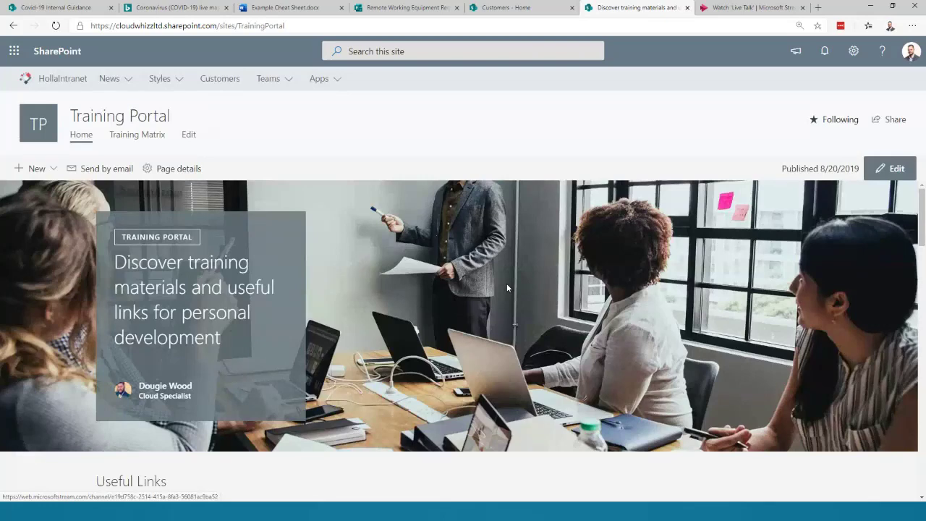
left_click(323, 82)
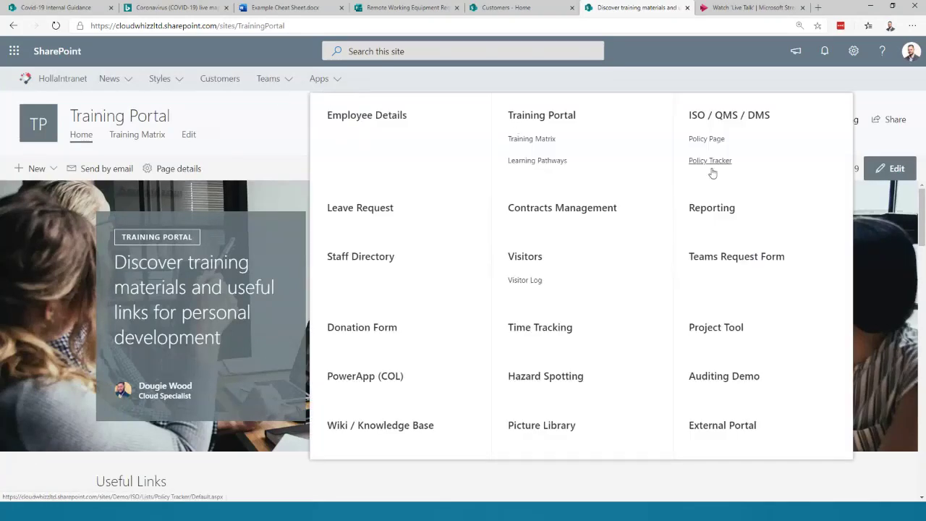
left_click(684, 147)
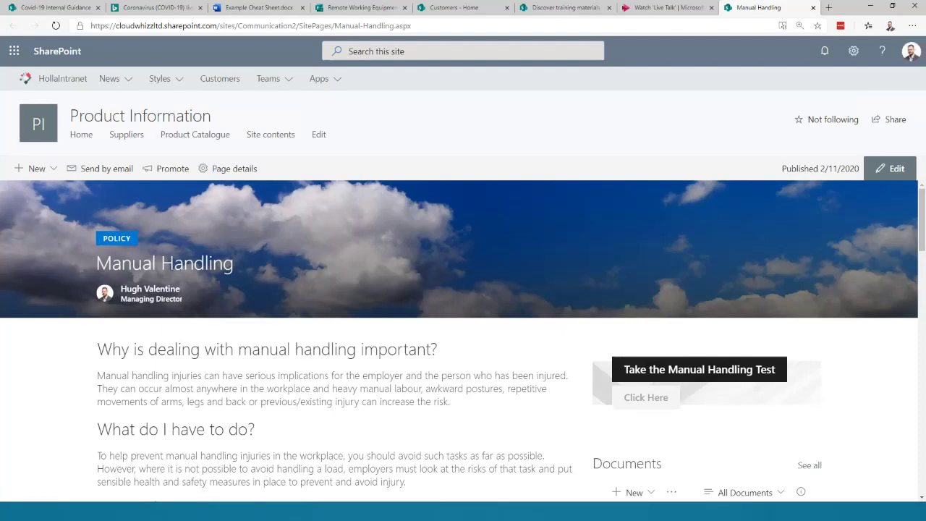
- Highlight the lifting guidance text and scroll down to the Manual Handling quiz
scroll(188, 288, "down", 1)
left_click_drag(97, 251, 330, 372)
left_click(331, 372)
scroll(160, 355, "down", 1)
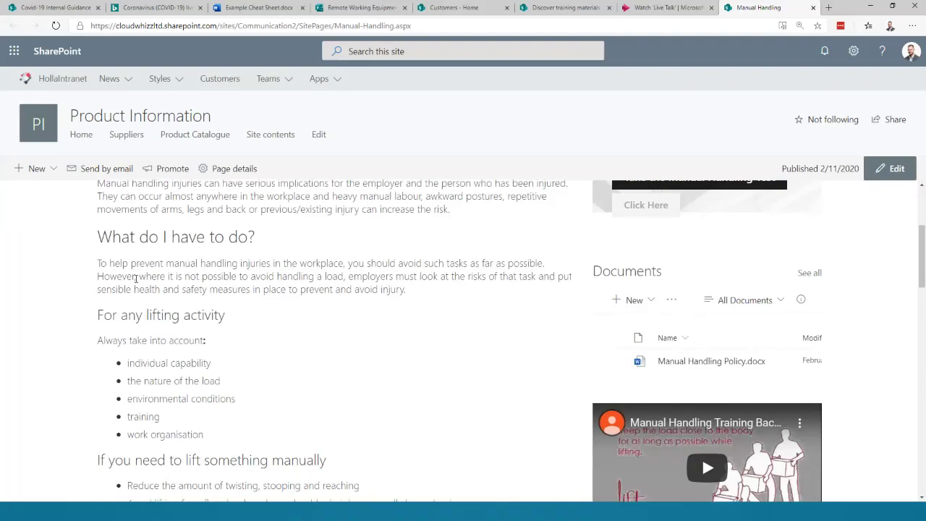
scroll(160, 355, "down", 4)
scroll(175, 381, "up", 5)
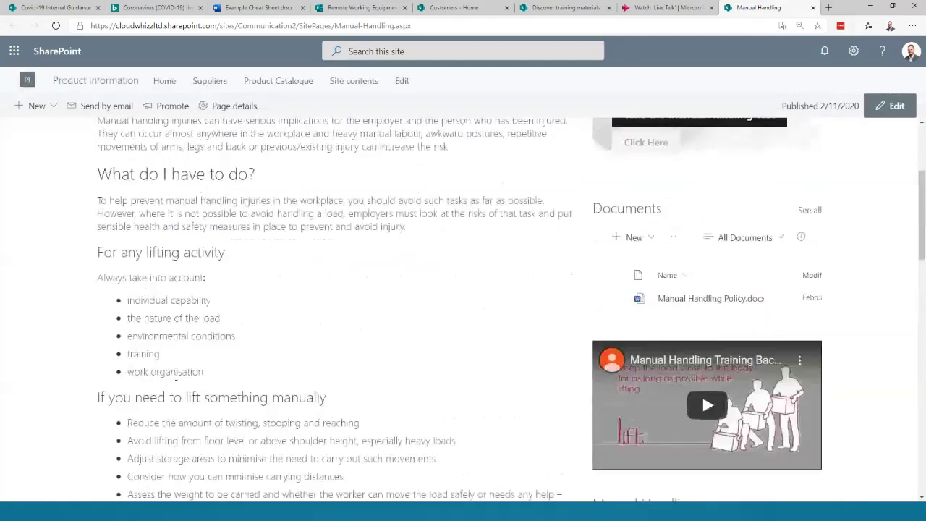
scroll(694, 292, "down", 1)
scroll(695, 292, "down", 1)
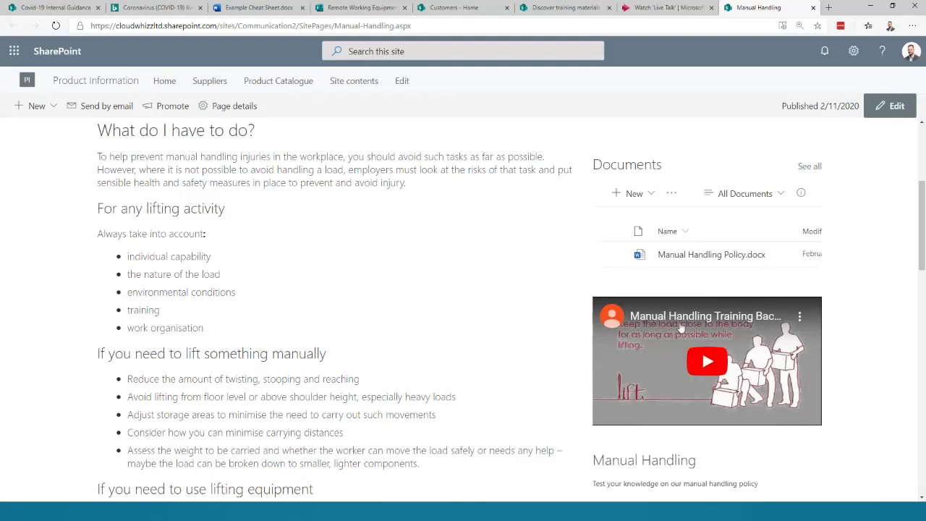
left_click_drag(103, 169, 460, 438)
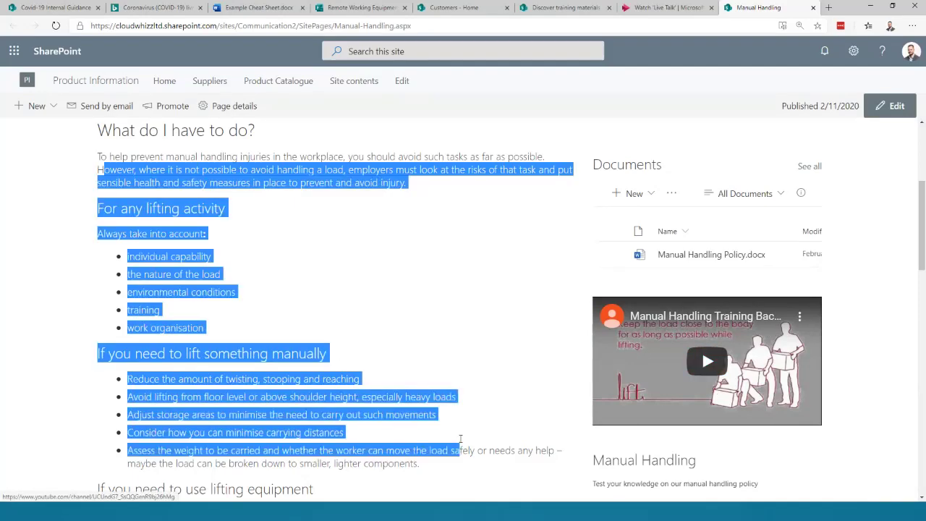
scroll(534, 274, "down", 3)
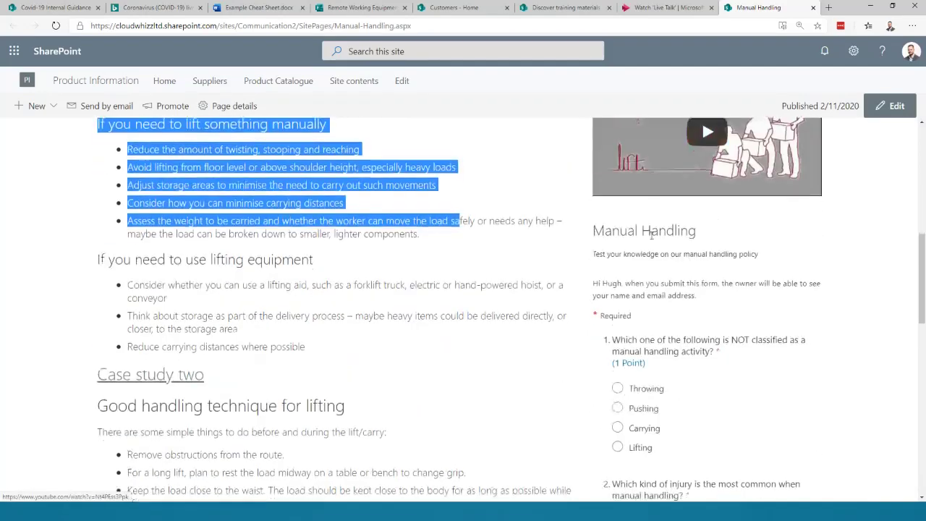
- Answer the Manual Handling quiz, choosing Throwing for the first question, and submit it
left_click(651, 391)
scroll(630, 401, "down", 2)
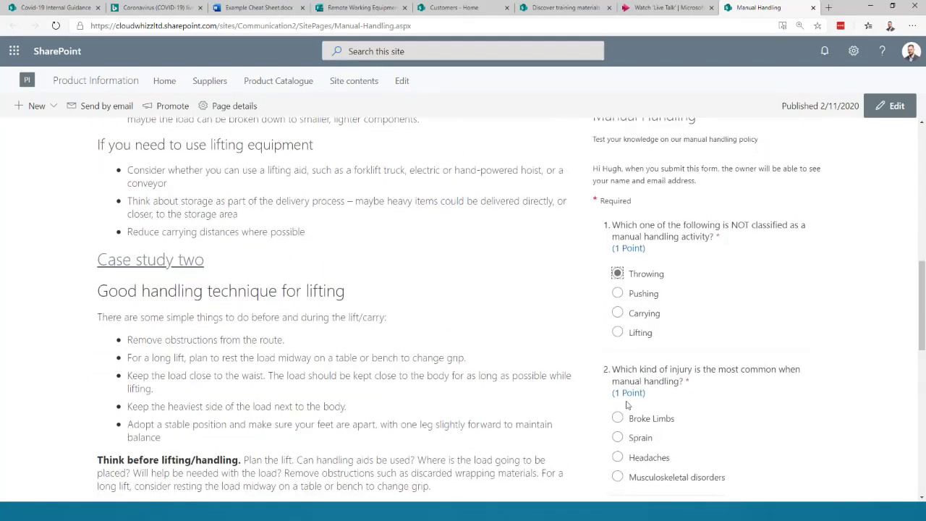
scroll(627, 418, "down", 2)
left_click(619, 445)
scroll(621, 434, "down", 2)
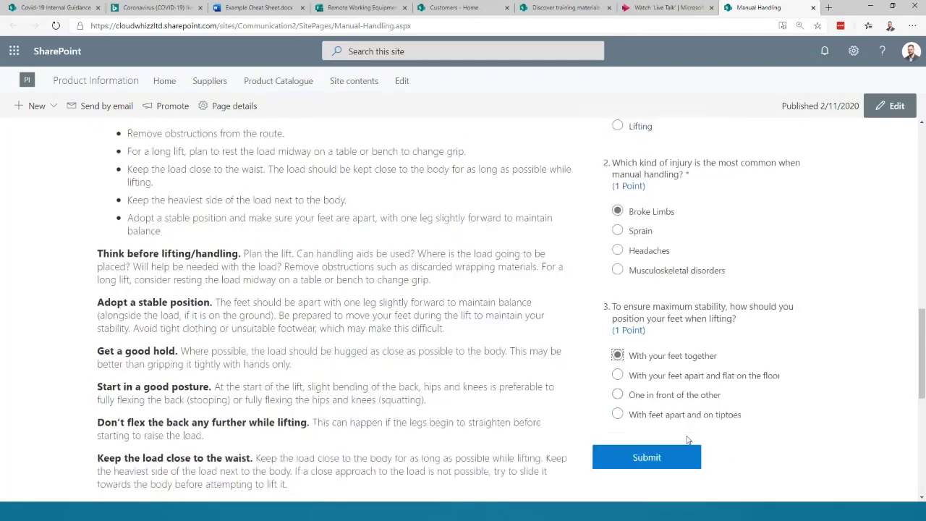
left_click(647, 431)
- Review the quiz score of 1 of 3 points, then step back one slide in the presentation
left_click(655, 261)
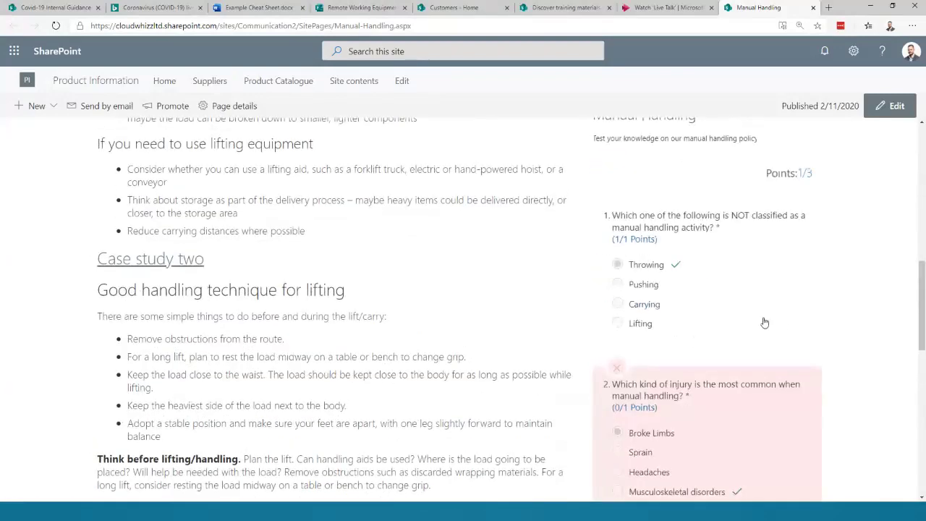
scroll(670, 241, "down", 4)
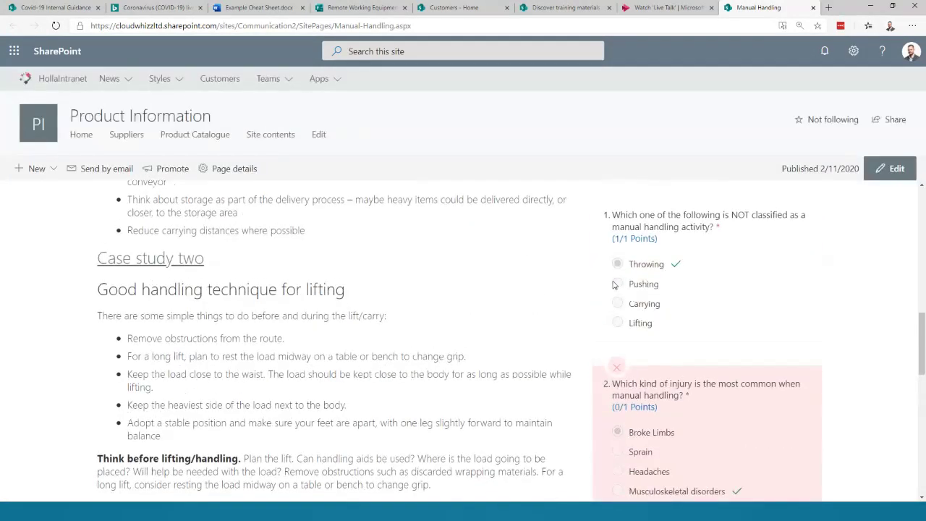
scroll(548, 345, "up", 10)
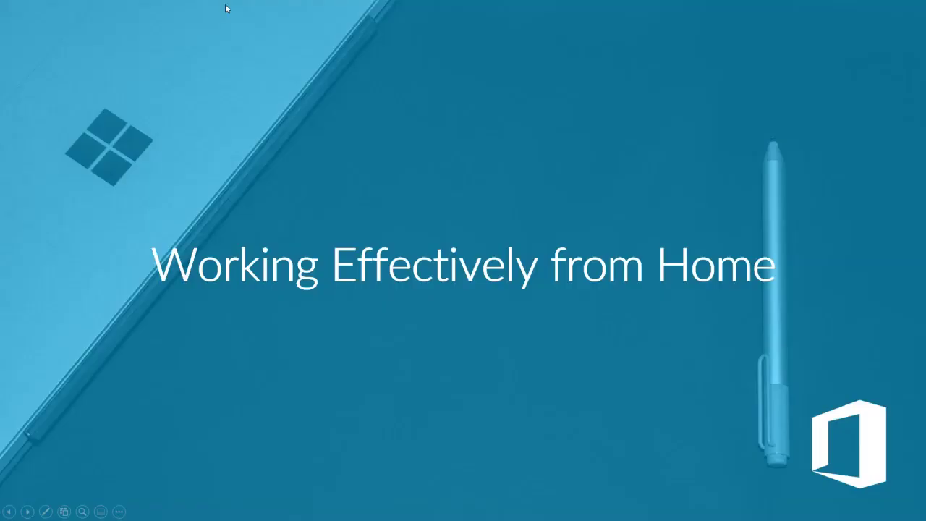
left_click(249, 15)
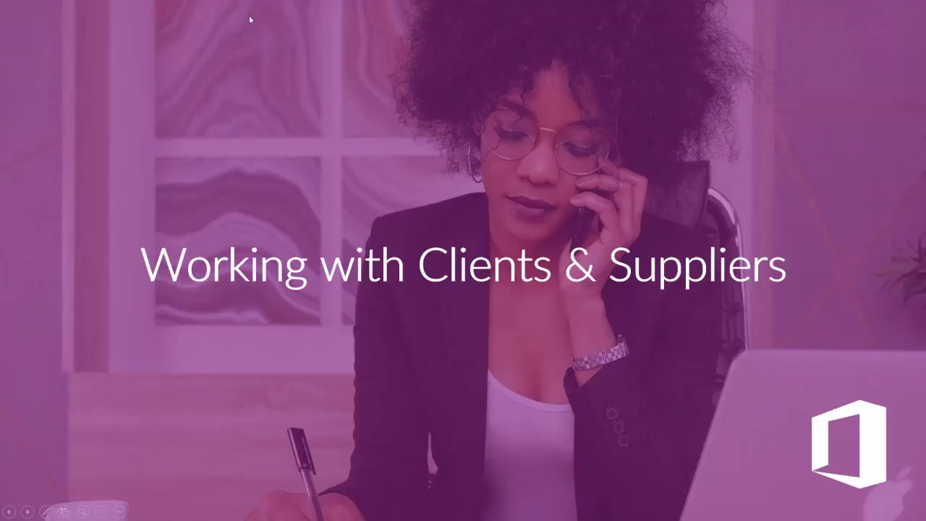
key("Left")
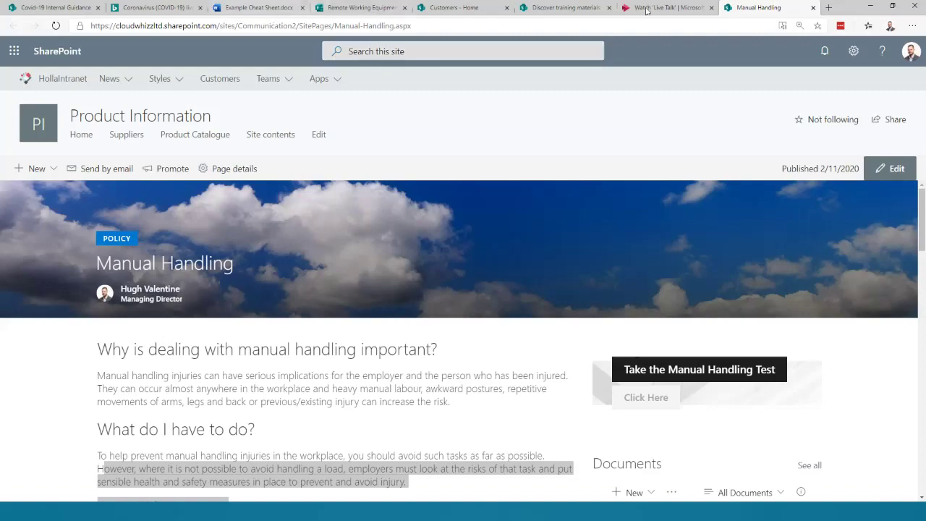
- Load office.com in a new tab and launch Teams from the Office 365 home page
left_click(829, 7)
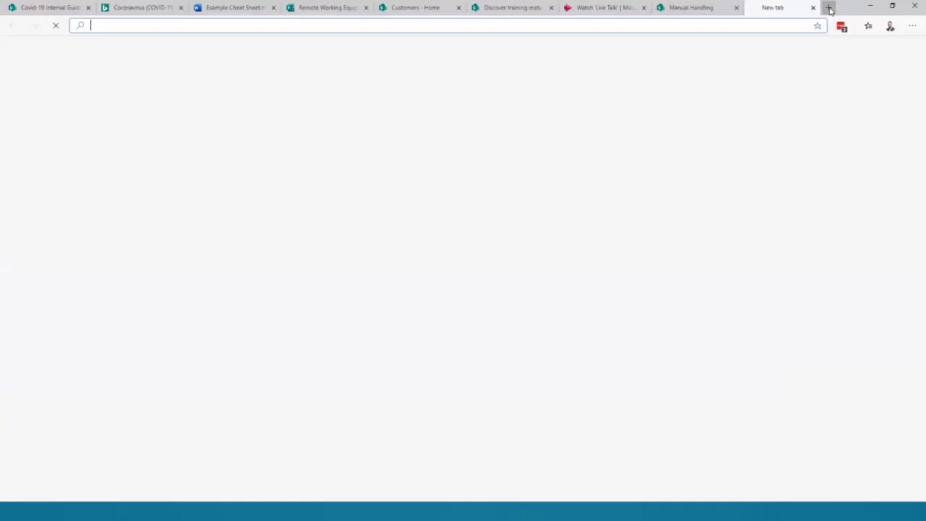
type("off")
key("Return")
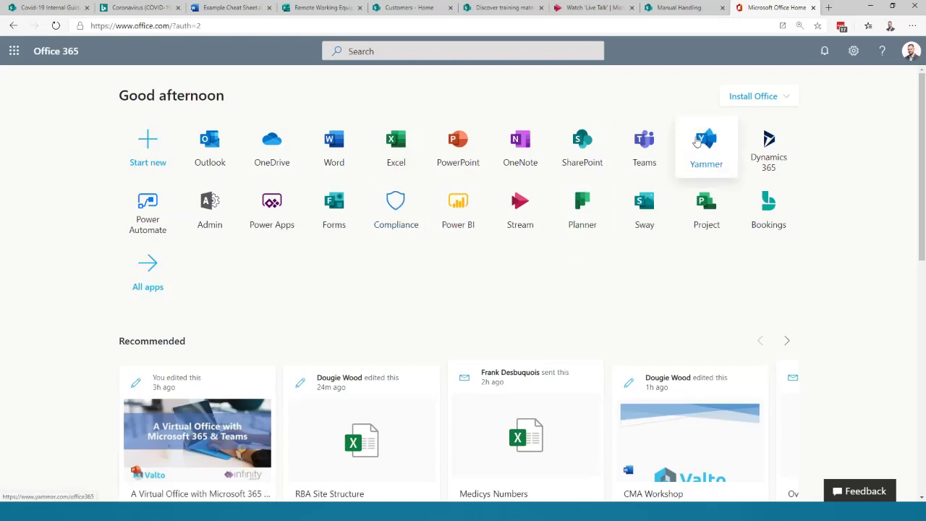
left_click(647, 145)
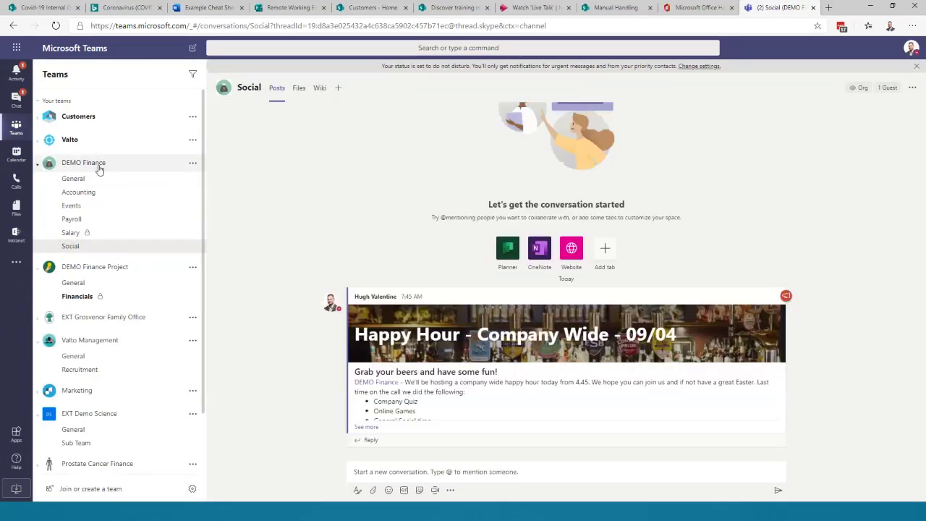
- Go to DEMO Finance's General channel, glance at the Add a tab gallery, then open Finance Planner
left_click(92, 183)
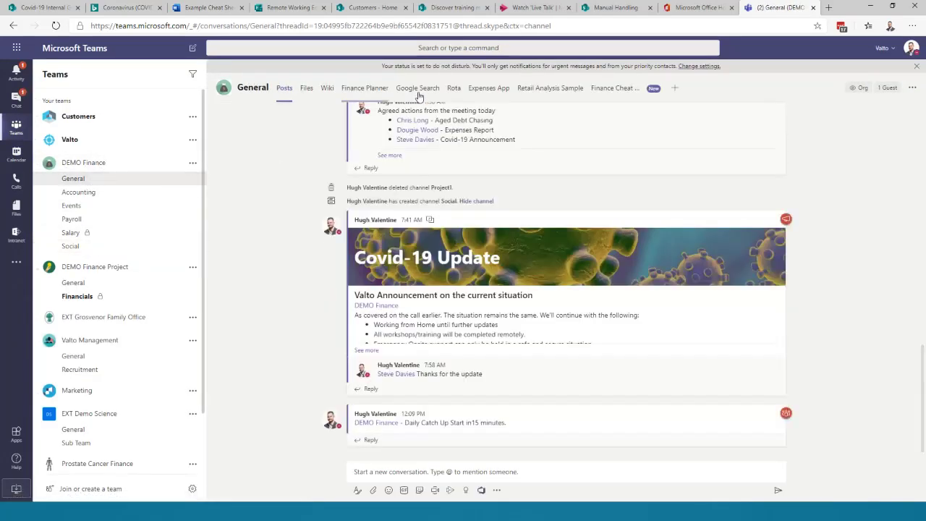
left_click(674, 89)
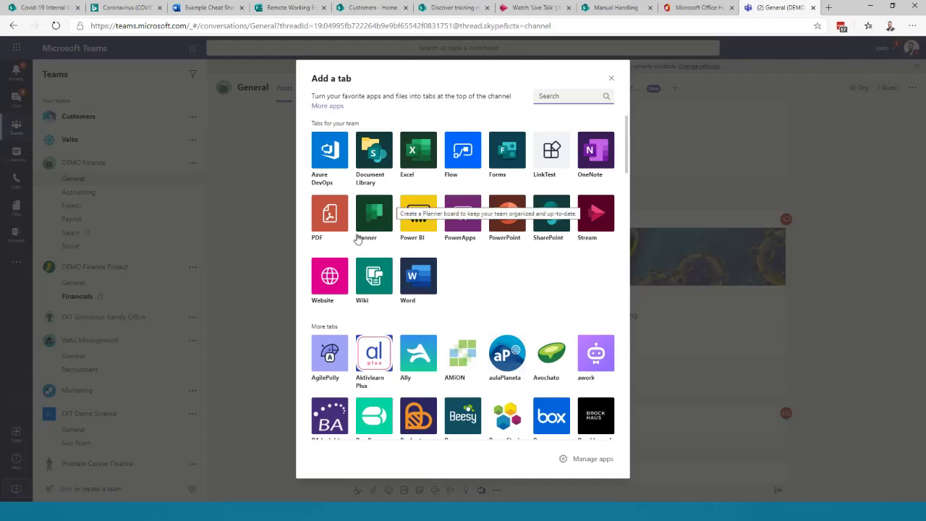
left_click(612, 79)
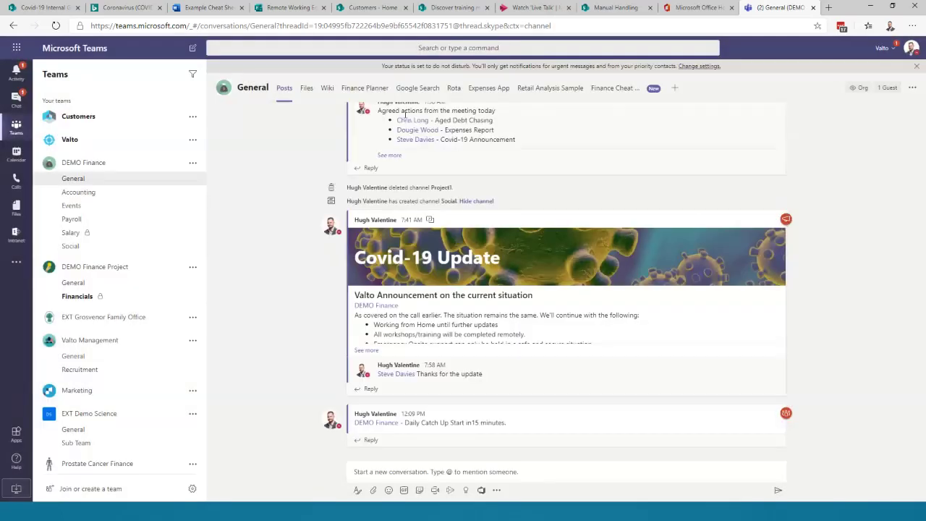
left_click(364, 88)
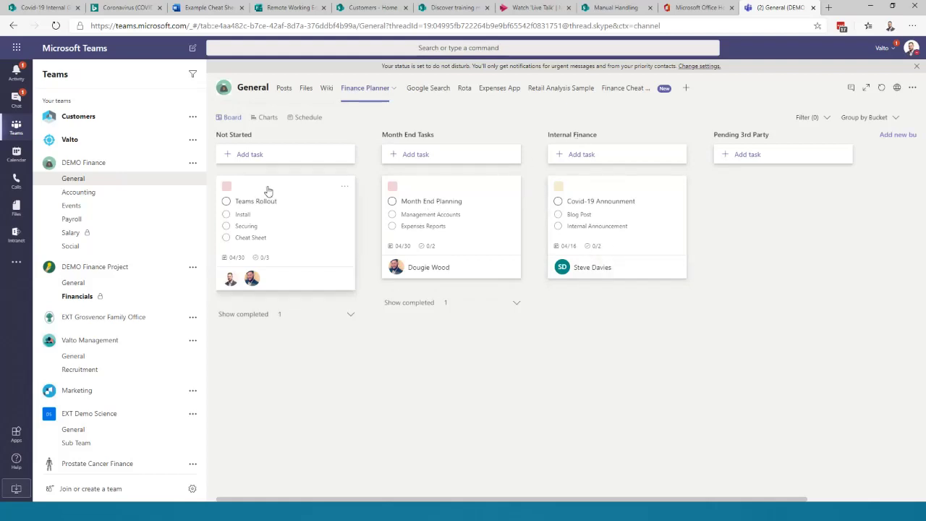
- Move the Teams Rollout card to Internal Finance and start a SharePoint Deployment task due 04/30
left_click_drag(269, 190, 418, 215)
left_click_drag(456, 190, 275, 205)
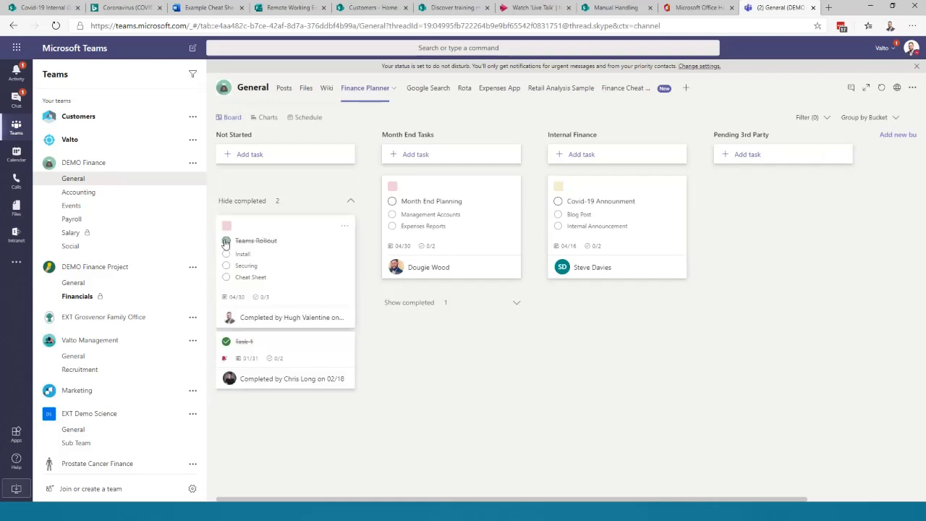
left_click(255, 152)
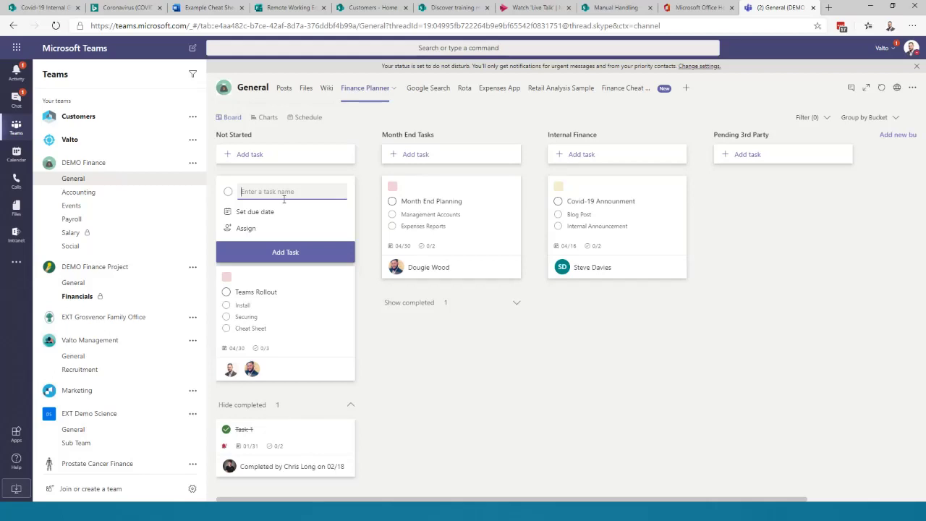
type("SharePoint Deployment")
left_click(259, 213)
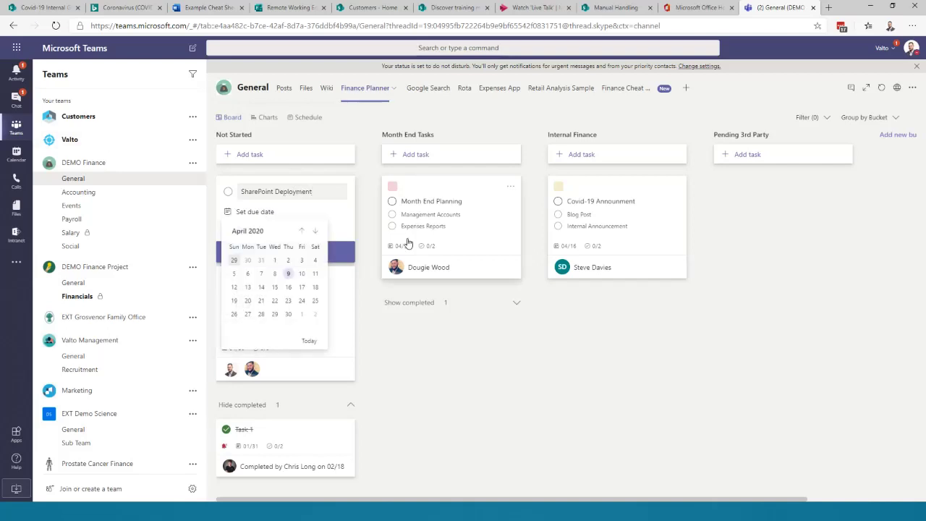
left_click(285, 314)
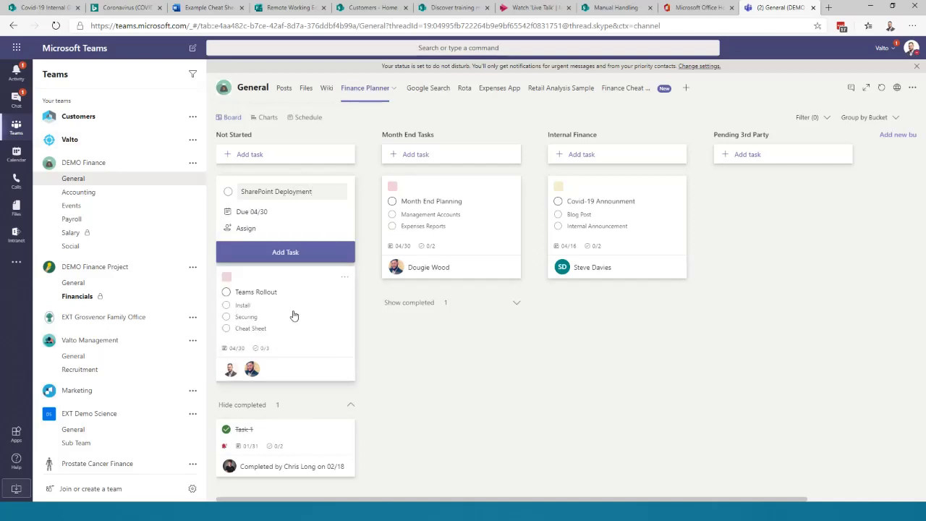
- Assign the SharePoint Deployment task to a team member, create it and open its details
left_click(245, 231)
scroll(315, 333, "down", 2)
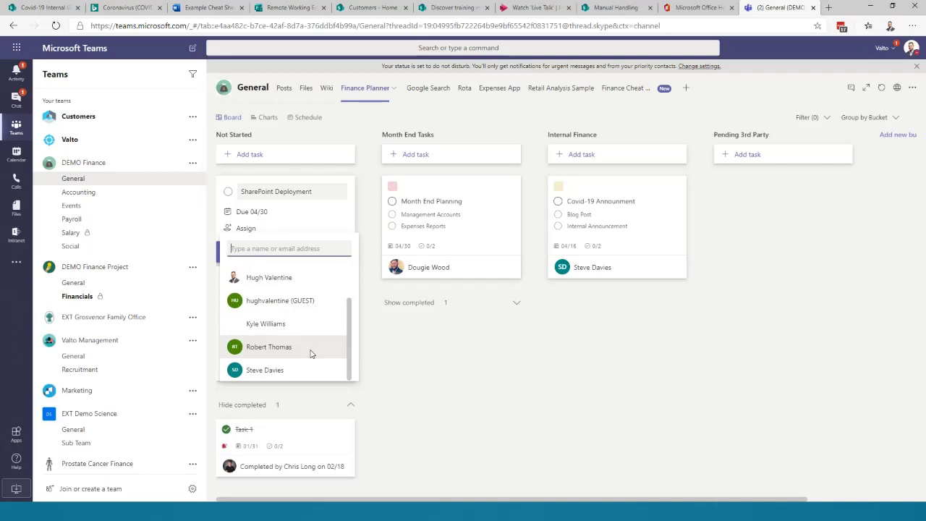
left_click(277, 371)
left_click(288, 254)
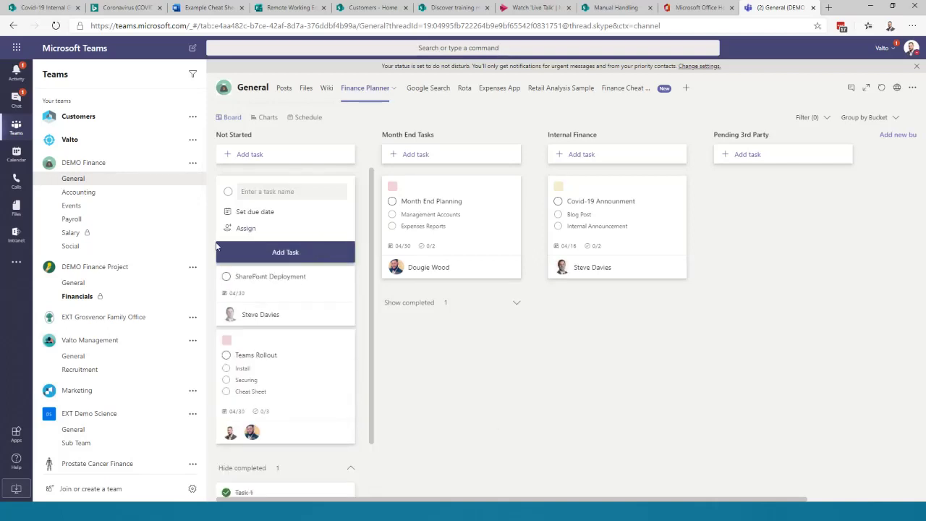
left_click(457, 379)
left_click(275, 203)
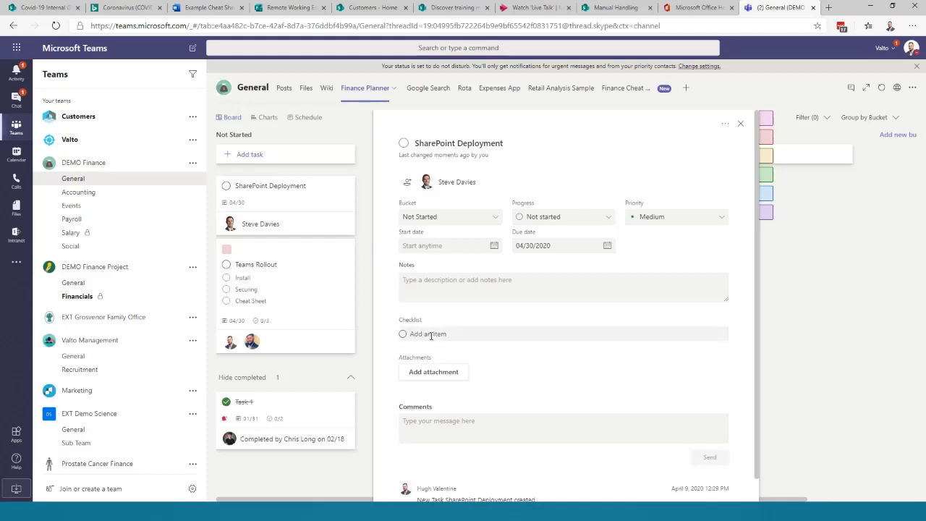
- Add Intranet, Homepage and MS Form checklist items and show the checklist on the card
left_click(430, 335)
type("Intranet")
key("Return")
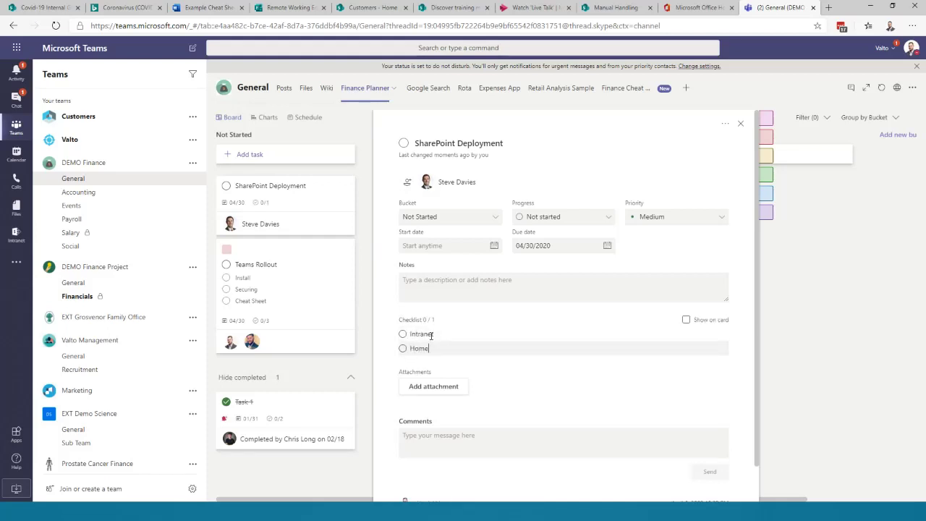
type("Homepage")
key("Return")
type("MS Form")
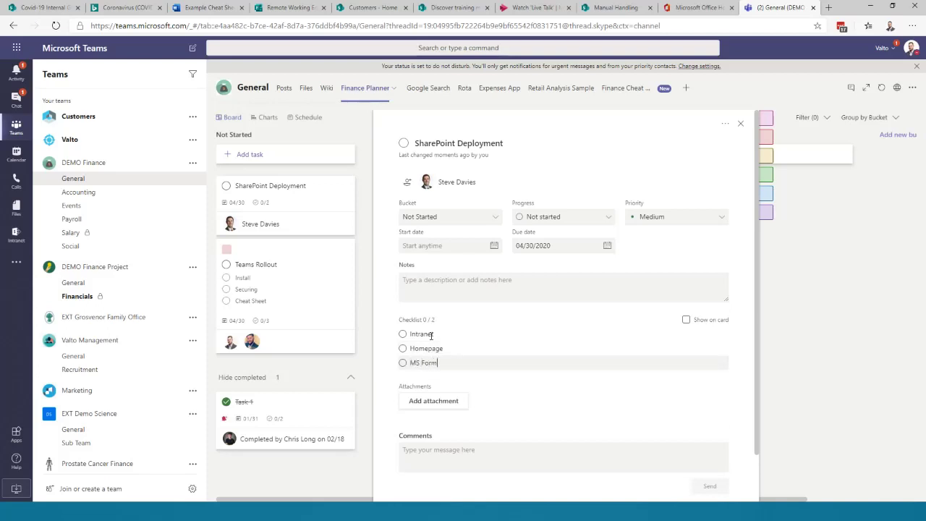
key("Return")
left_click(686, 319)
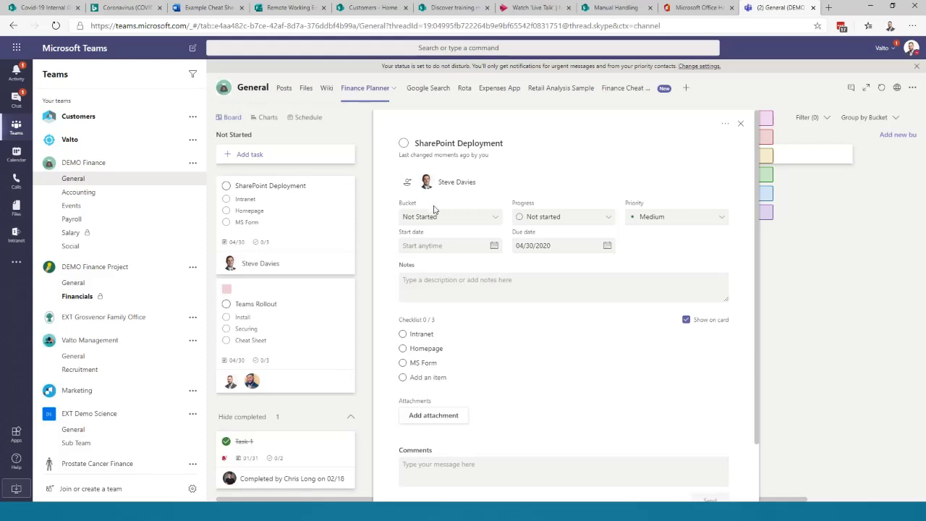
- Keep the task in Not Started, mark it In progress and set its priority to Important
left_click(477, 219)
left_click(474, 220)
left_click(438, 219)
left_click(443, 230)
left_click(542, 221)
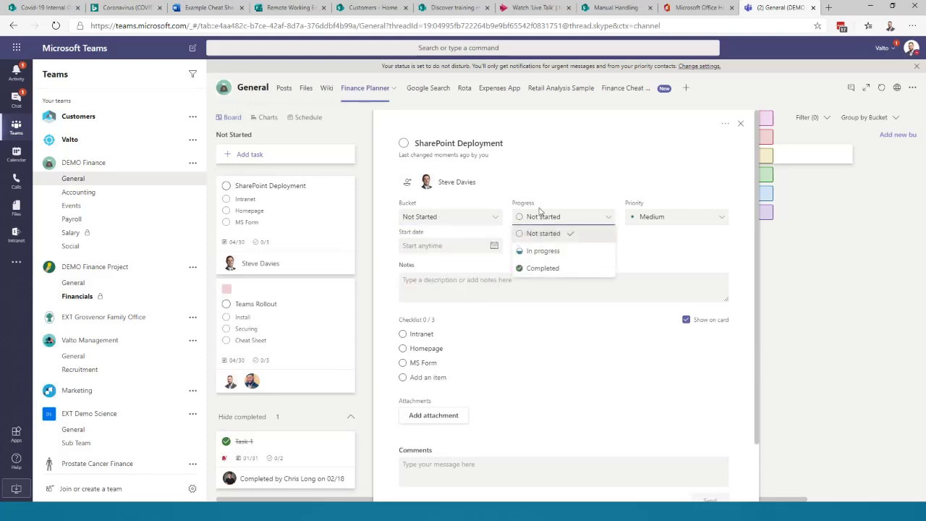
left_click(541, 248)
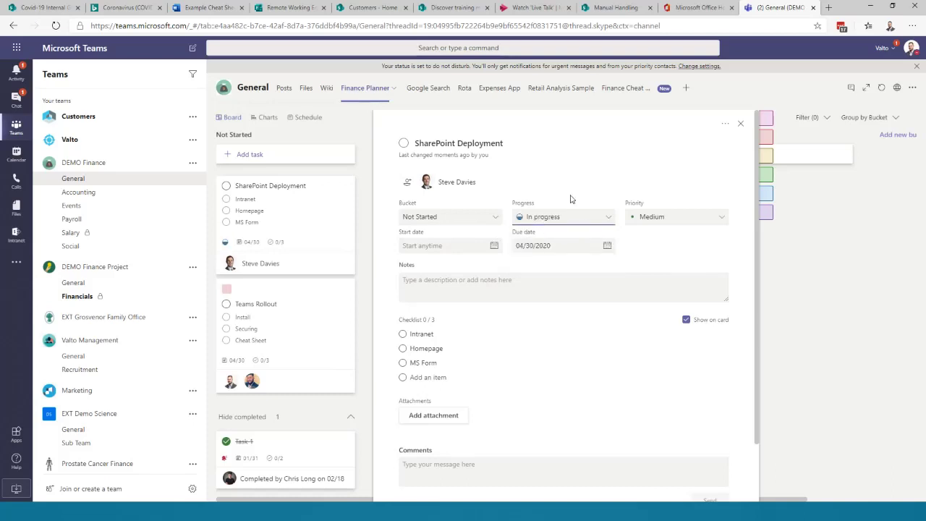
left_click(673, 217)
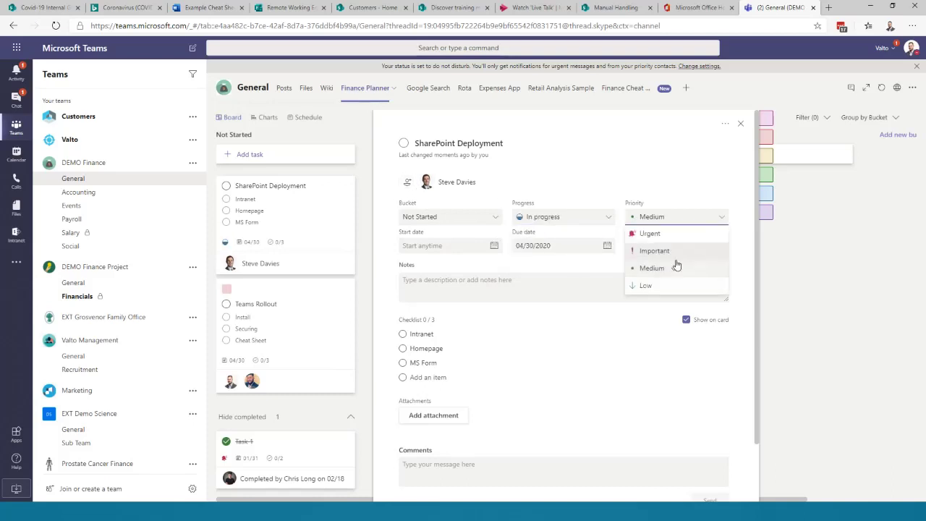
left_click(662, 237)
left_click(657, 219)
left_click(657, 250)
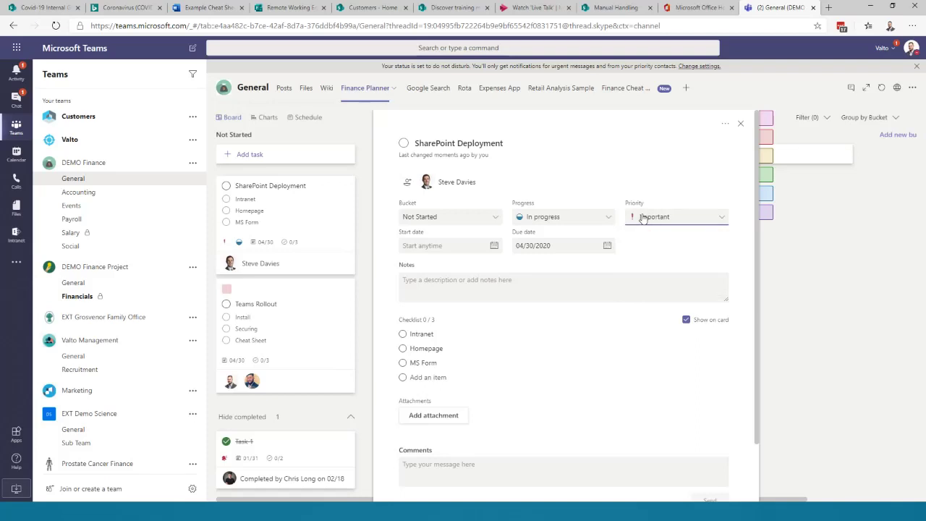
left_click(667, 213)
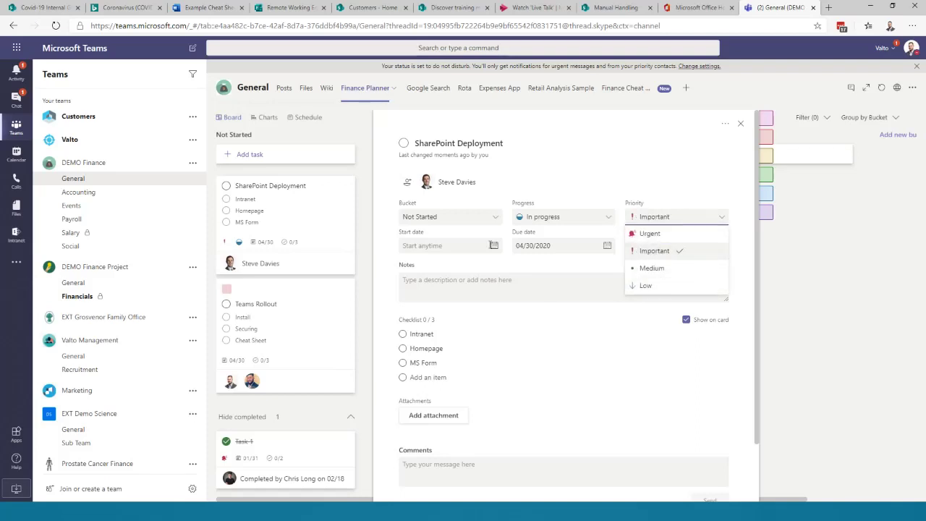
left_click(599, 204)
- Tick off the Intranet checklist item
scroll(463, 362, "down", 1)
left_click(455, 396)
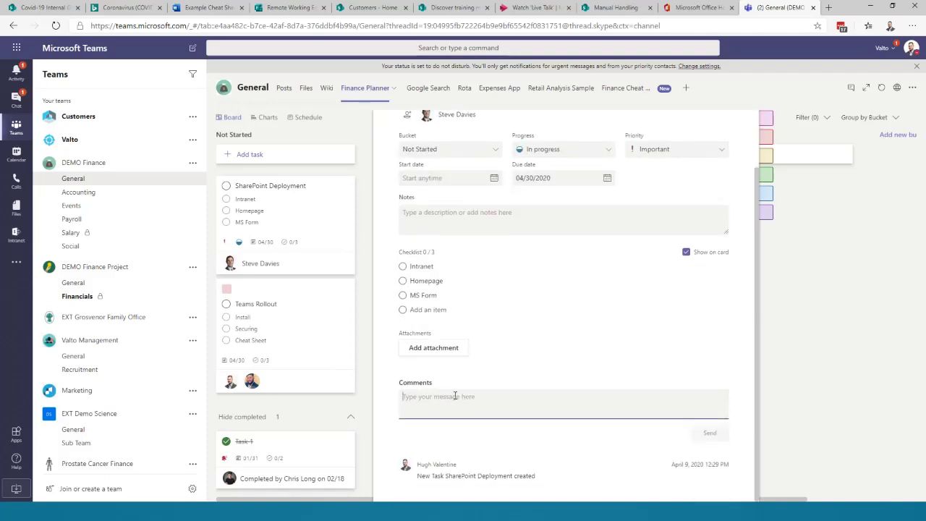
scroll(513, 335, "up", 1)
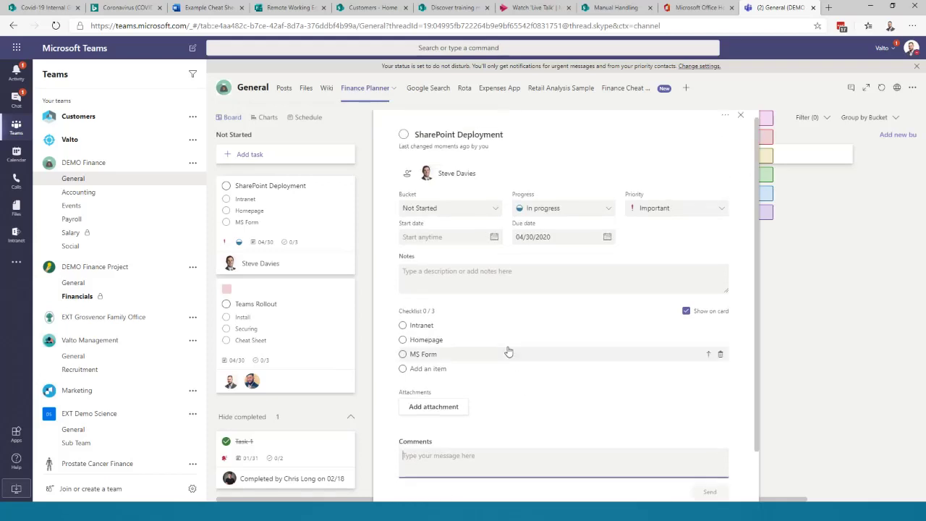
left_click(403, 325)
- Post a comment handing the task over to the assignee, then close the task details
left_click(428, 456)
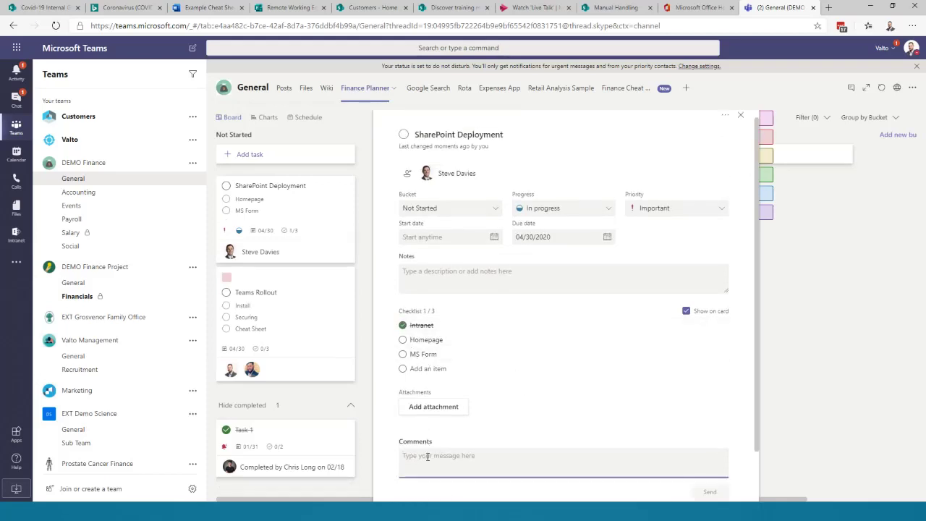
type("Steve")
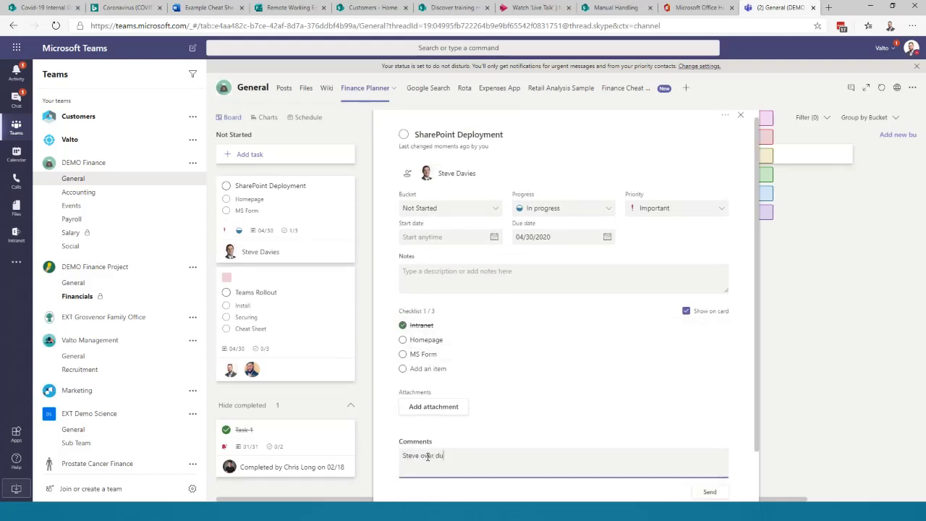
type(" over du")
key("BackSpace")
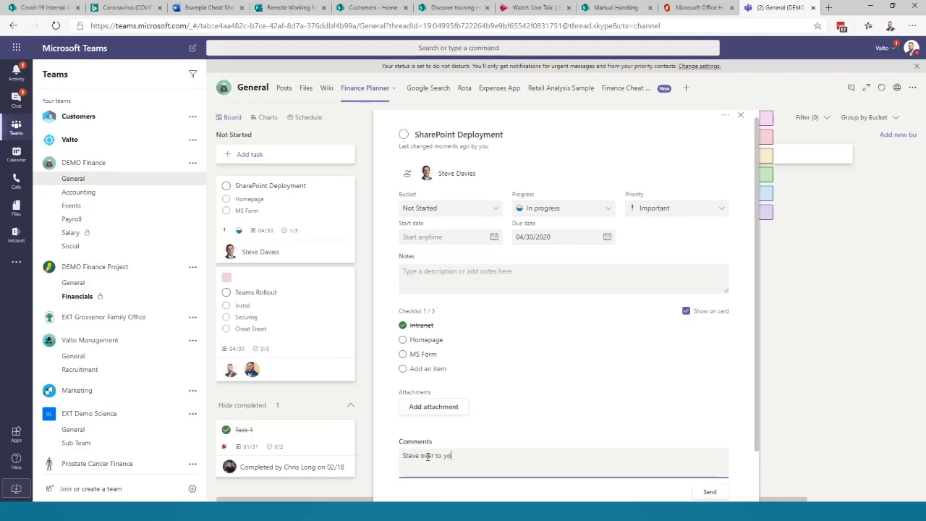
type("o you.")
scroll(716, 466, "down", 1)
left_click(708, 434)
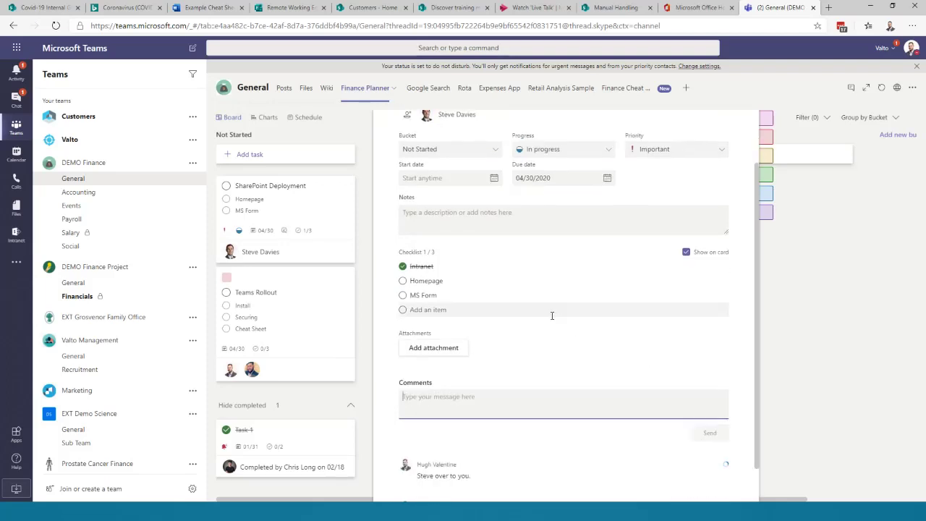
scroll(428, 389, "up", 3)
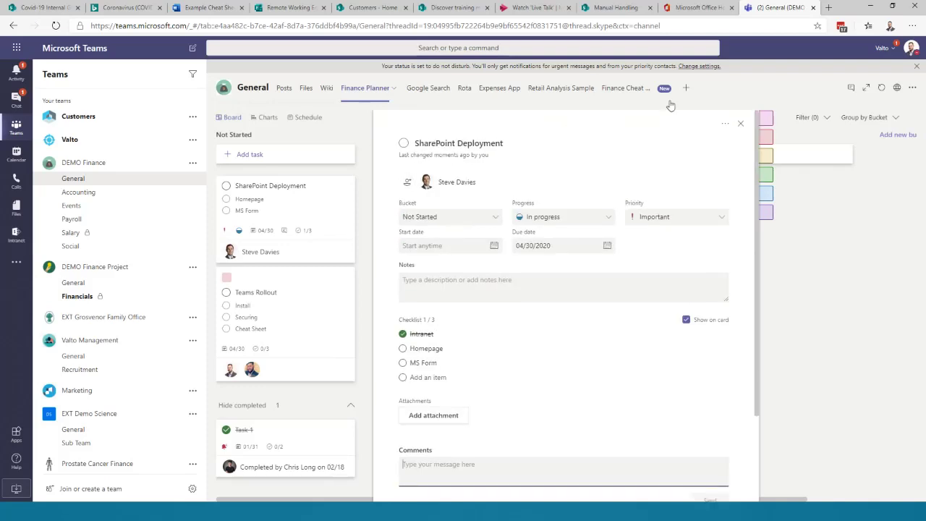
left_click(737, 124)
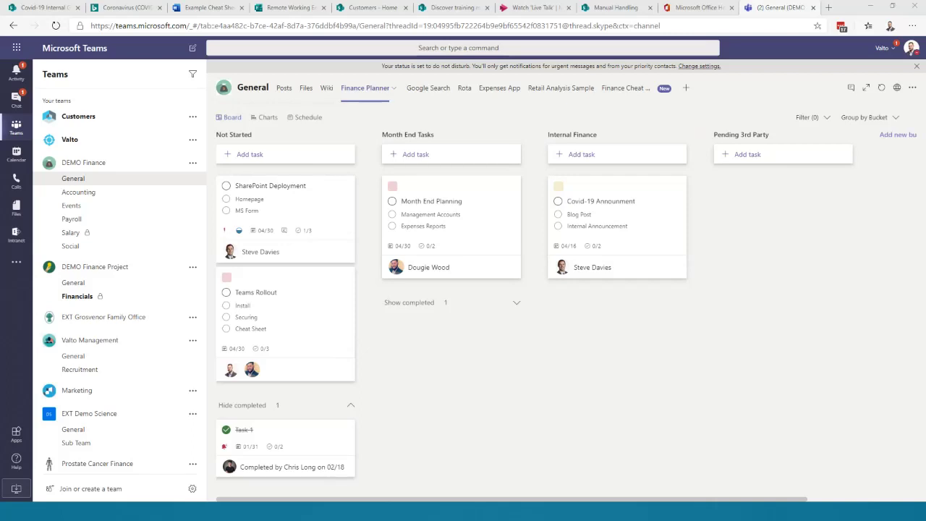
- Maximise To Do, collapse the Staff list group and show the 14 Assigned to you tasks
key("alt+Tab")
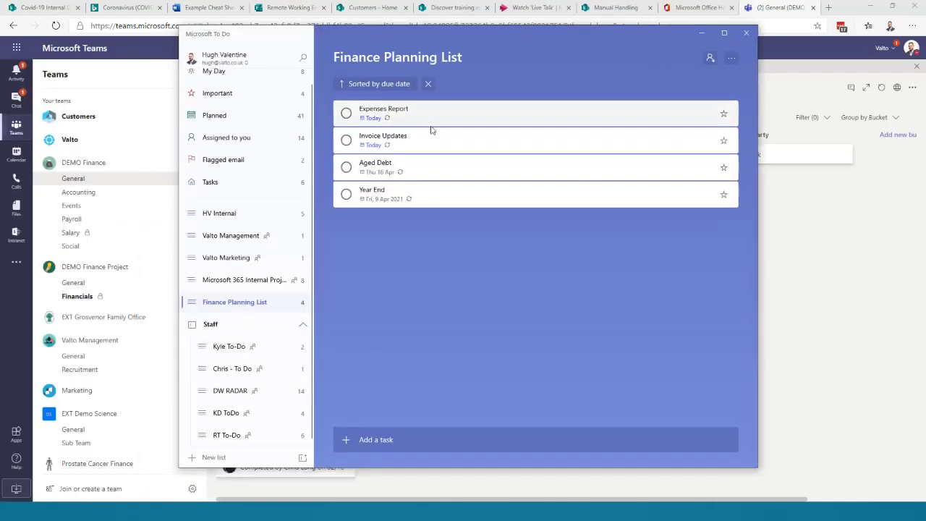
double_click(456, 34)
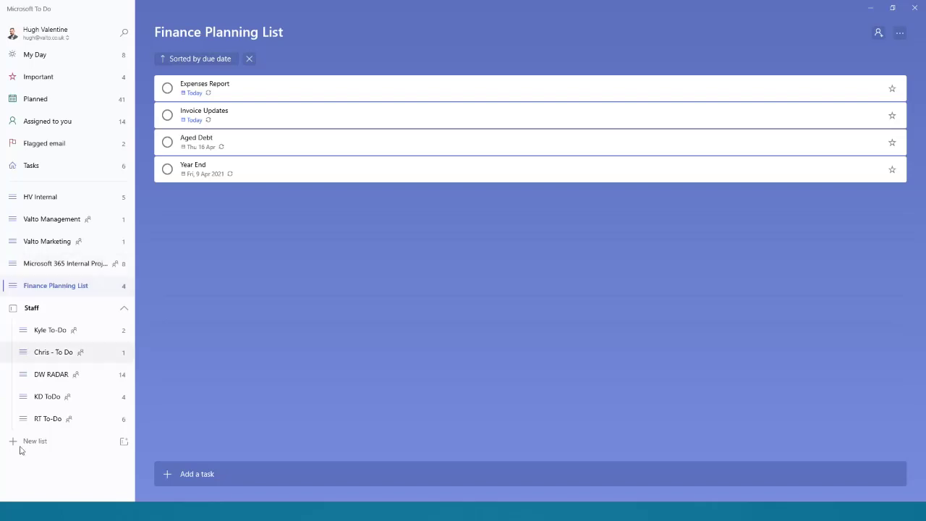
left_click(124, 311)
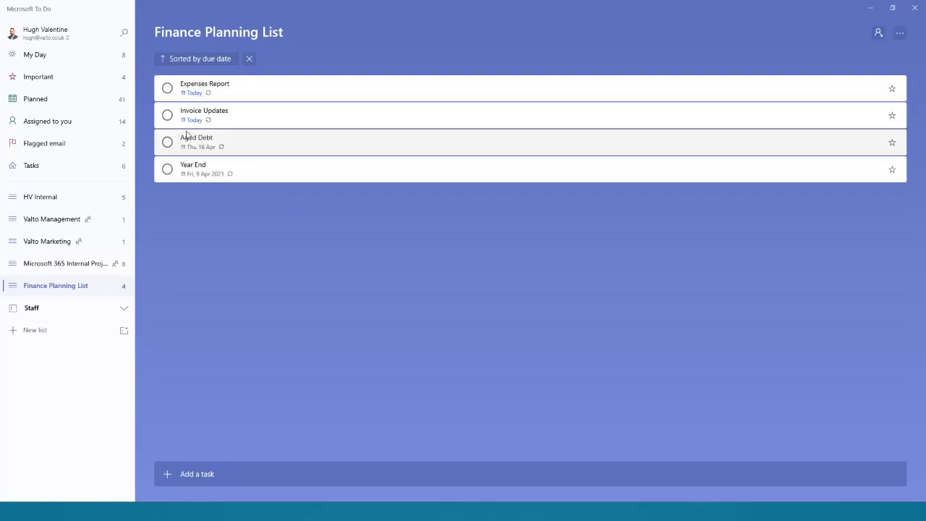
left_click(90, 123)
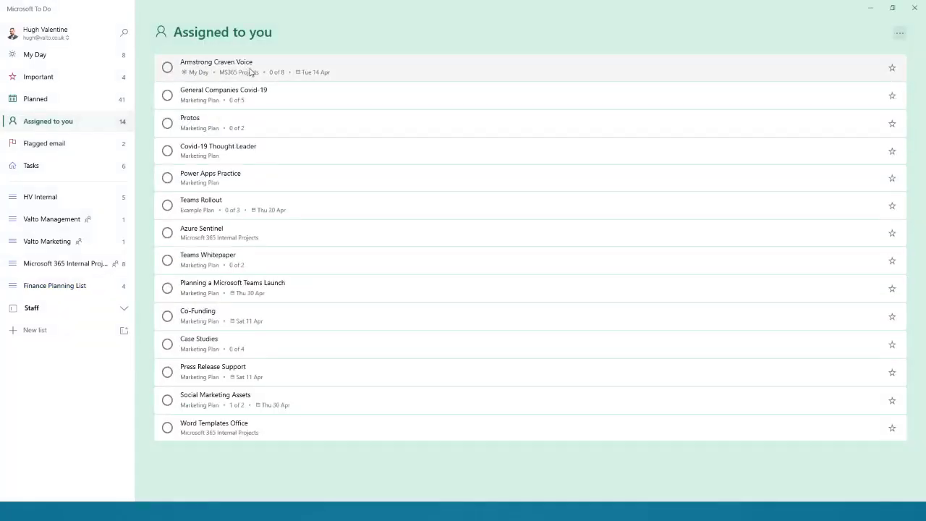
- Look over the Teams Rollout task's actions, then switch to the Finance Planning List
left_click(222, 205)
right_click(233, 205)
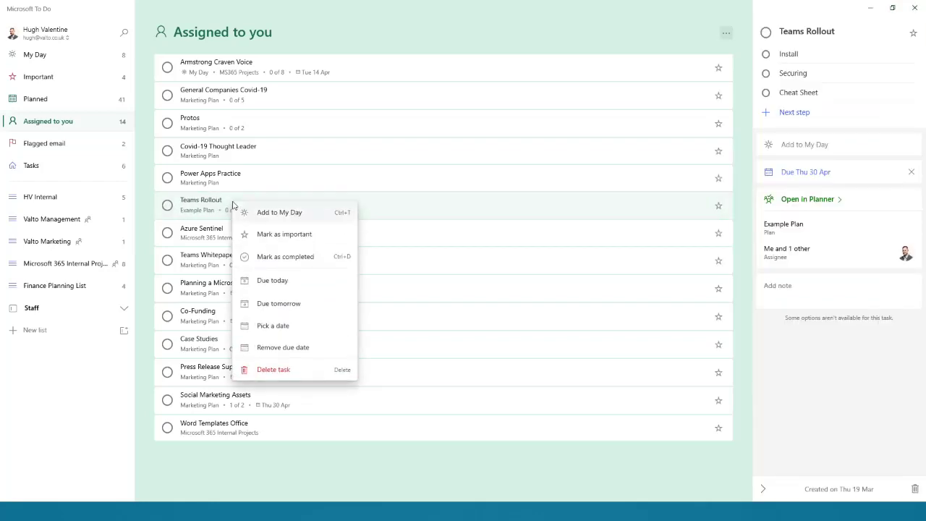
left_click(208, 206)
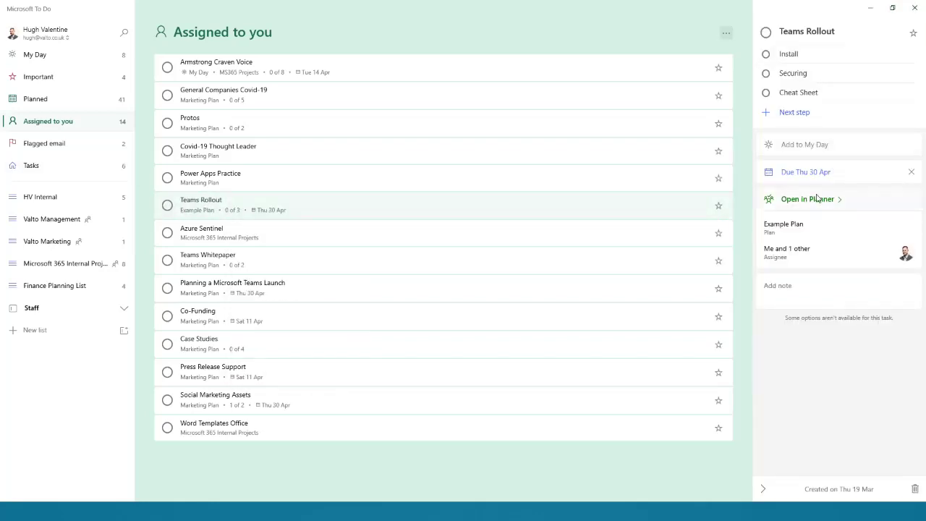
left_click(65, 286)
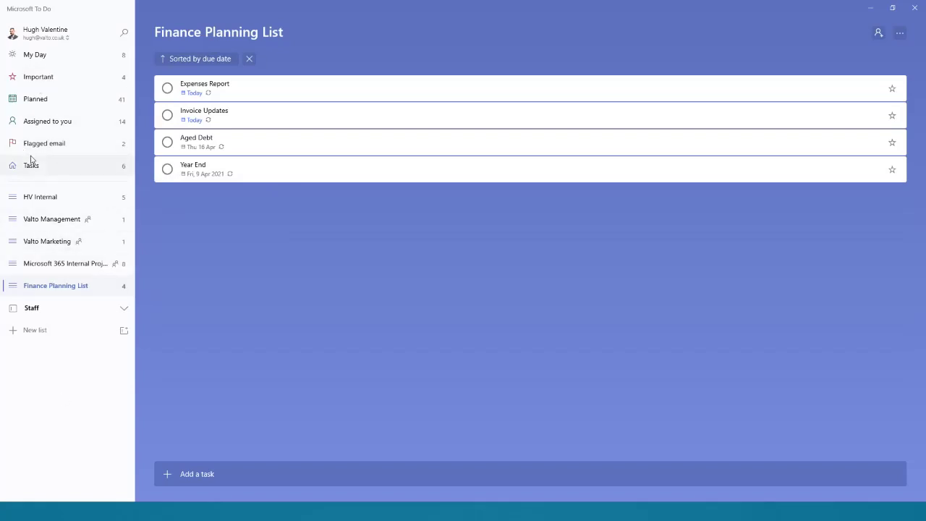
- Add Expenses Report, Invoice Updates, Aged Debt and Year End to My Day, then view My Day
right_click(243, 94)
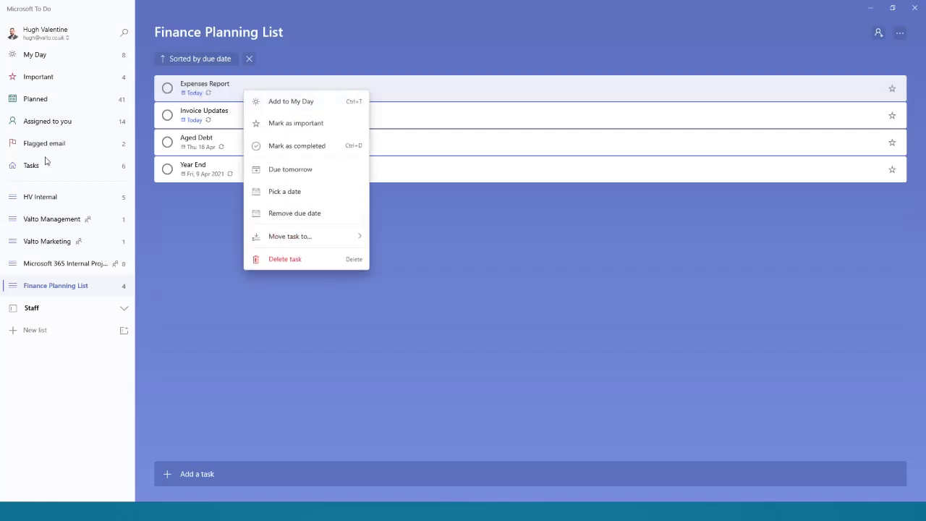
mouse_move(354, 234)
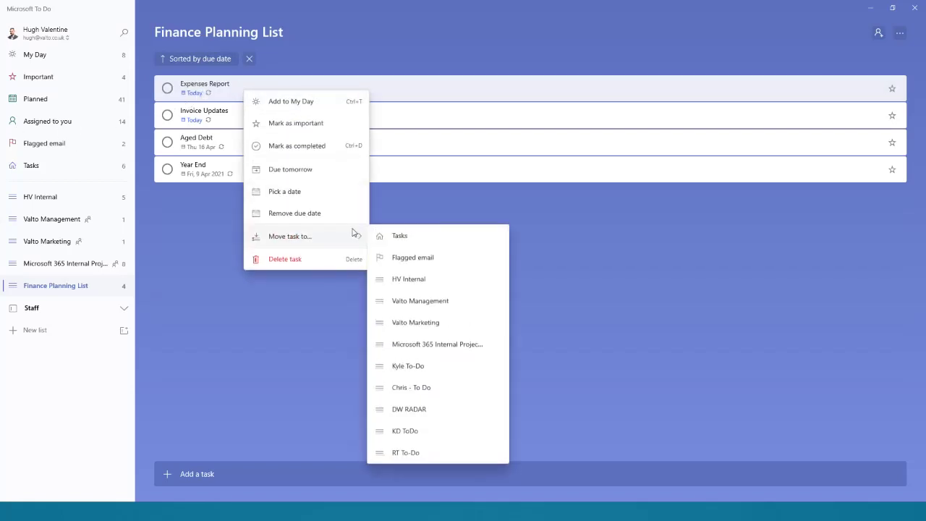
left_click(181, 275)
right_click(235, 88)
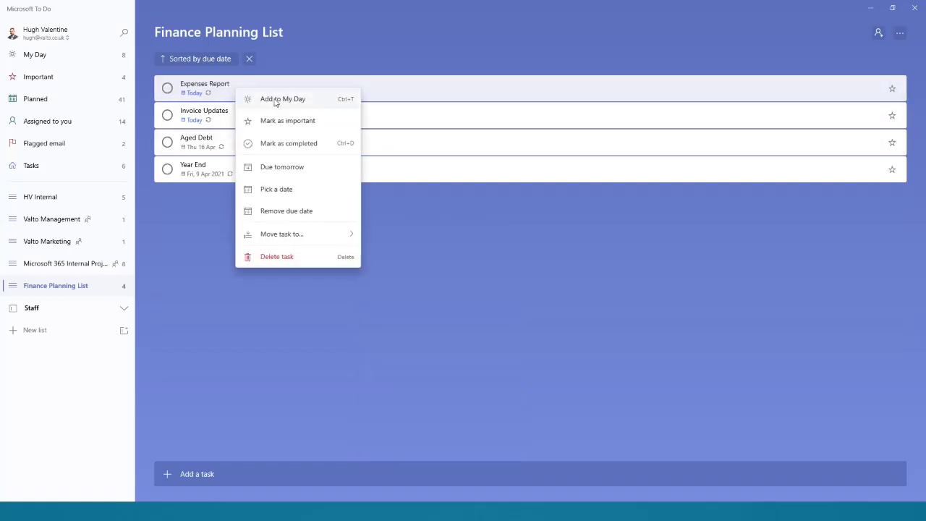
left_click(279, 100)
right_click(246, 118)
left_click(271, 124)
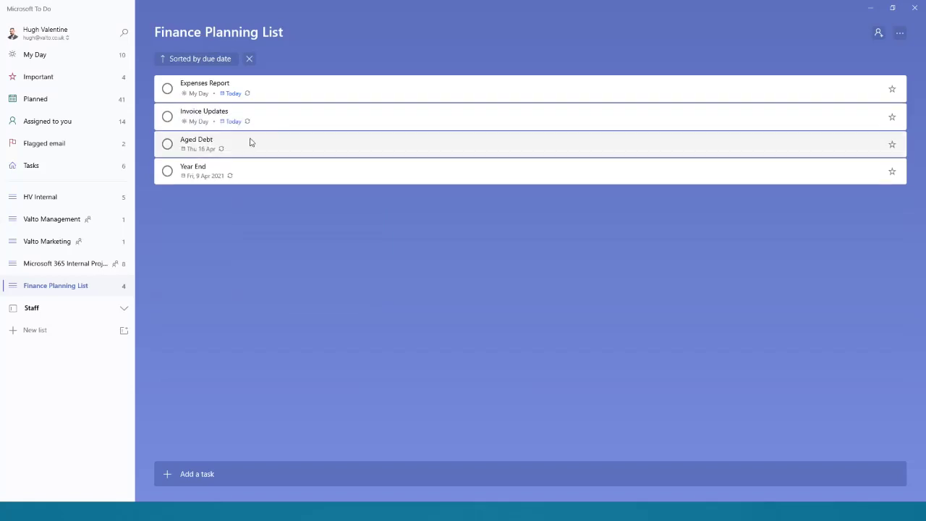
right_click(250, 142)
left_click(284, 149)
right_click(258, 171)
left_click(279, 176)
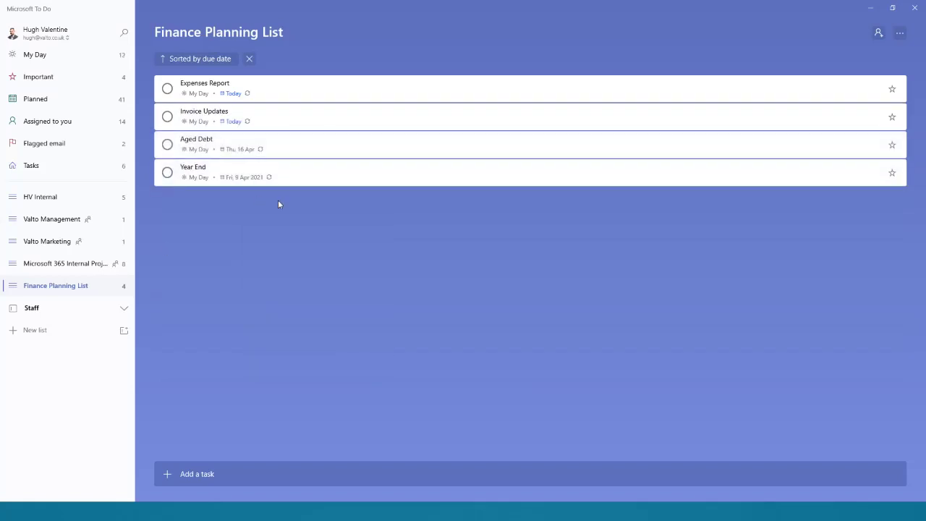
left_click(18, 56)
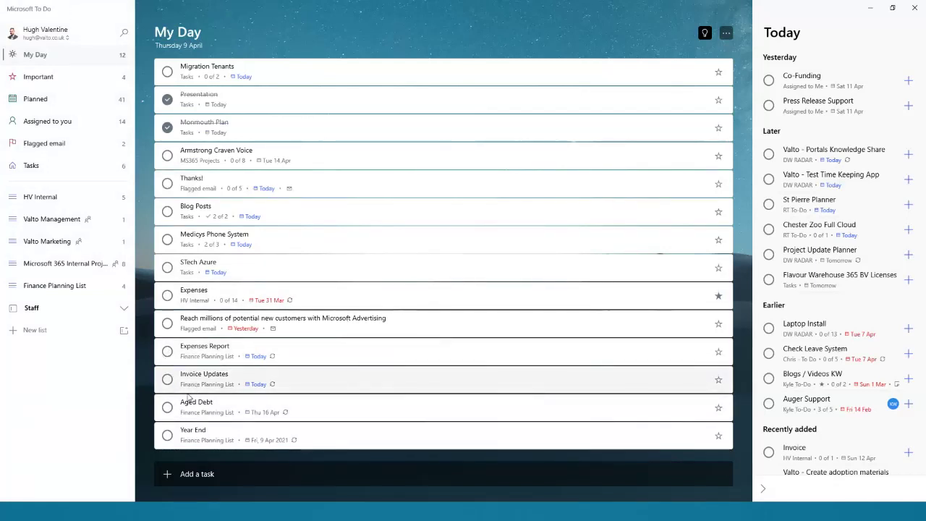
- Complete Expenses Report, Aged Debt and Invoice Updates, then browse back to the Finance Planning List
left_click(167, 352)
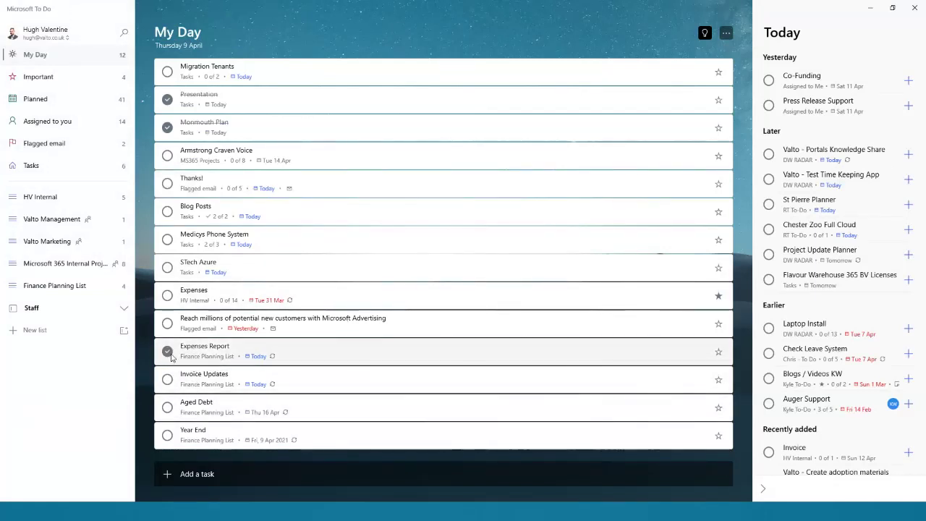
left_click(167, 407)
left_click(167, 379)
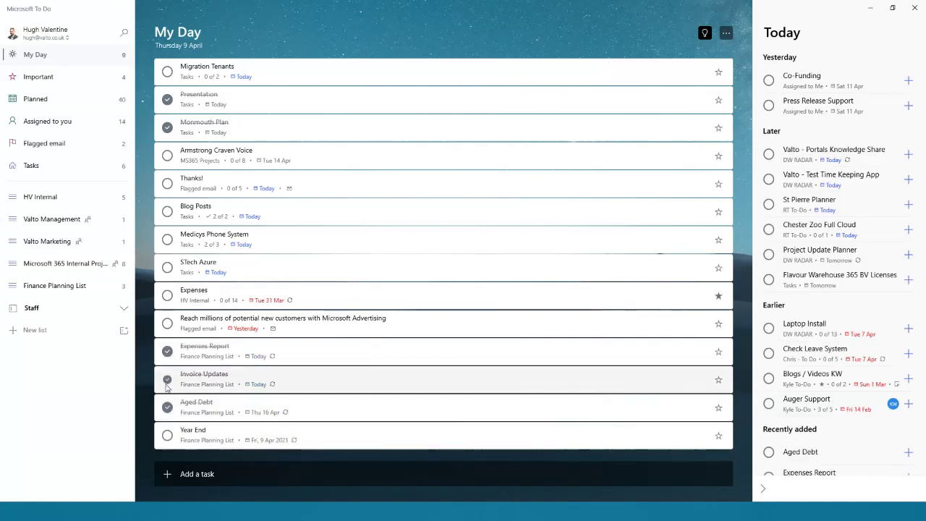
left_click(84, 265)
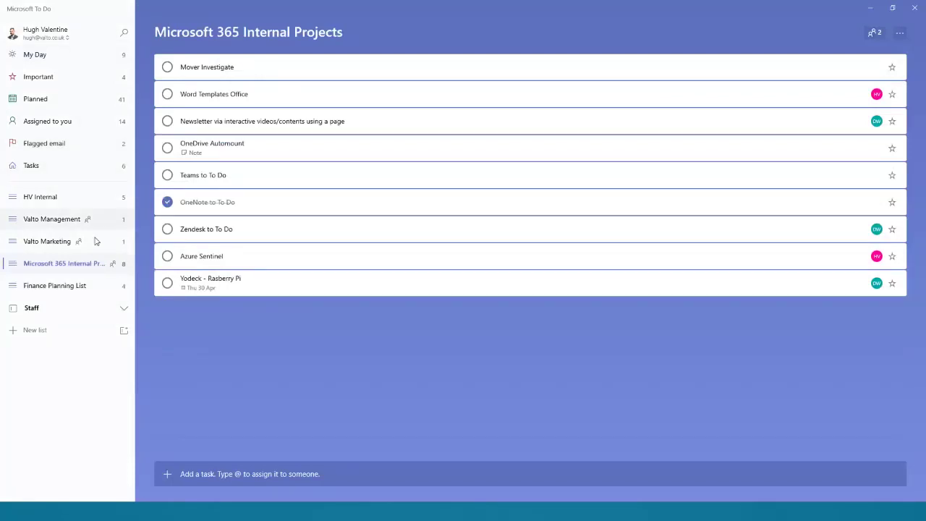
left_click(101, 285)
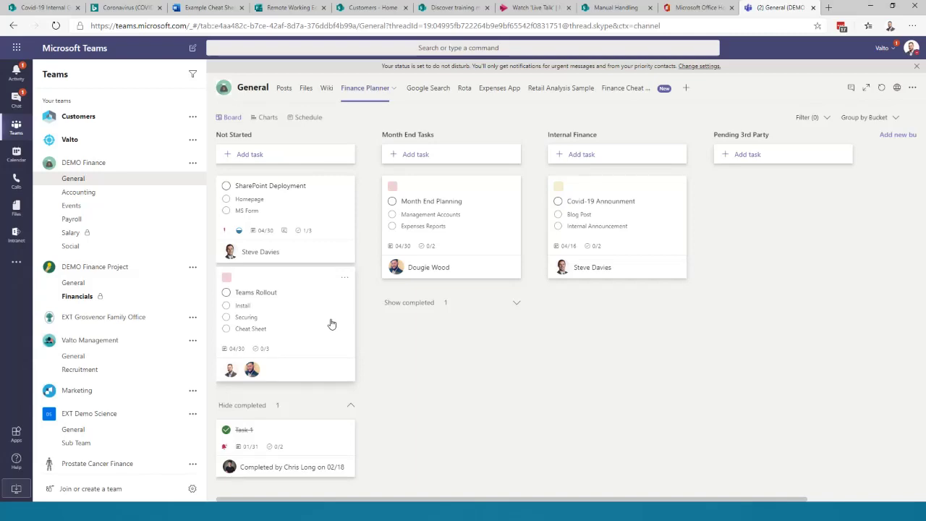
- Minimise the Teams browser window to reveal Microsoft To Do
left_click(871, 7)
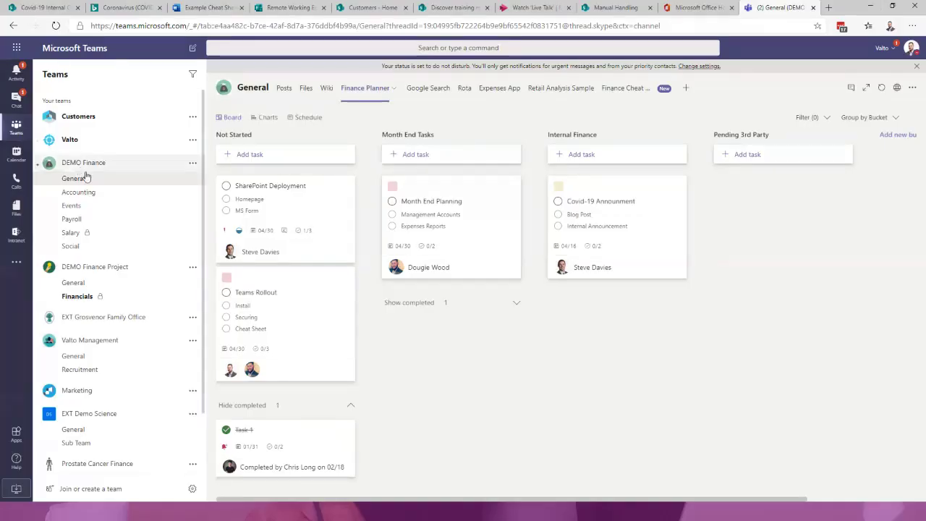
- Show DEMO Finance's General posts, close the other browser tabs, and open the team's options menu
left_click(86, 179)
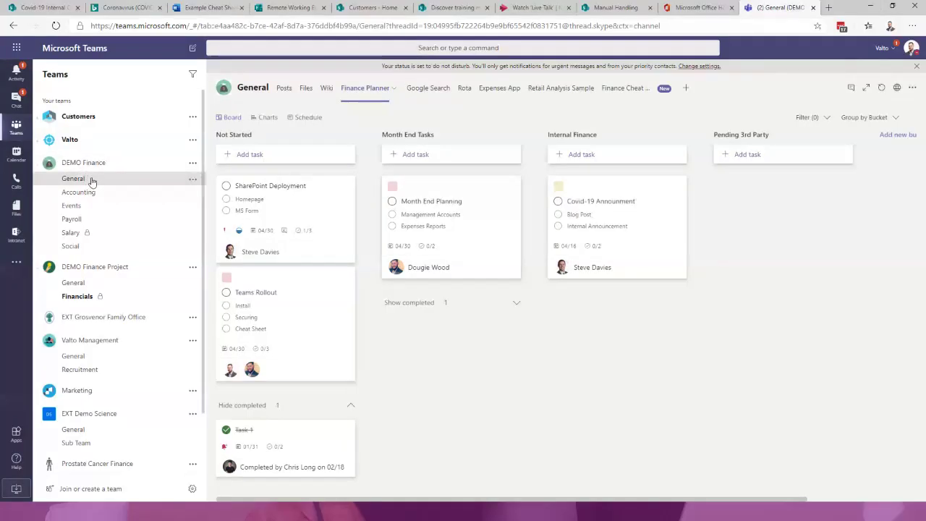
right_click(789, 9)
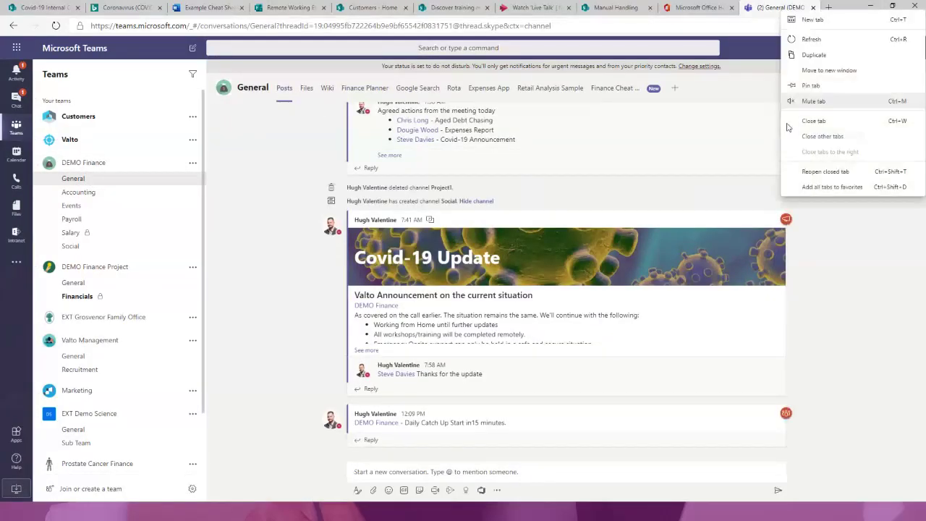
key("Escape")
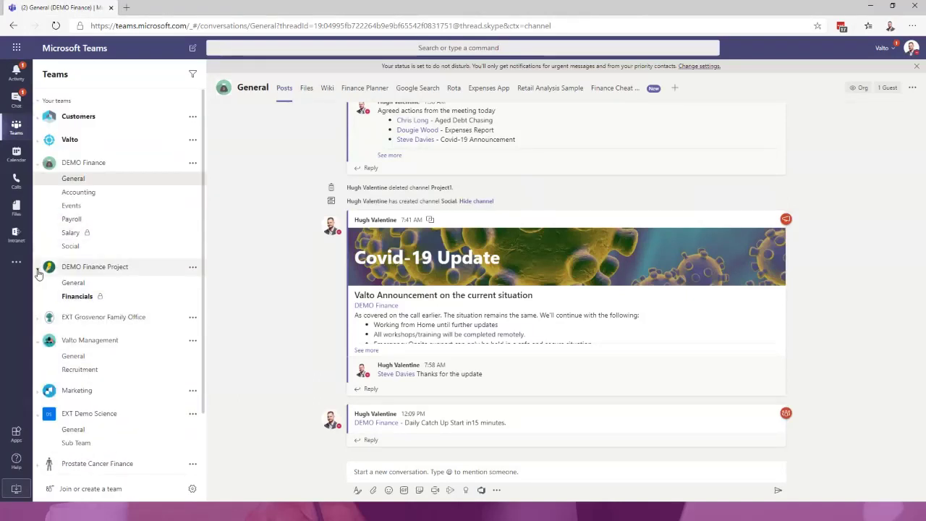
left_click(193, 162)
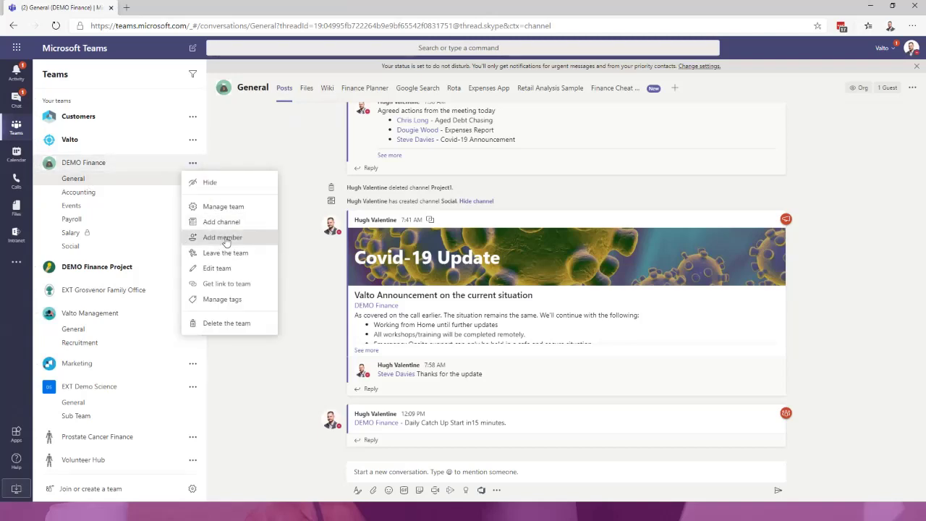
- Enter an outside e-mail address in Add members, add it as a guest, and close the dialog
left_click(223, 239)
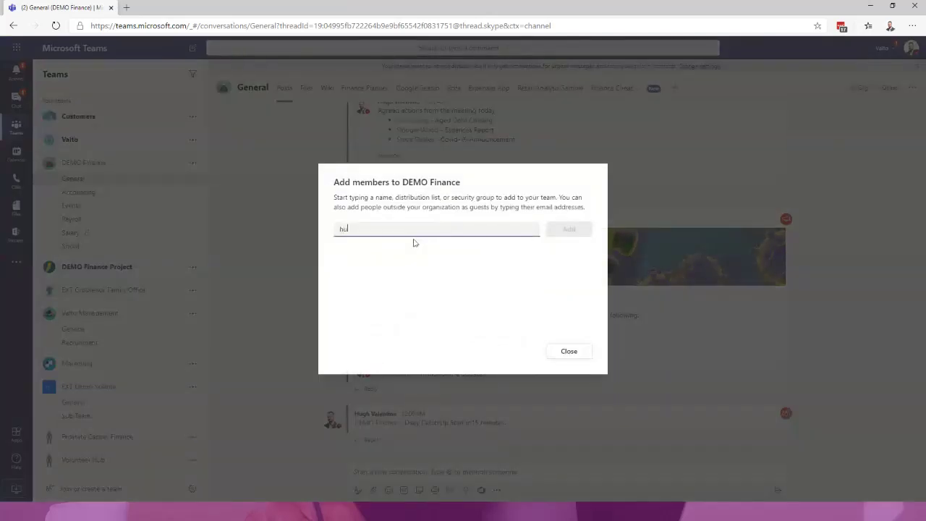
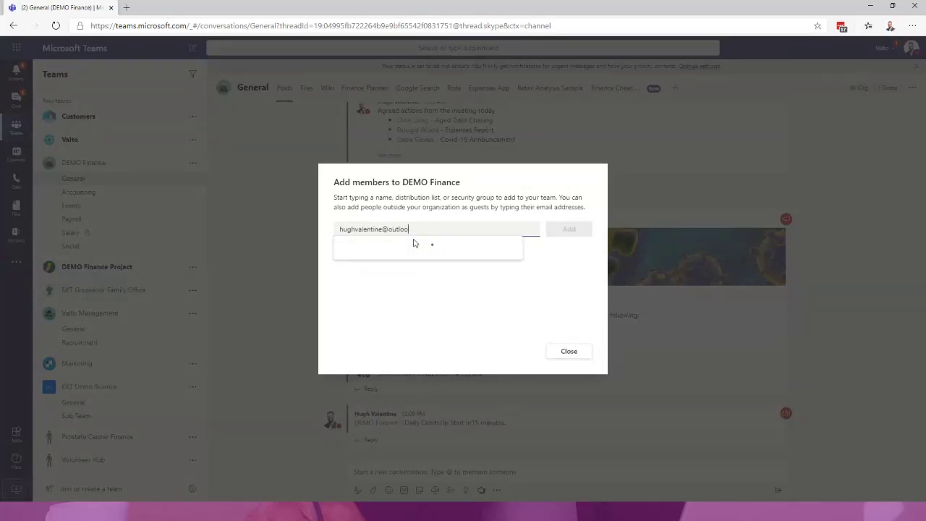
left_click(449, 255)
left_click(444, 234)
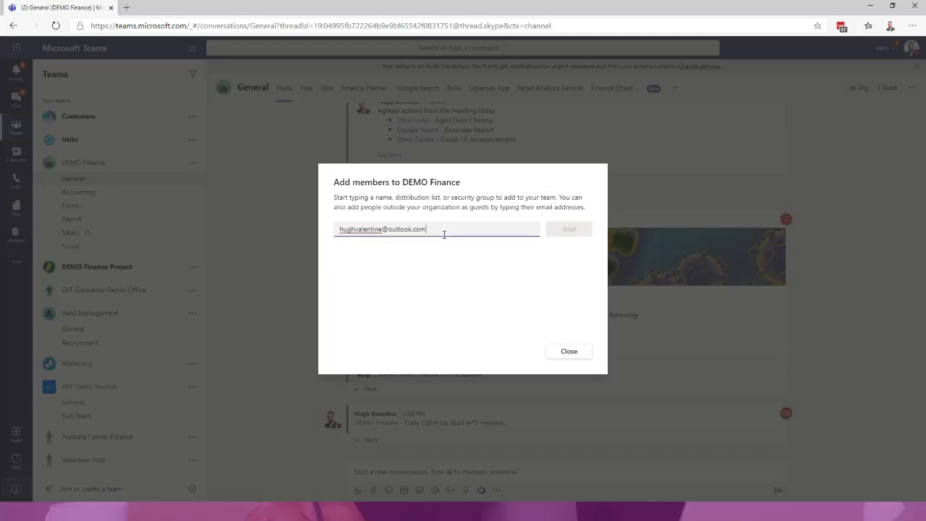
left_click(442, 256)
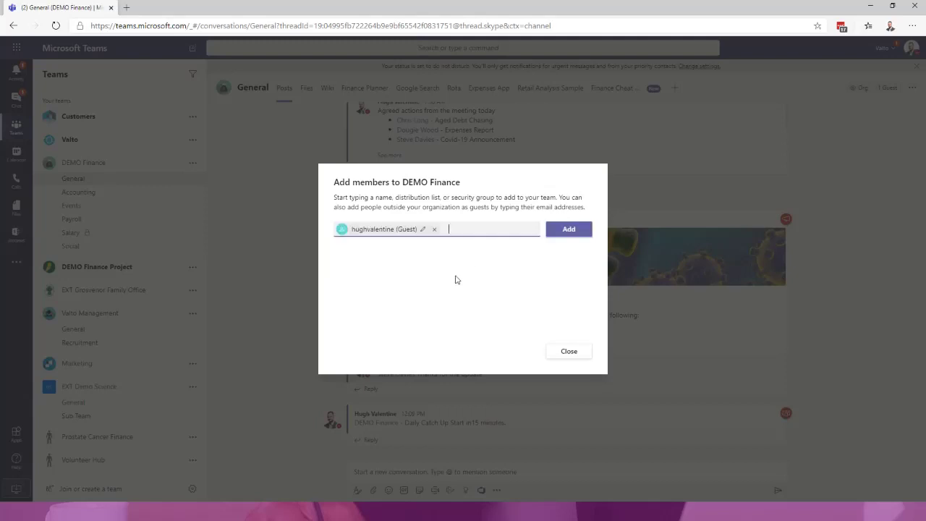
left_click(579, 230)
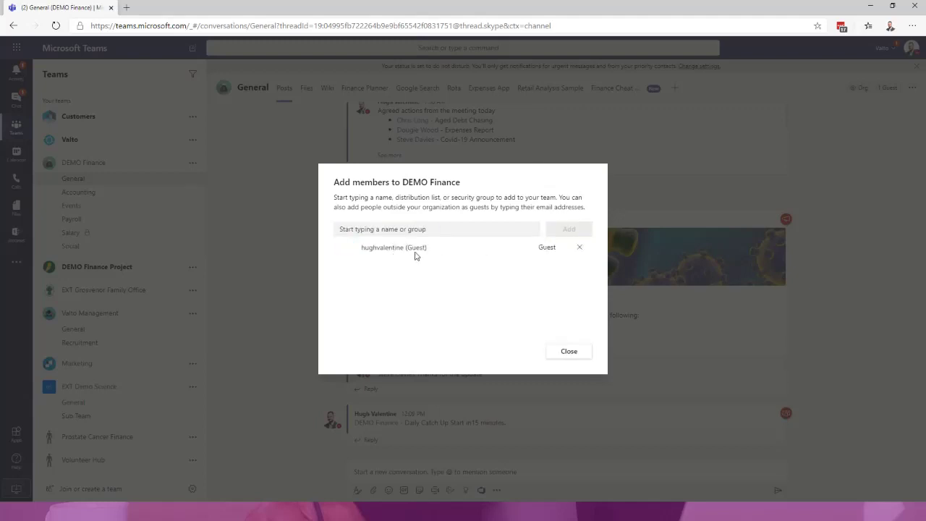
left_click(569, 352)
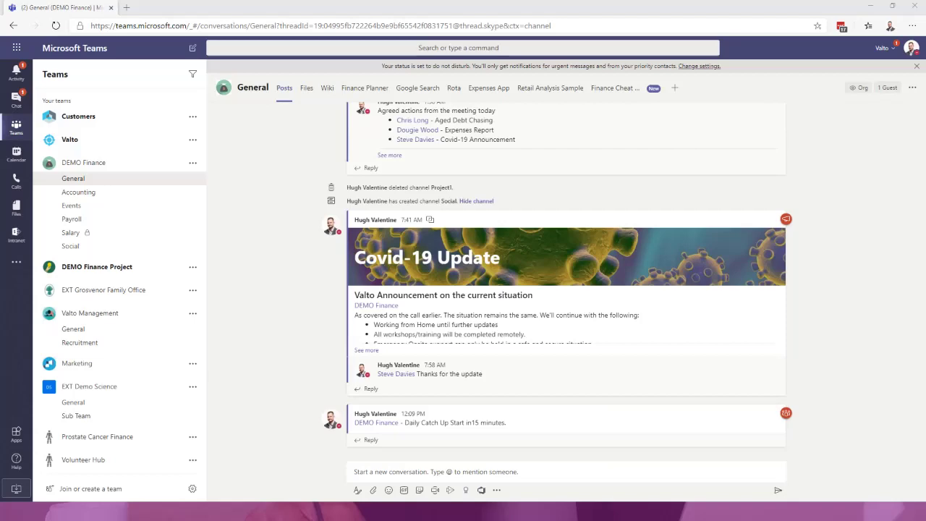
key("alt+Tab")
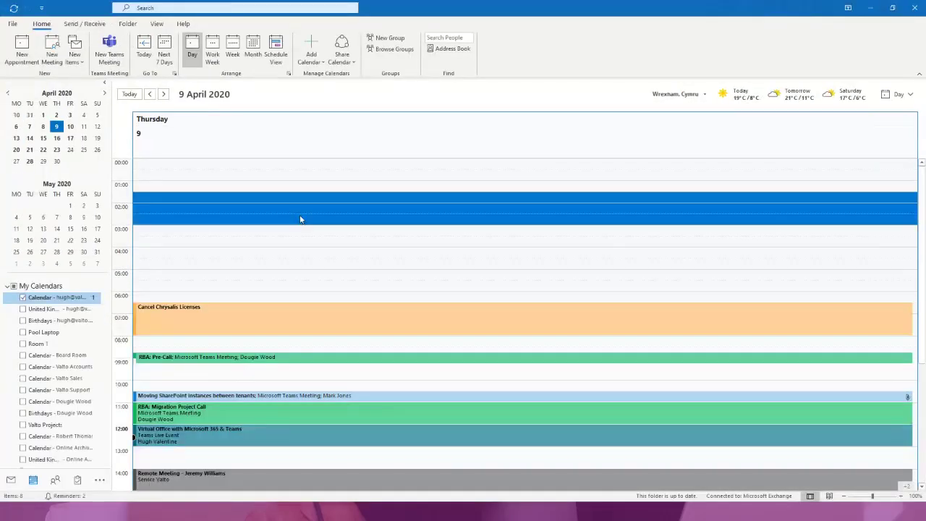
- Start a Teams meeting invite for Thursday 9 April 2020, 01:30–03:00, then minimise the calendar
left_click(110, 54)
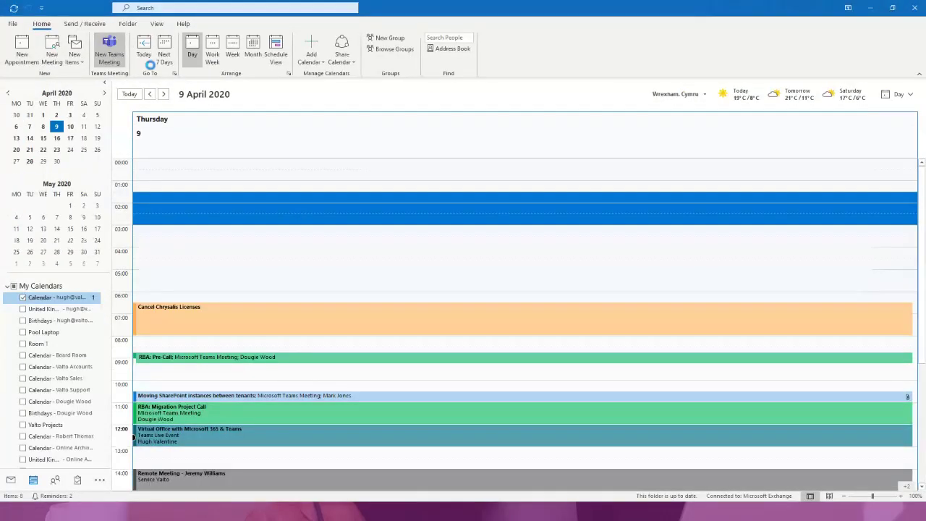
left_click(871, 7)
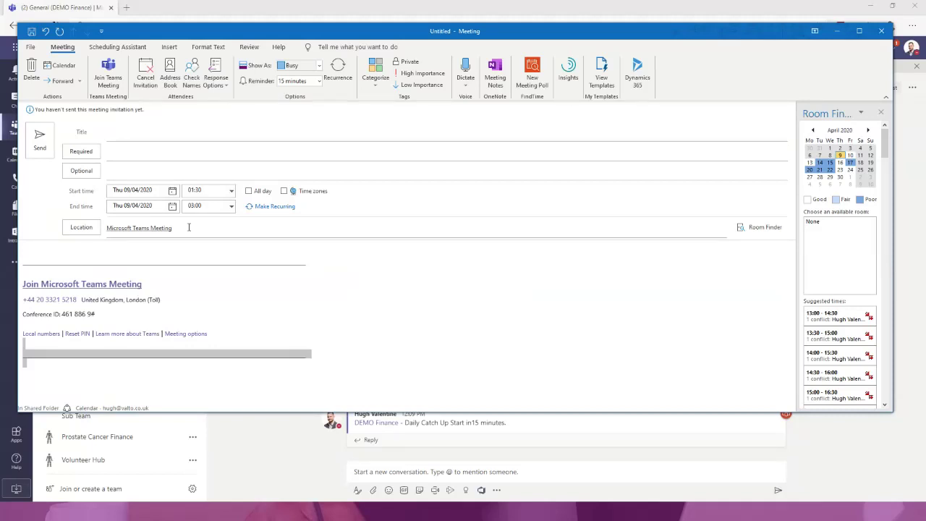
left_click(141, 152)
left_click(495, 273)
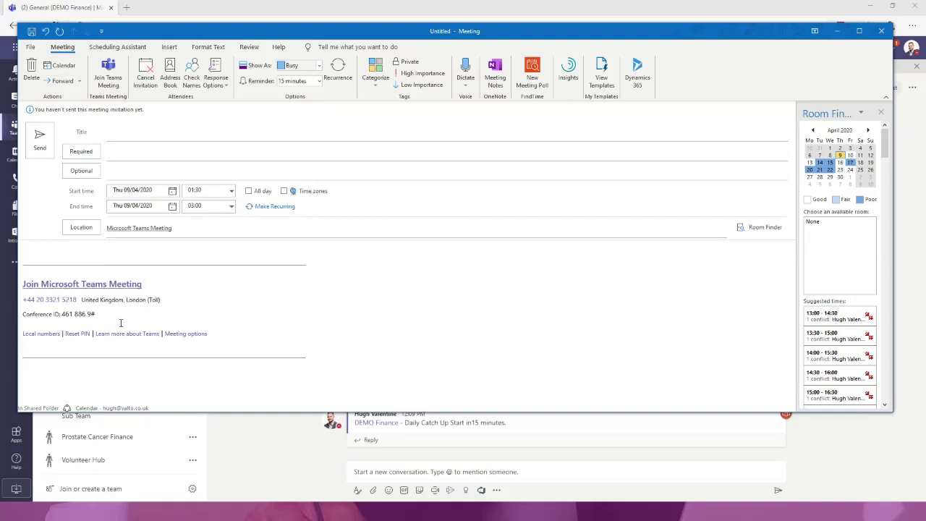
left_click_drag(121, 323, 24, 296)
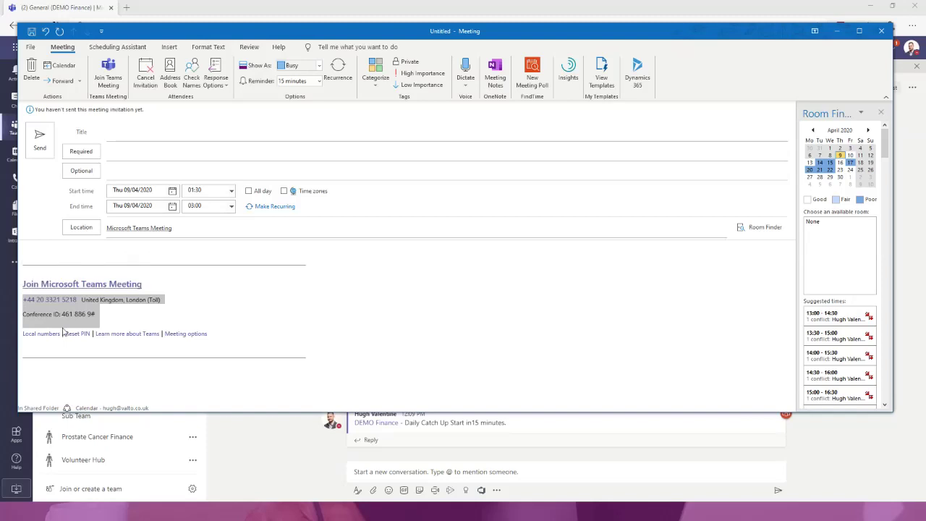
left_click(105, 316)
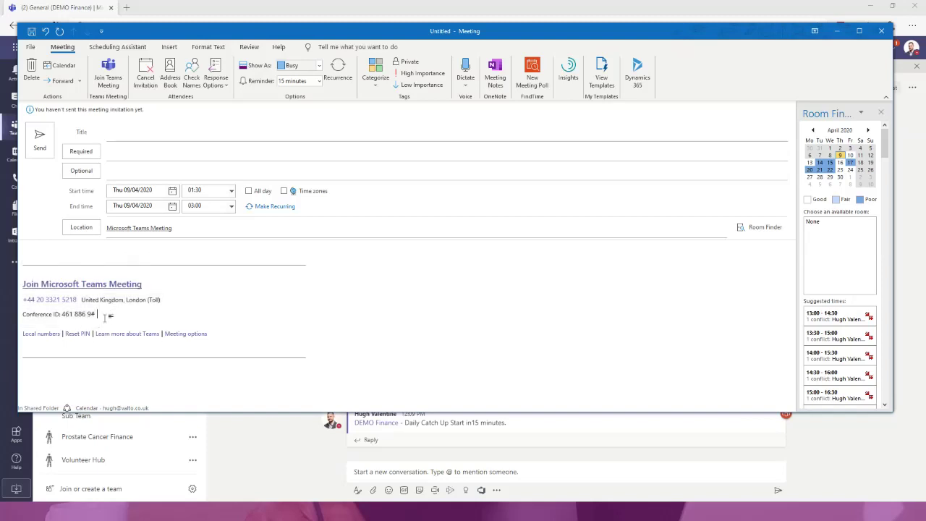
triple_click(105, 315)
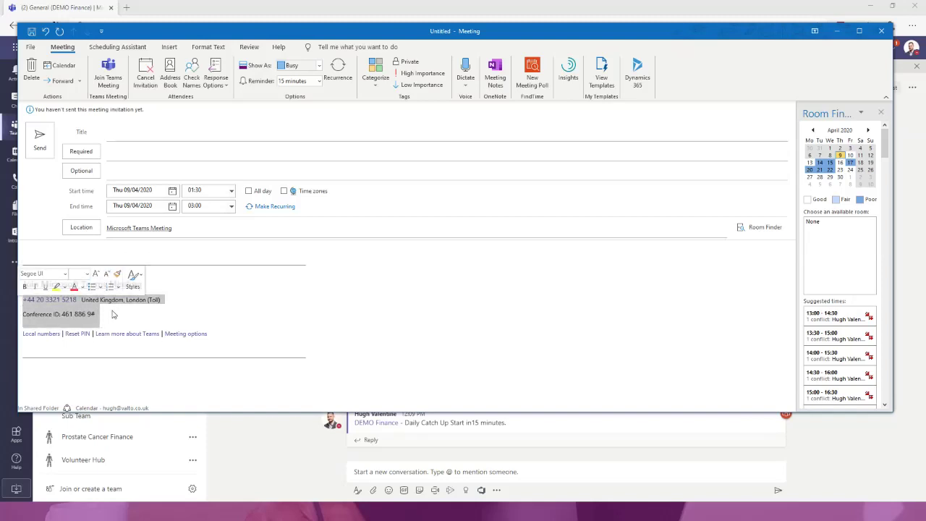
left_click(150, 323)
triple_click(108, 316)
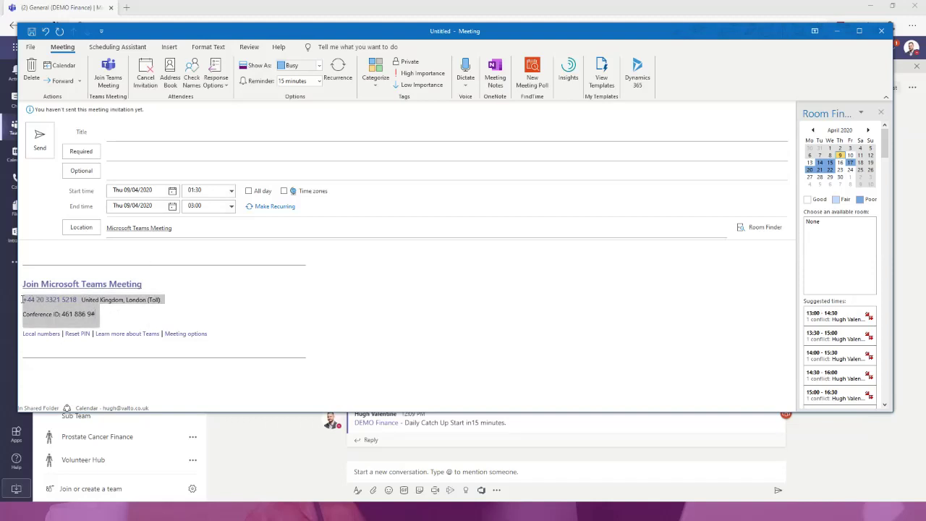
left_click(112, 321)
triple_click(112, 318)
left_click(109, 320)
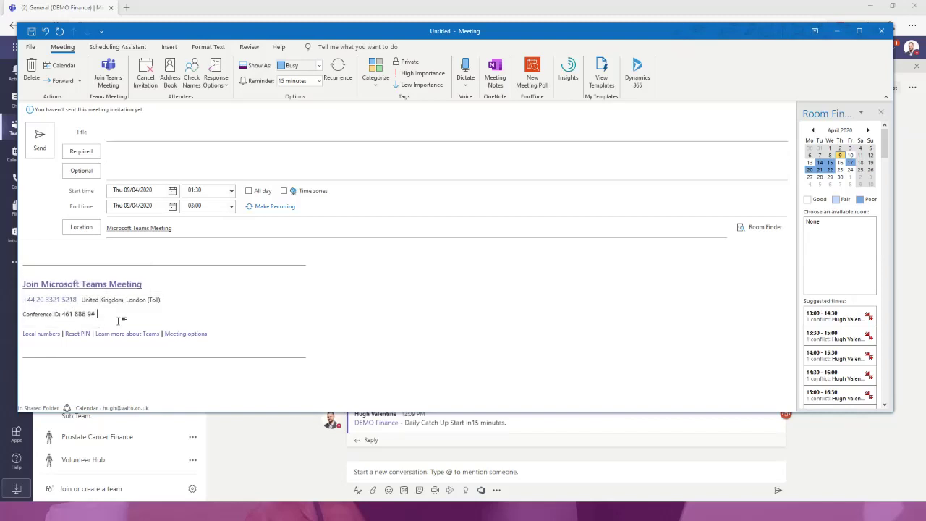
triple_click(121, 320)
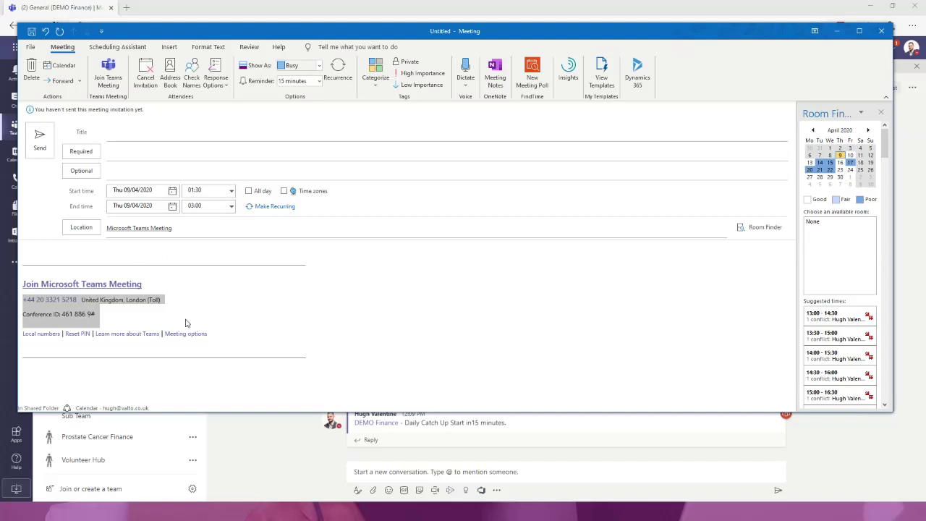
left_click(178, 312)
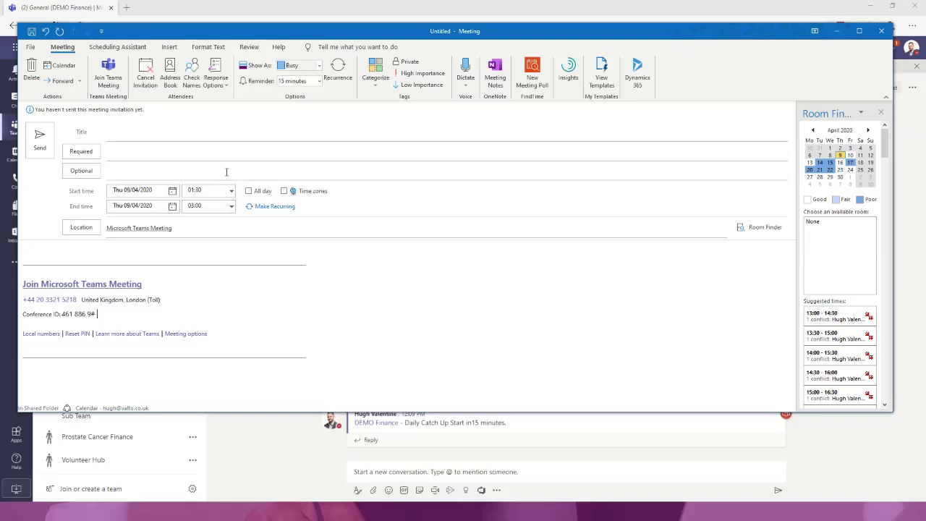
left_click(125, 9)
- Load the Holla Intranet in a new tab, then go to the Customers site's list of customer companies
left_click(125, 9)
type("holl")
key("Down")
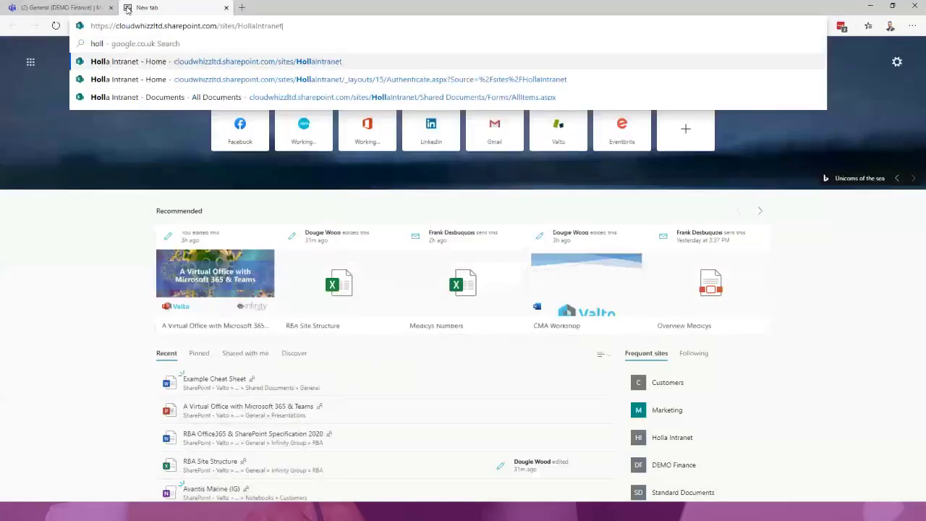
key("Return")
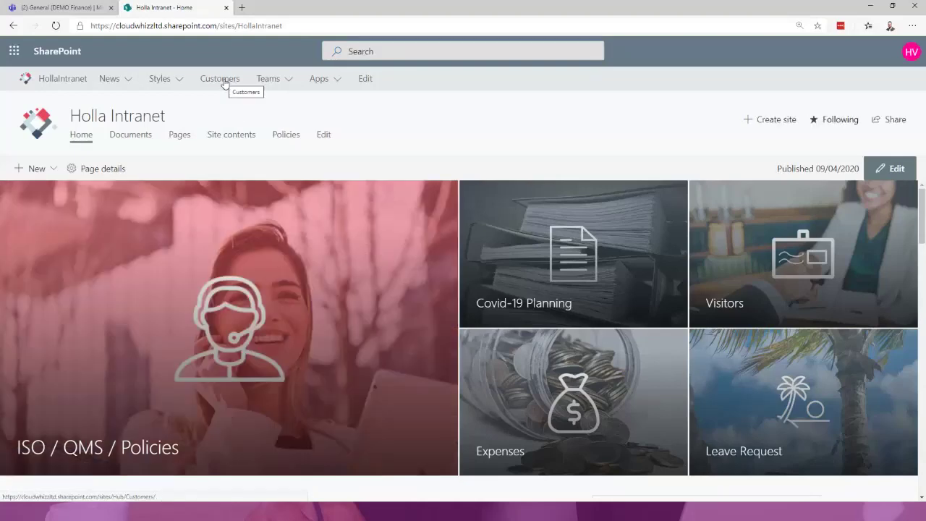
left_click(224, 84)
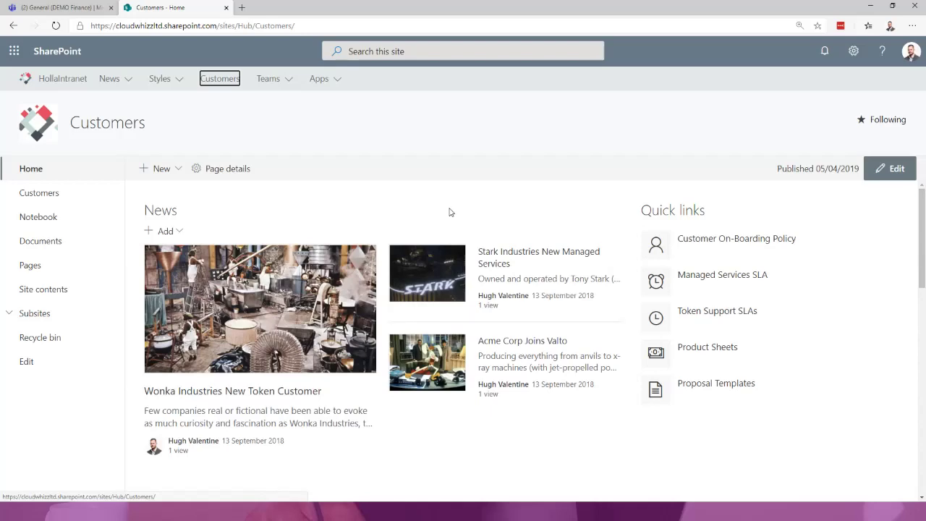
scroll(484, 405, "down", 3)
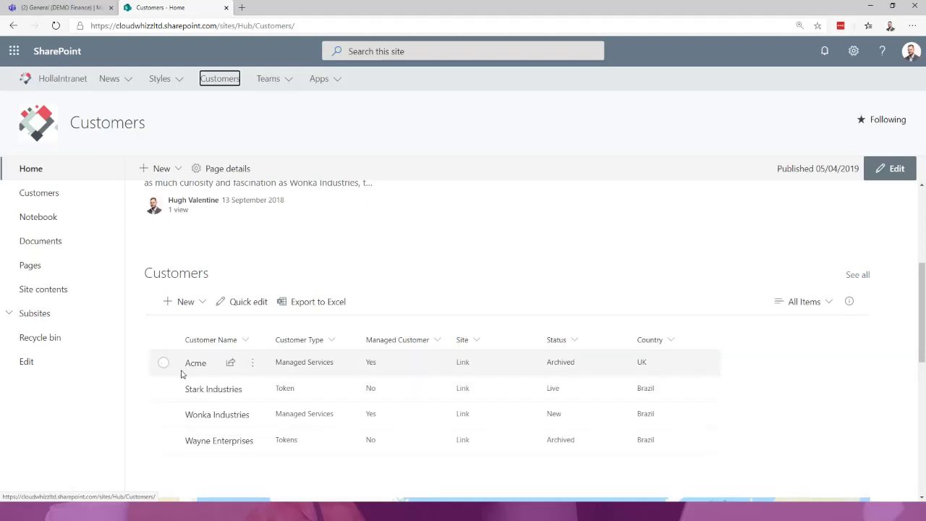
- Open the Acme customer site from its Customers list link in a new tab and browse its home page
left_click(459, 364)
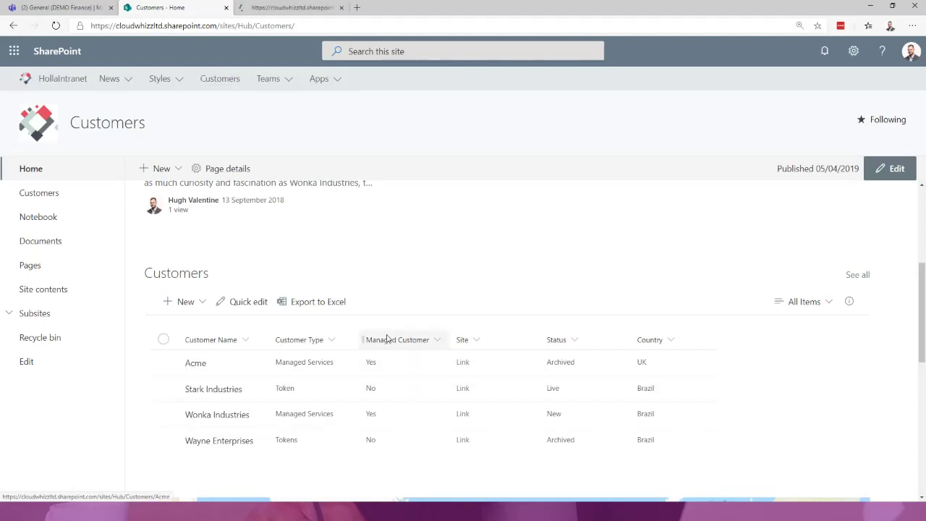
left_click(281, 7)
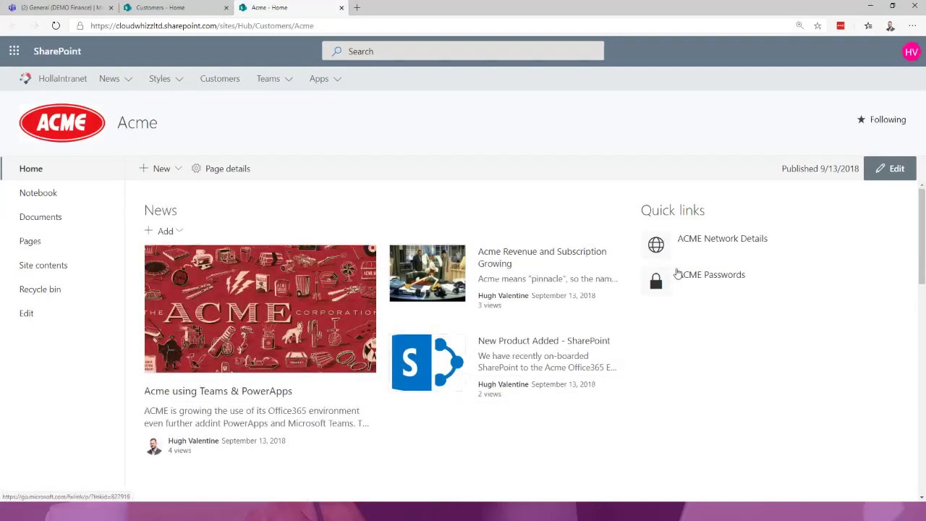
scroll(677, 274, "down", 5)
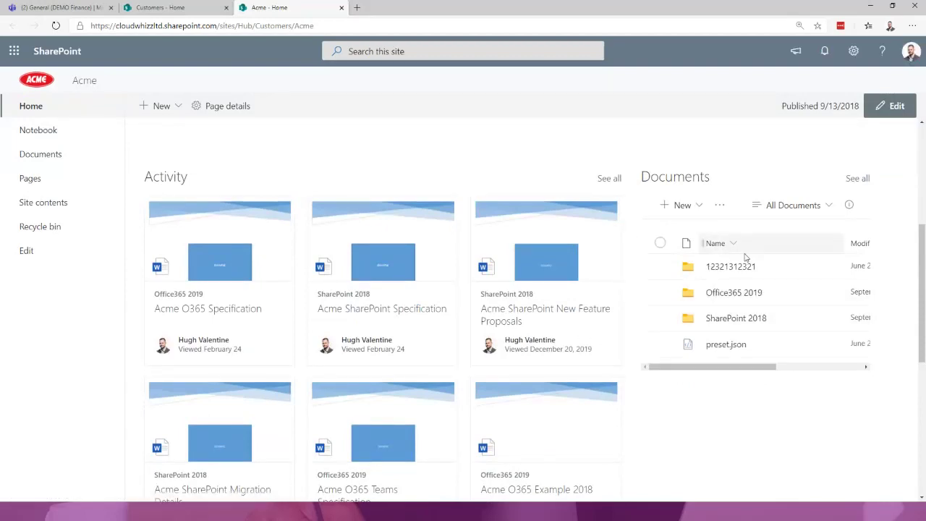
scroll(691, 218, "up", 4)
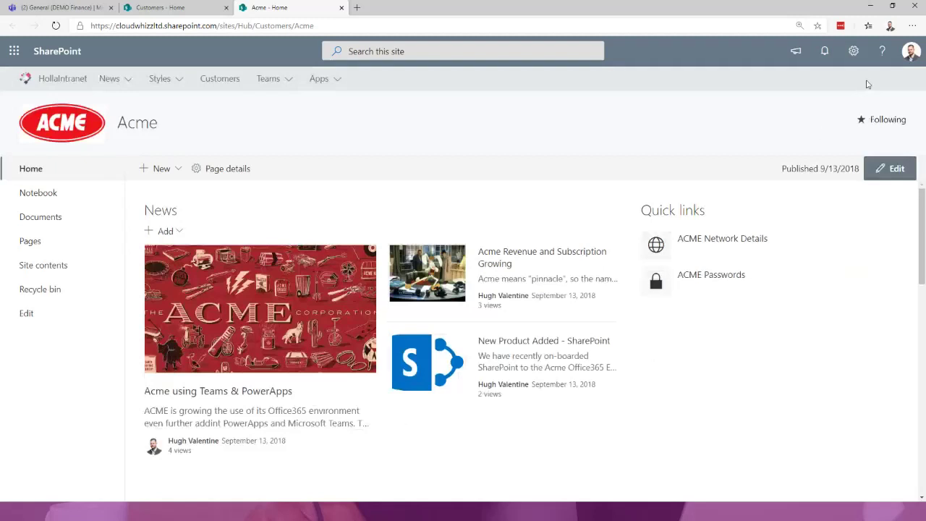
left_click(187, 8)
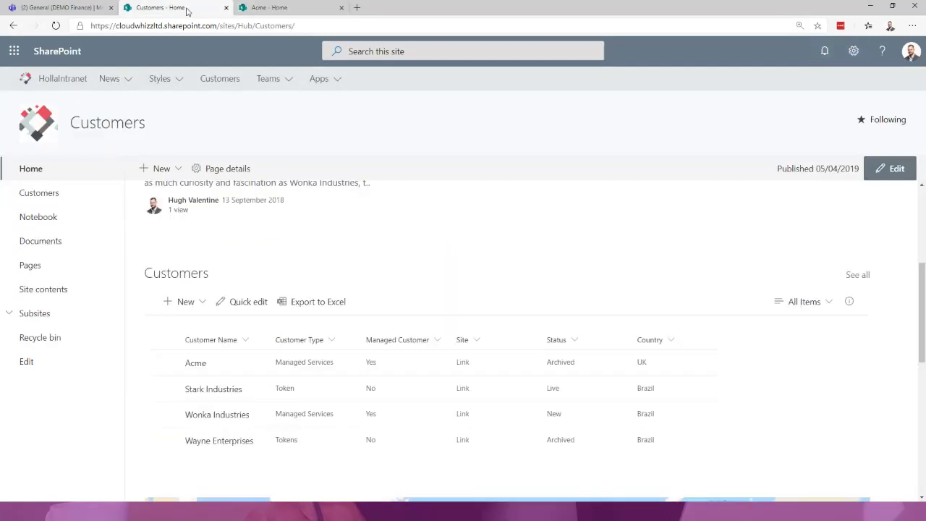
left_click(462, 388)
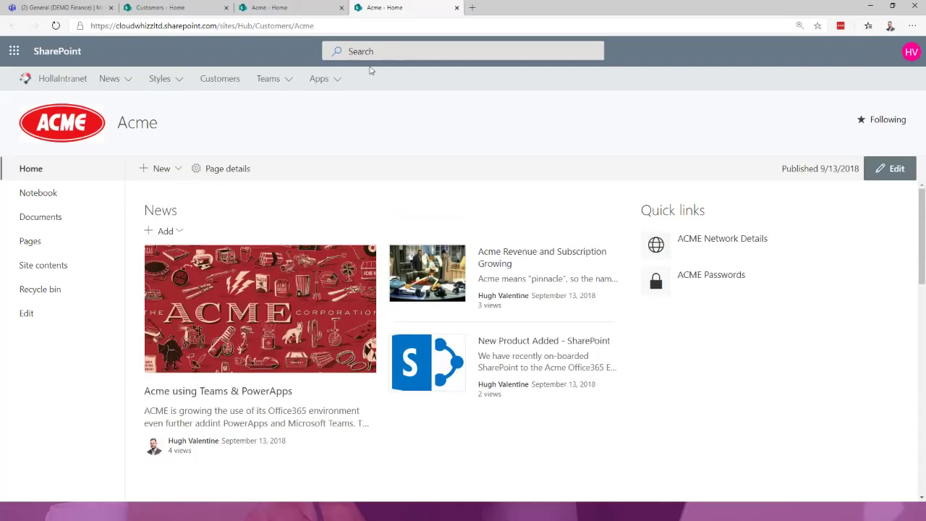
left_click(297, 7)
left_click(854, 50)
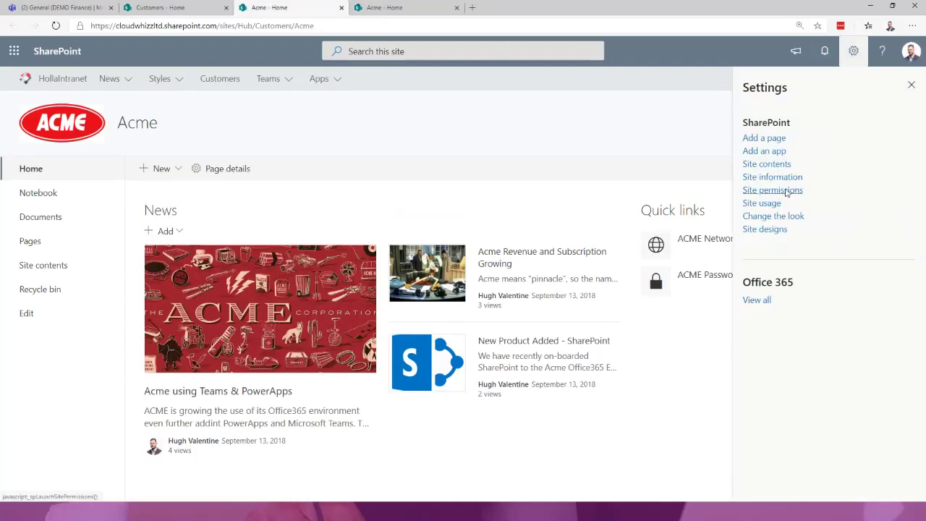
left_click(785, 191)
left_click(778, 112)
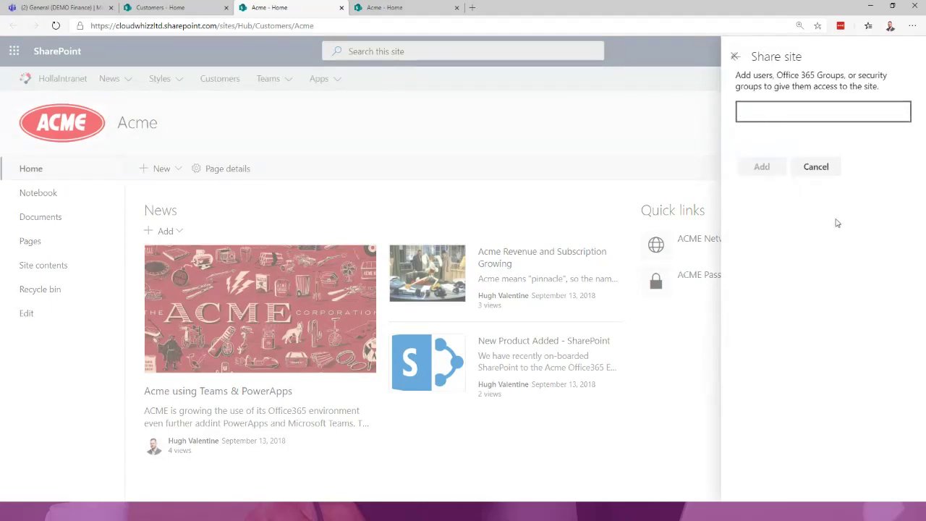
left_click(817, 166)
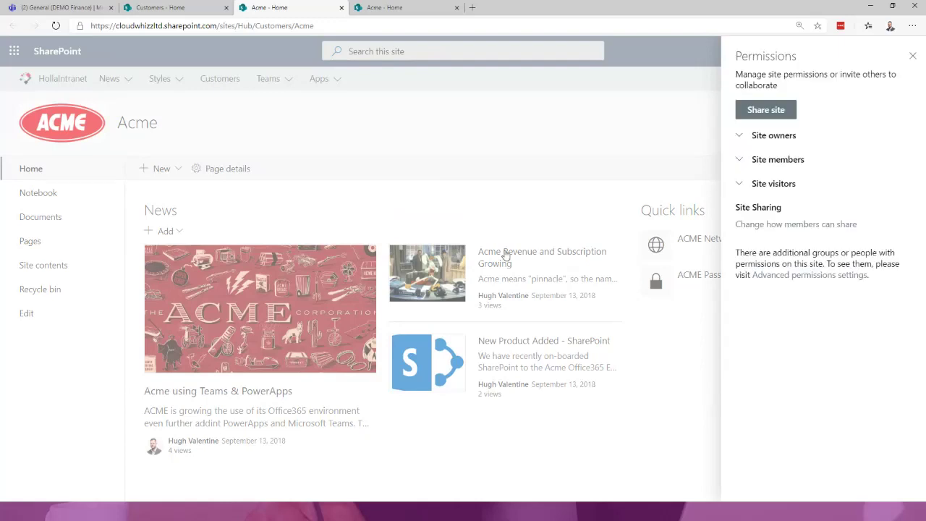
left_click(911, 57)
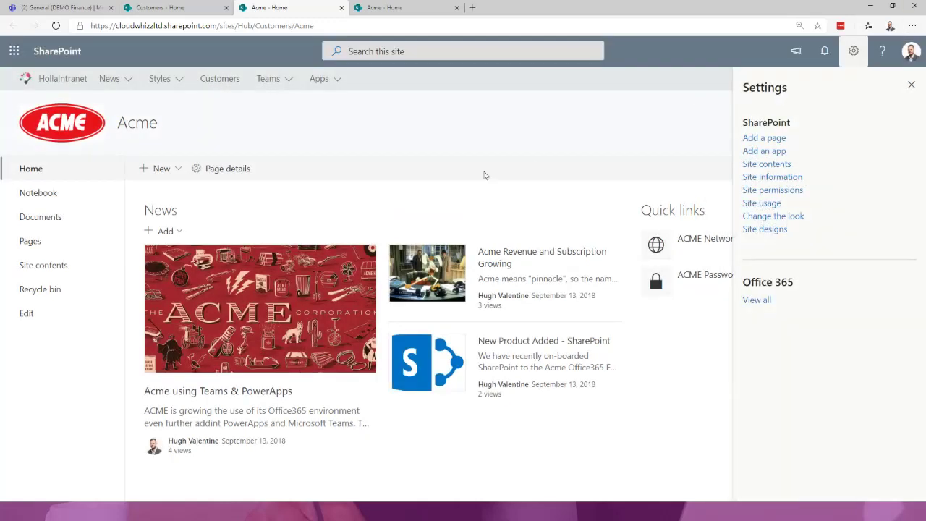
left_click(909, 82)
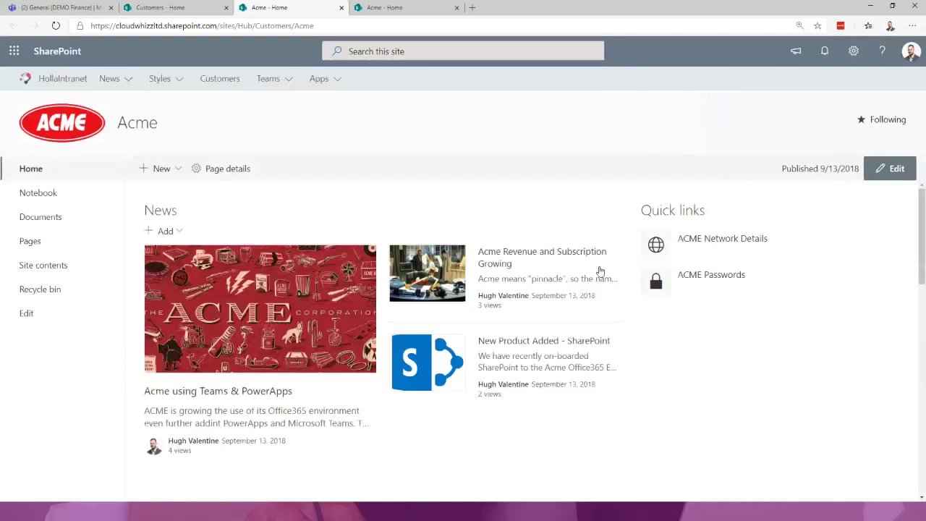
- Close the extra Acme tab with Ctrl+W and open the Documents library via See all
scroll(719, 280, "down", 1)
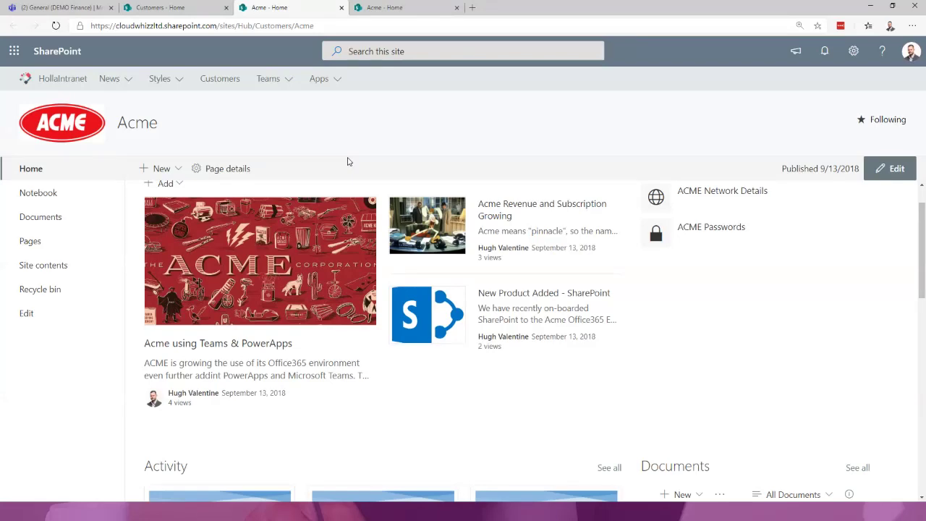
key("ctrl+w")
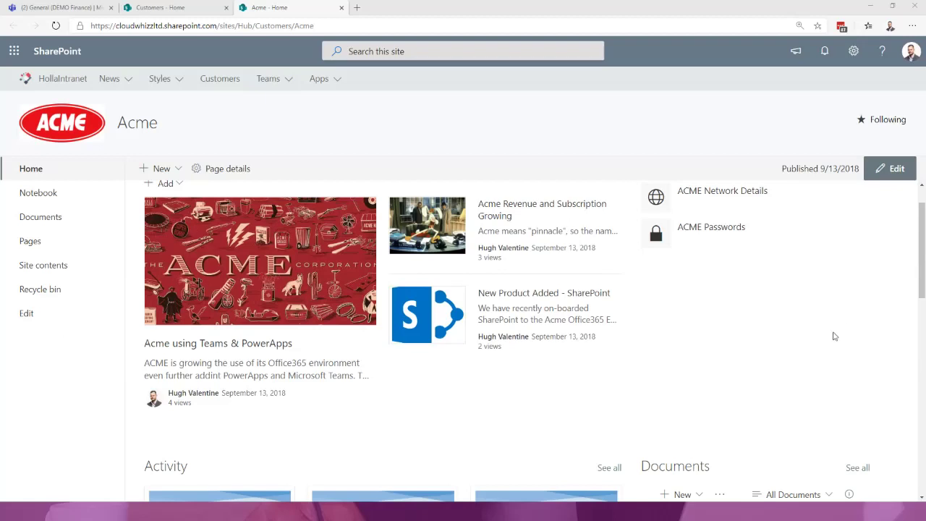
scroll(809, 343, "down", 3)
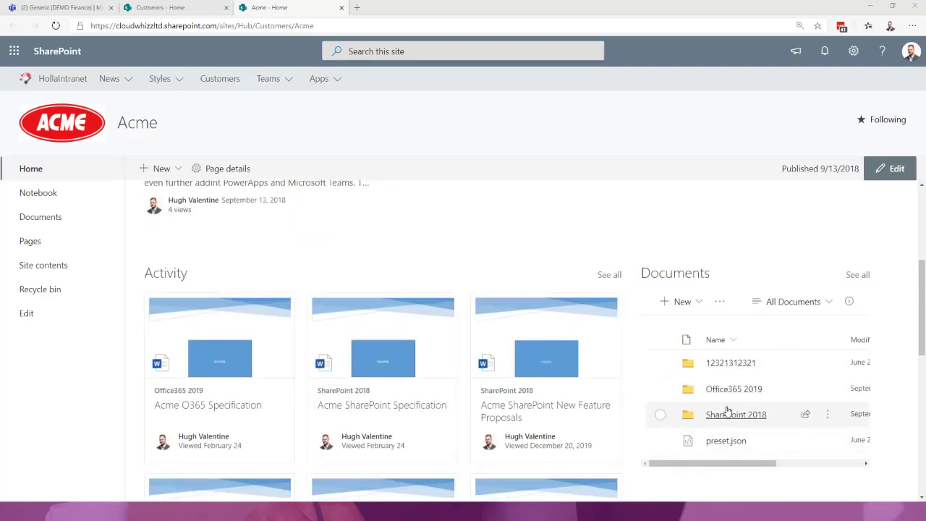
left_click(858, 275)
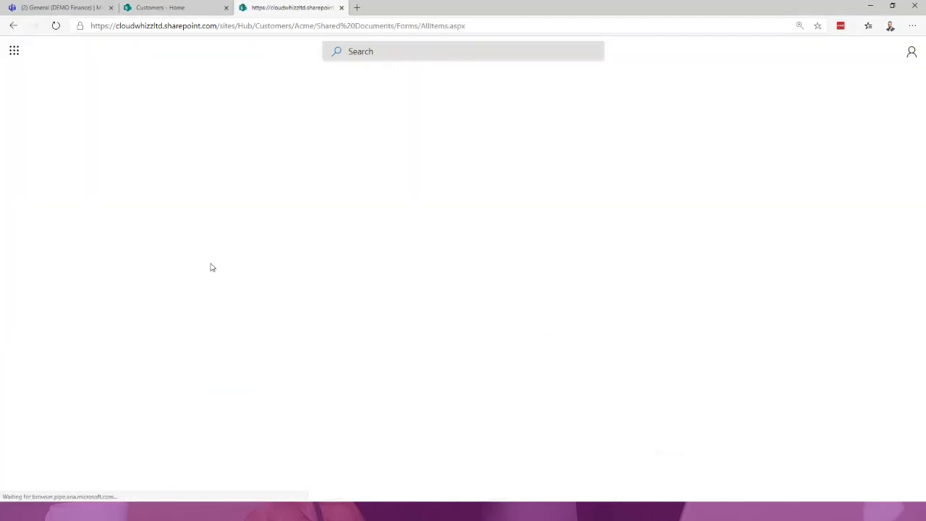
left_click(160, 271)
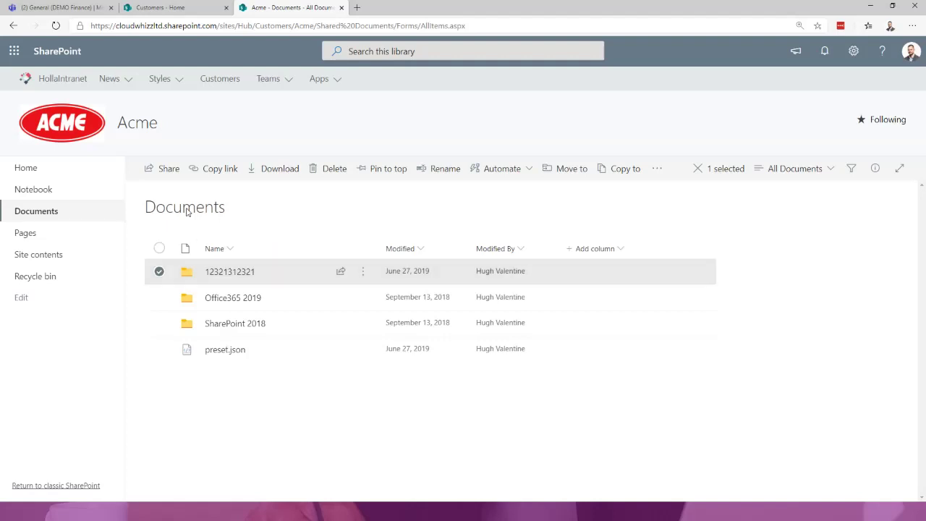
left_click(158, 173)
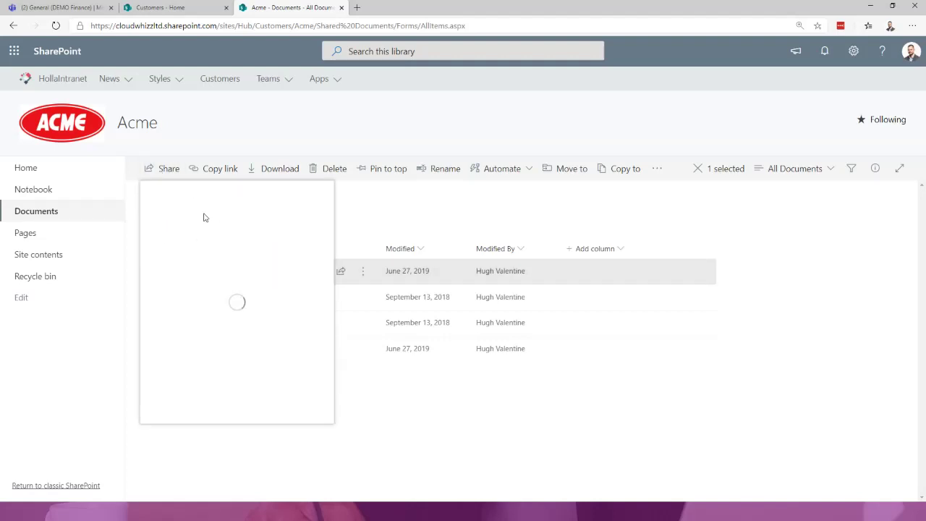
left_click(230, 239)
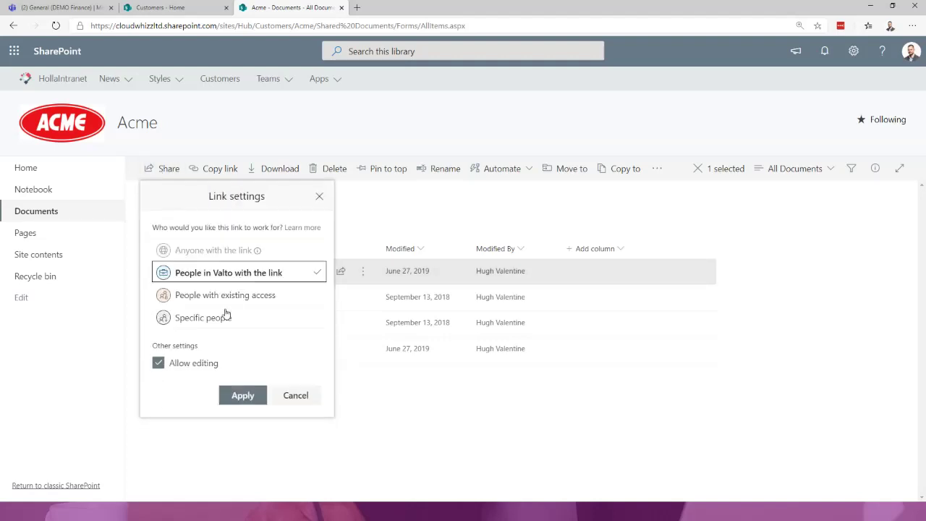
left_click(200, 322)
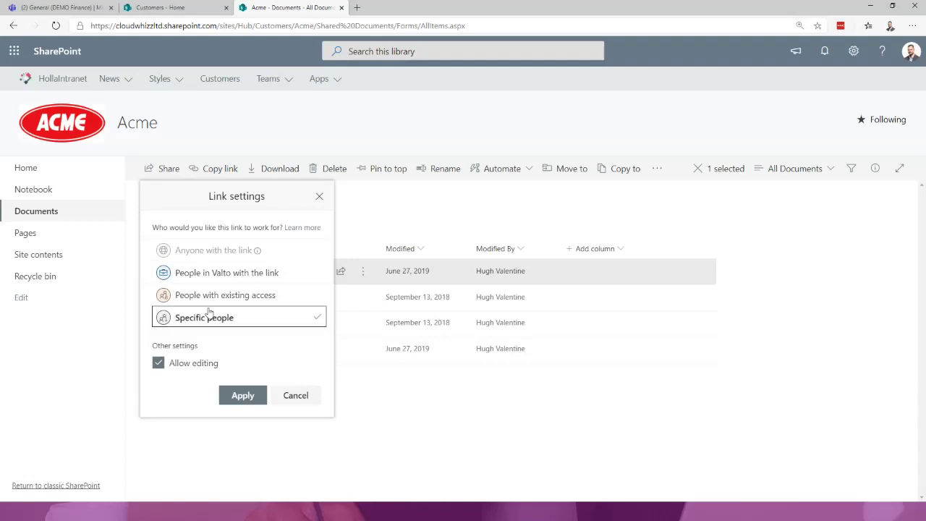
left_click(183, 372)
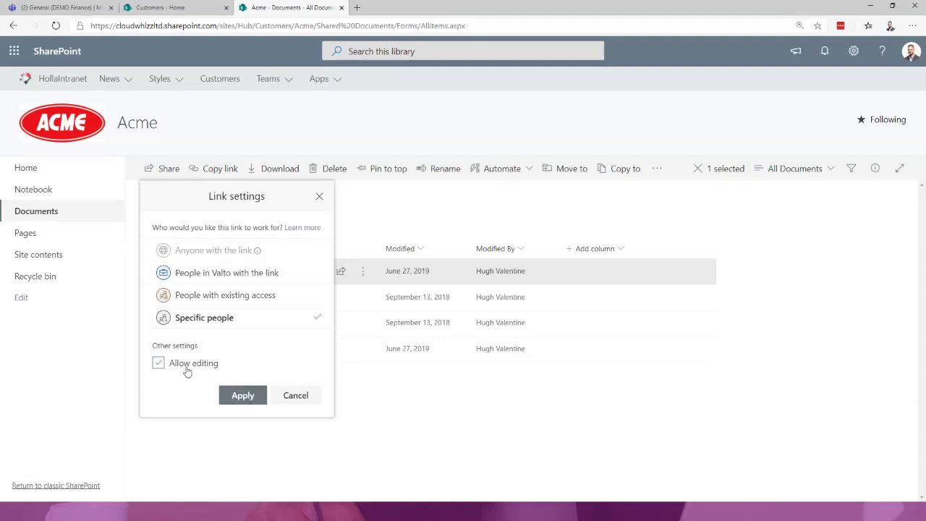
left_click(185, 372)
left_click(243, 395)
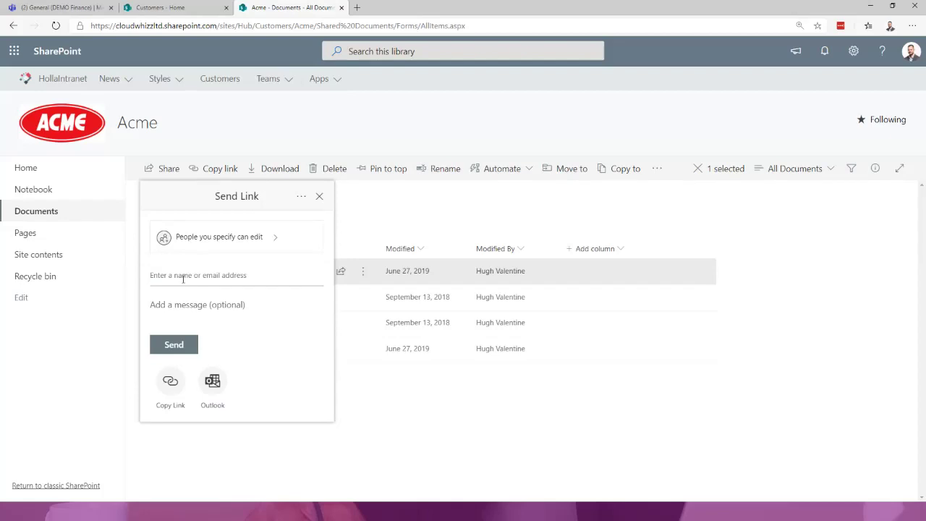
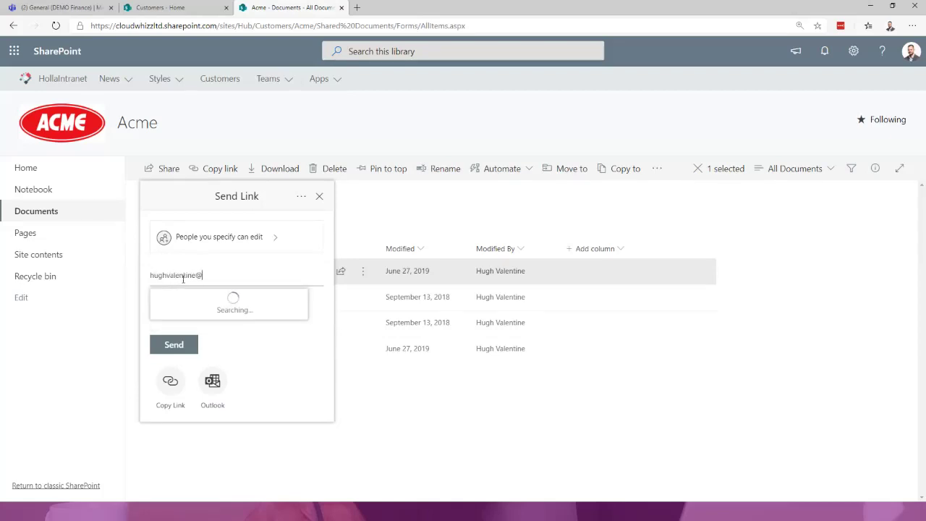
- Add the guest's e-mail address as the recipient and close the sharing panel
left_click(216, 297)
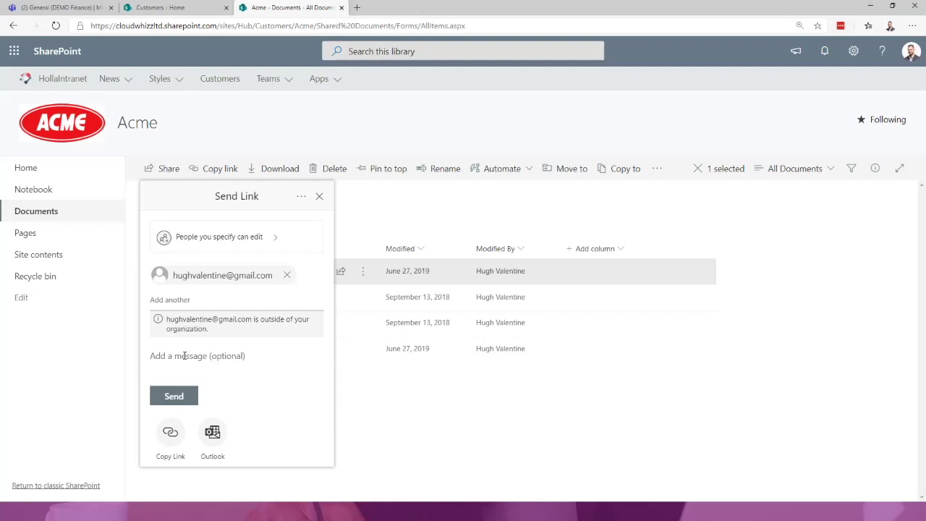
left_click(319, 196)
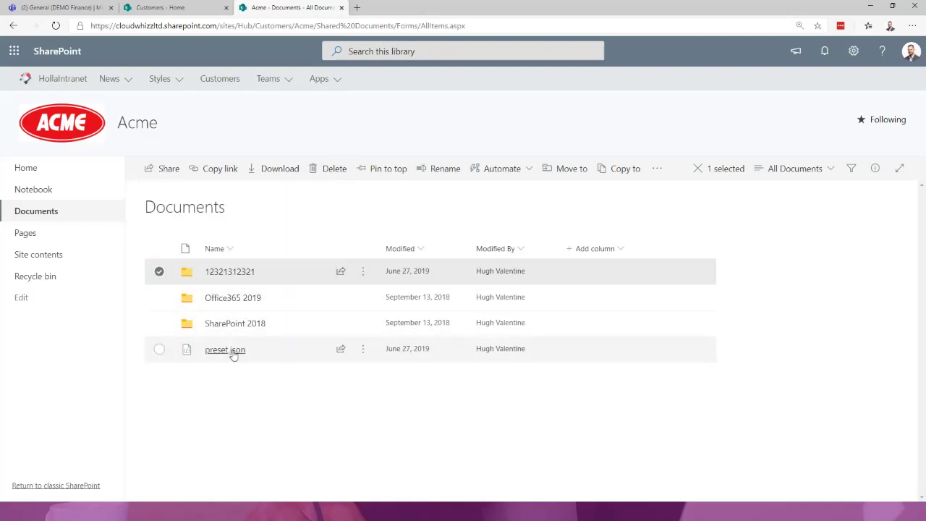
- Cancel sharing preset.json, then maximize the Home - Starter Portal browser window
left_click(321, 351)
left_click(341, 351)
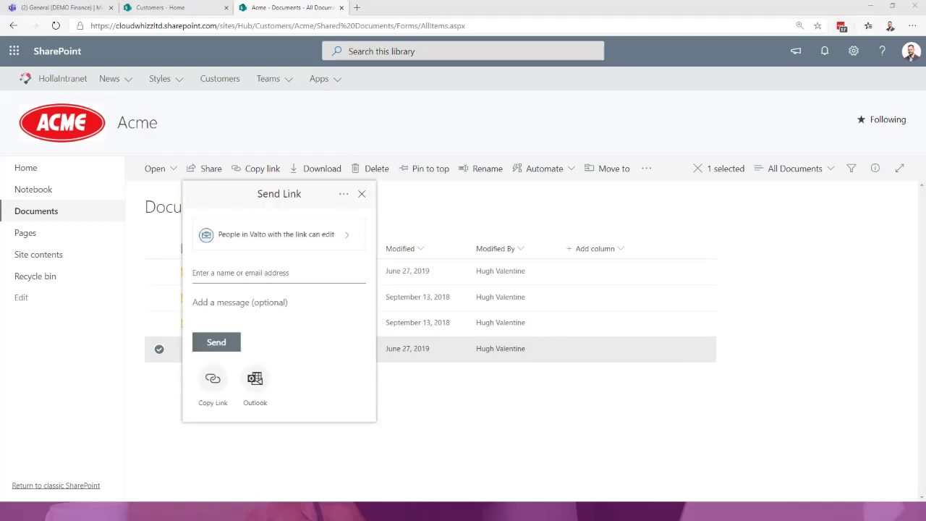
left_click(523, 384)
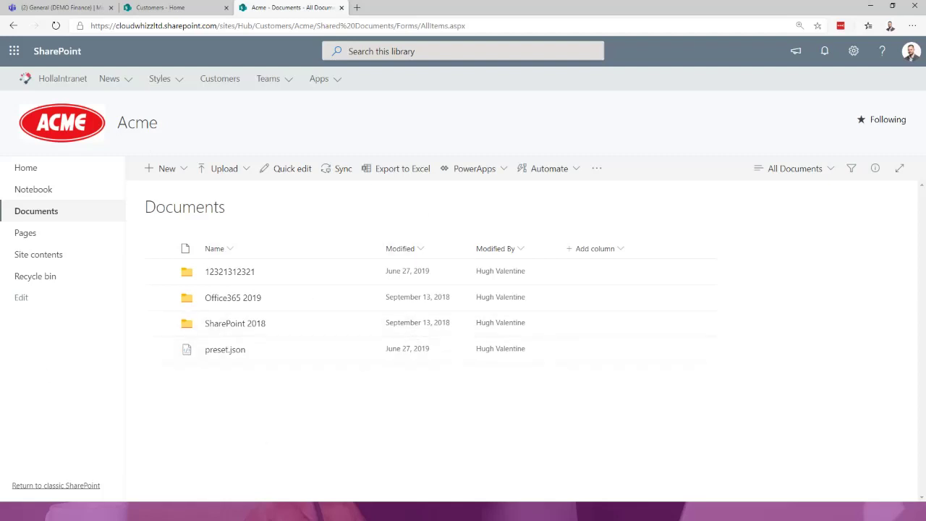
left_click_drag(0, 170, 566, 64)
double_click(566, 64)
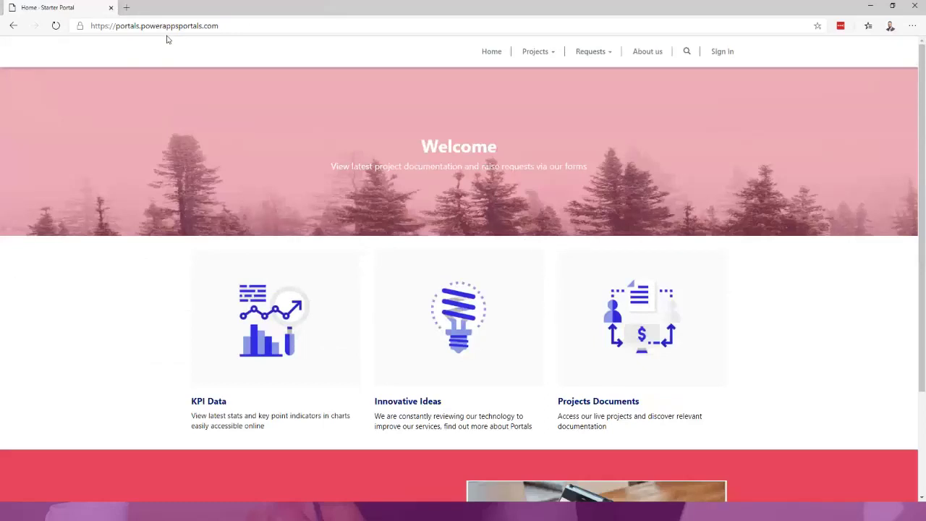
left_click(141, 26)
left_click(277, 26)
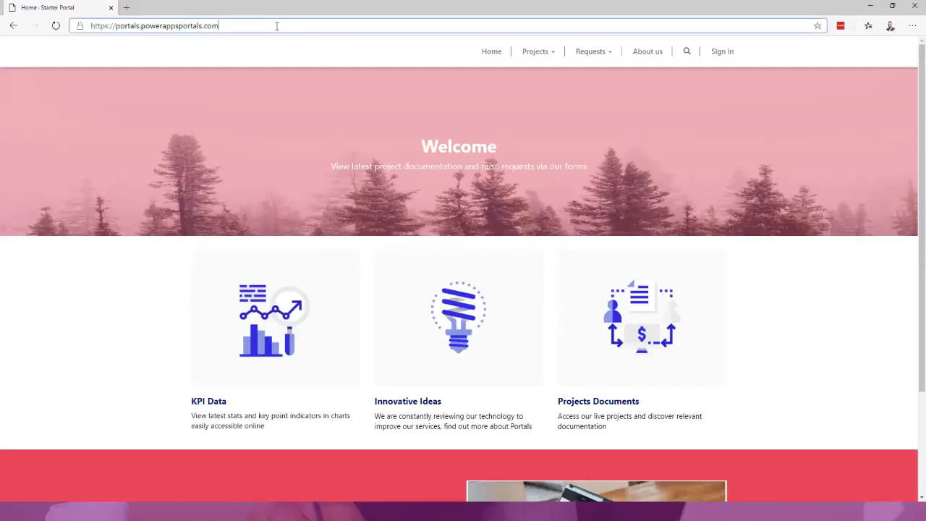
scroll(486, 181, "down", 2)
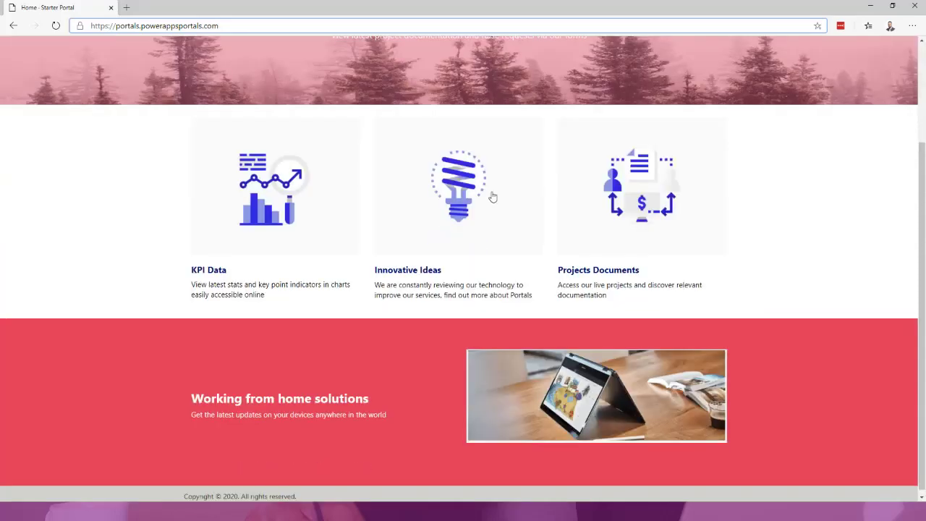
scroll(490, 197, "up", 2)
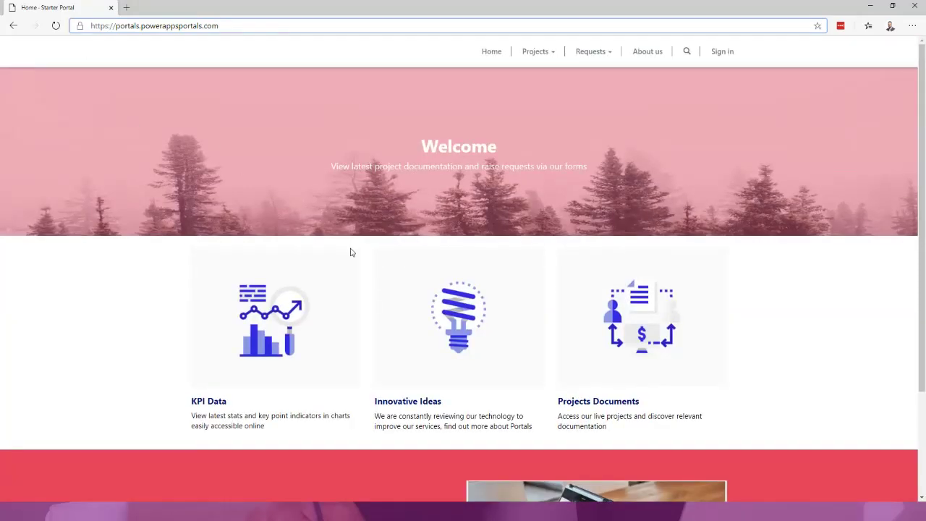
scroll(543, 390, "down", 2)
scroll(543, 391, "down", 1)
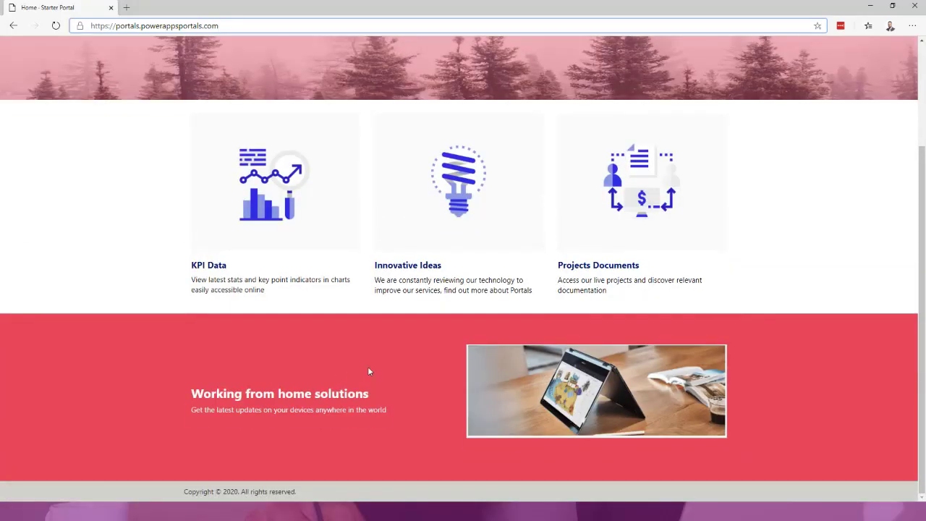
scroll(346, 352, "up", 4)
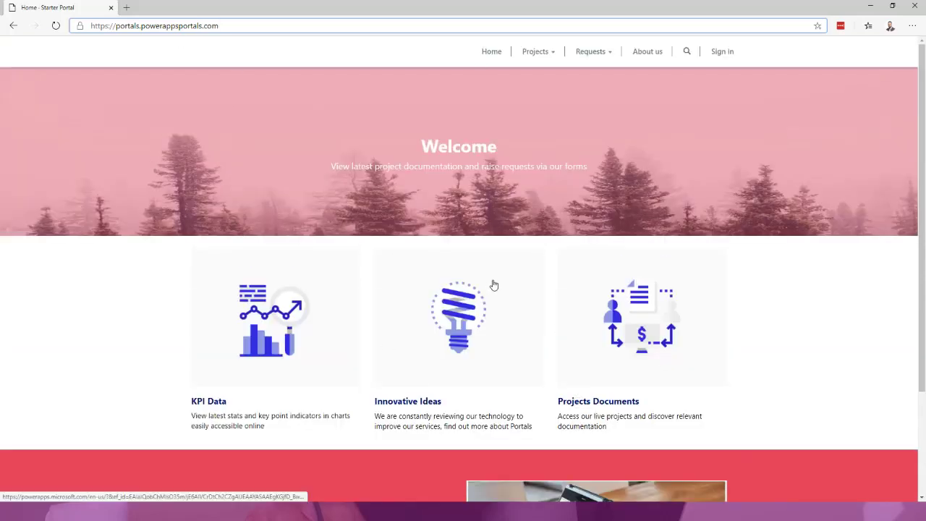
scroll(630, 389, "down", 1)
scroll(596, 372, "up", 1)
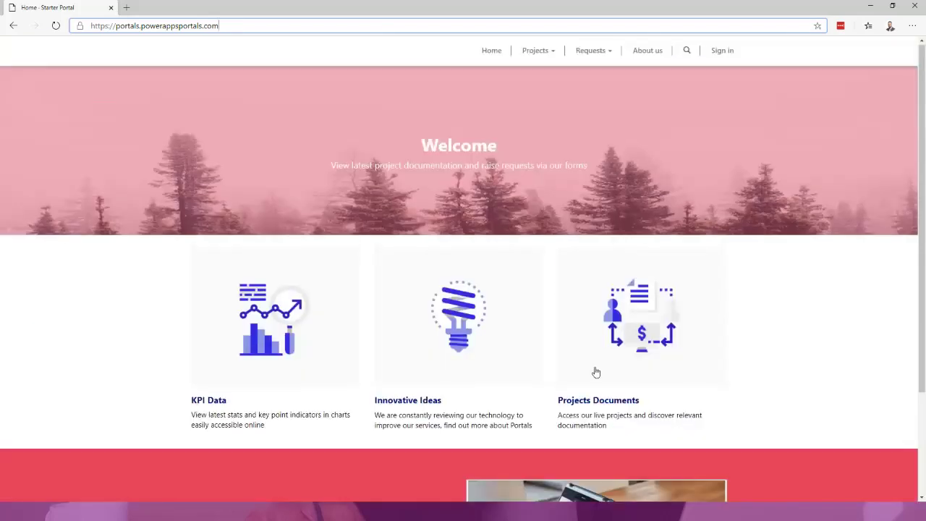
left_click(583, 52)
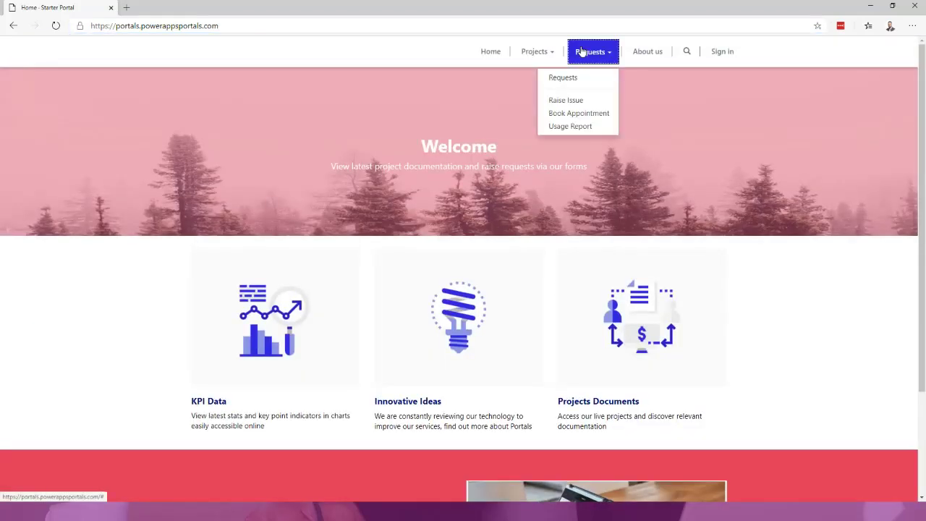
left_click(578, 98)
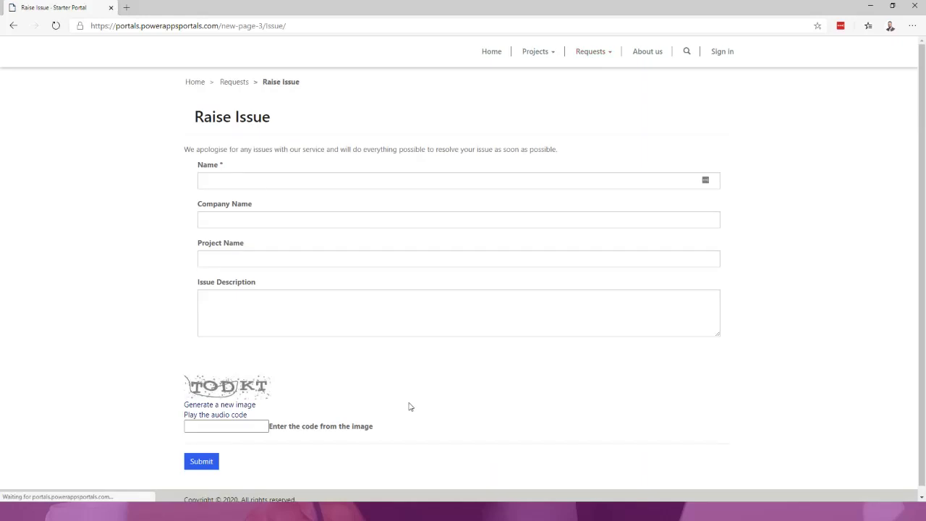
left_click(610, 56)
left_click(602, 112)
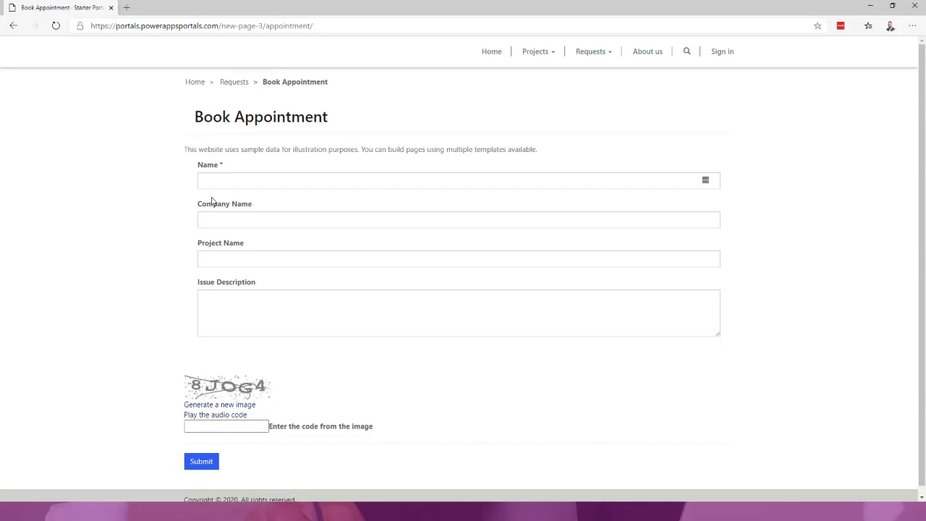
left_click(719, 57)
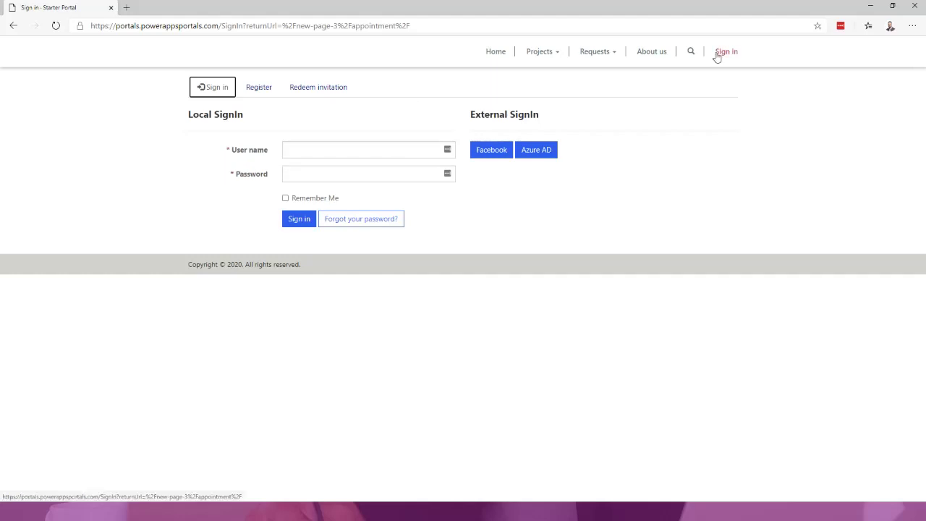
left_click(491, 55)
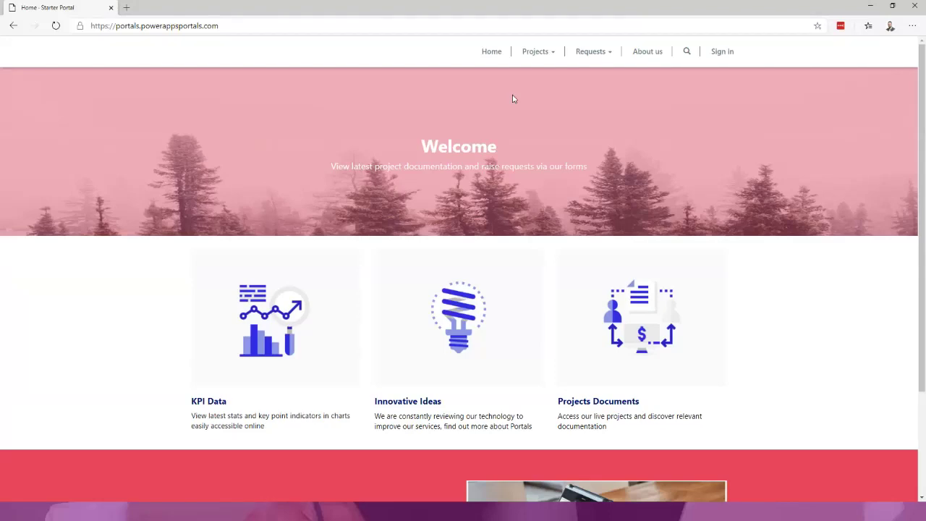
scroll(652, 217, "down", 3)
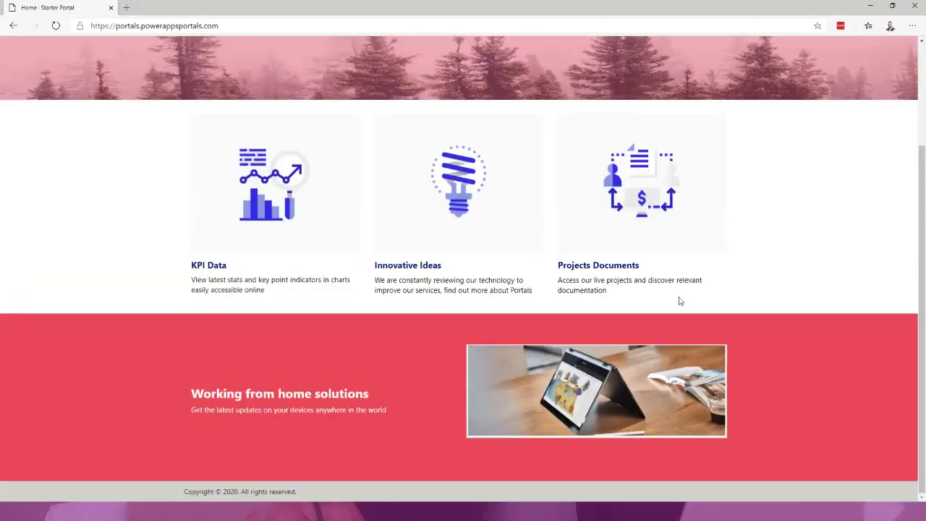
scroll(637, 289, "up", 3)
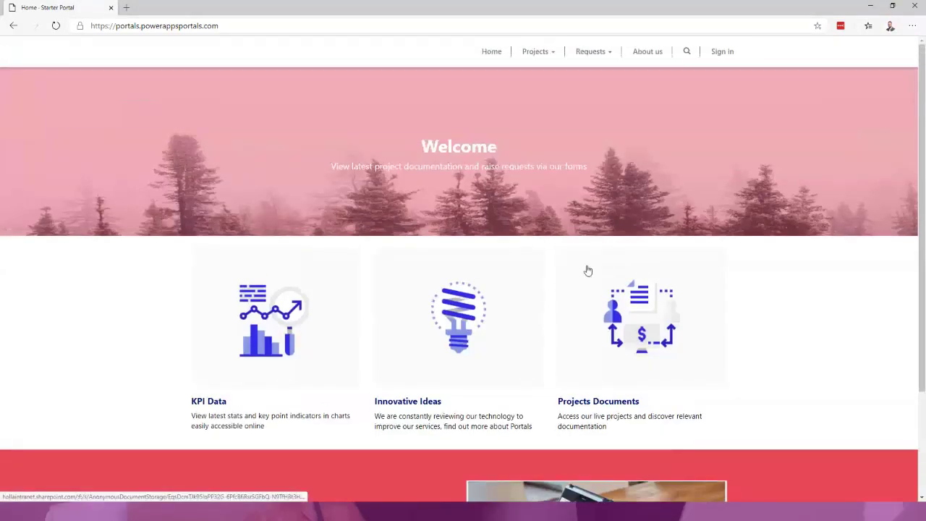
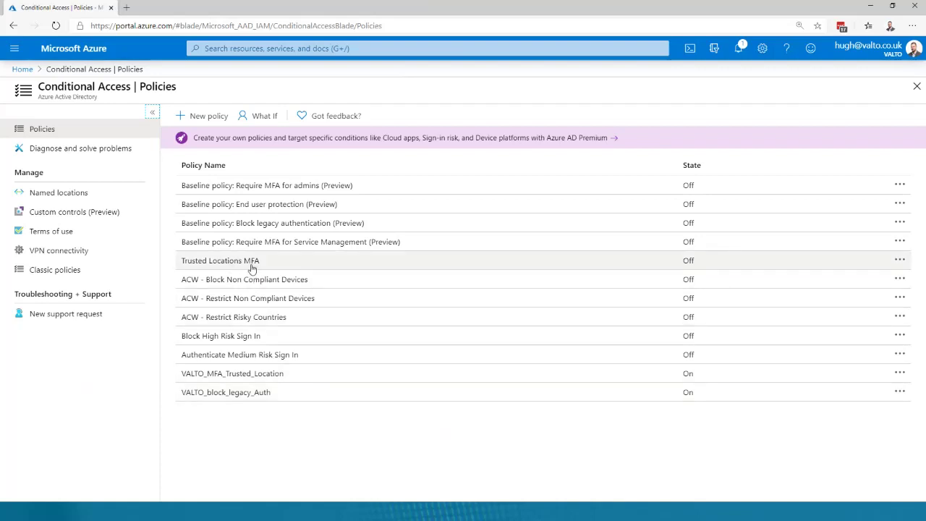
left_click(252, 269)
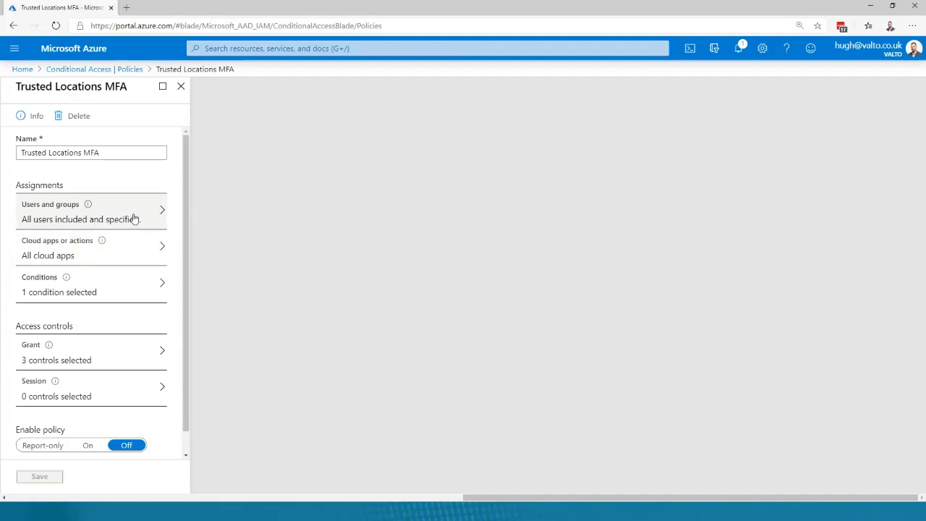
left_click(116, 153)
double_click(89, 152)
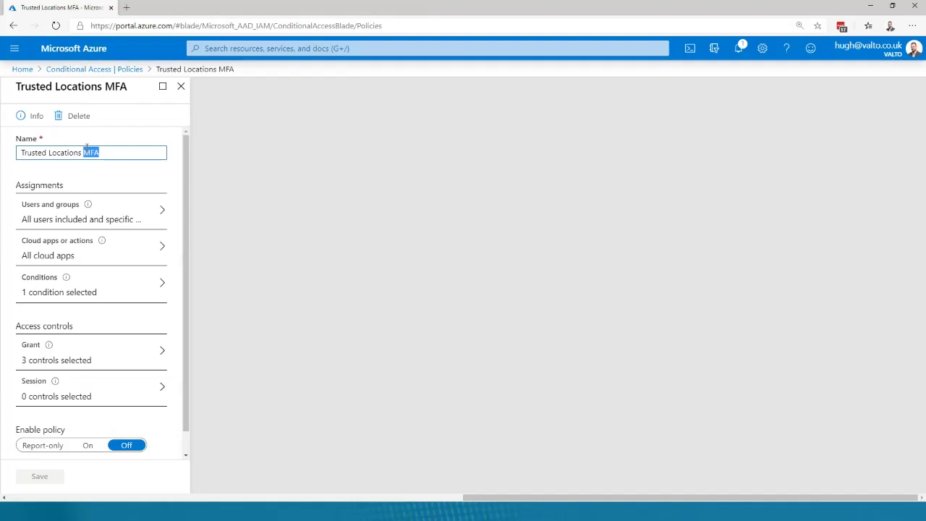
left_click(95, 285)
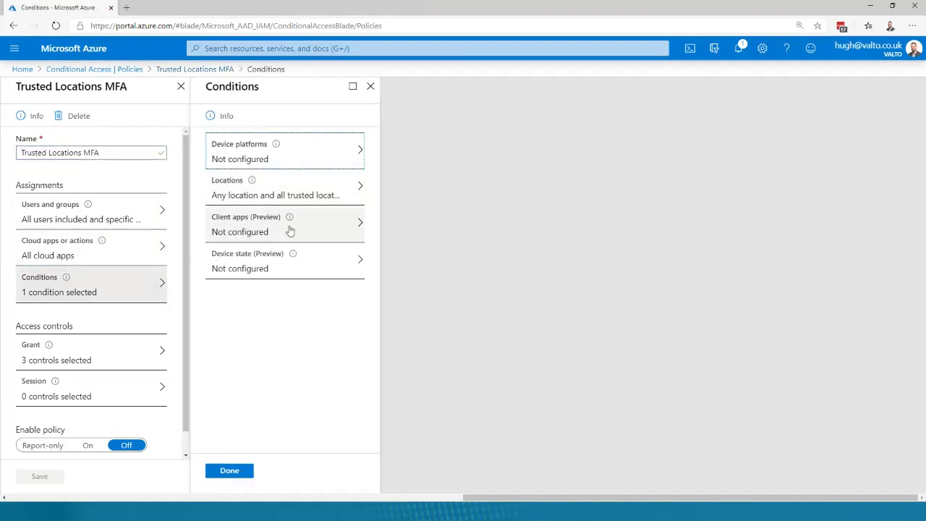
left_click(310, 191)
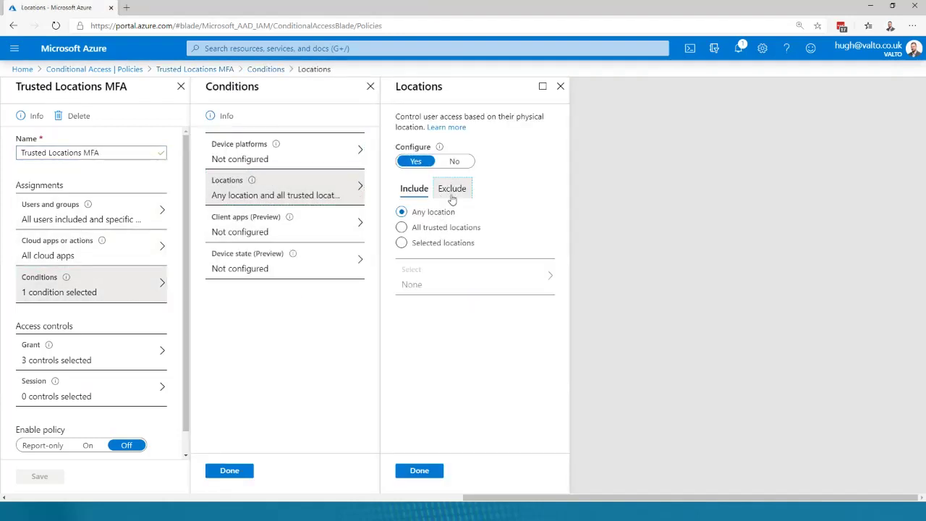
left_click(452, 198)
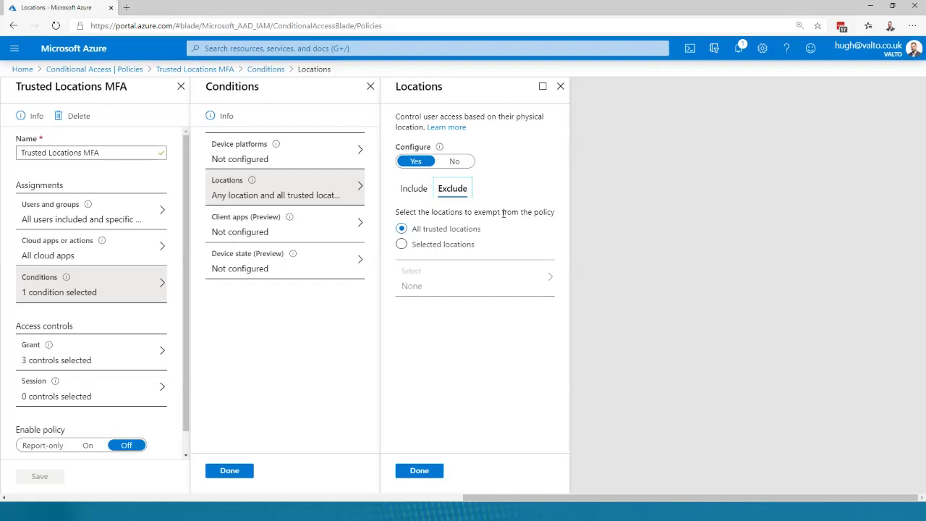
left_click_drag(424, 229, 512, 223)
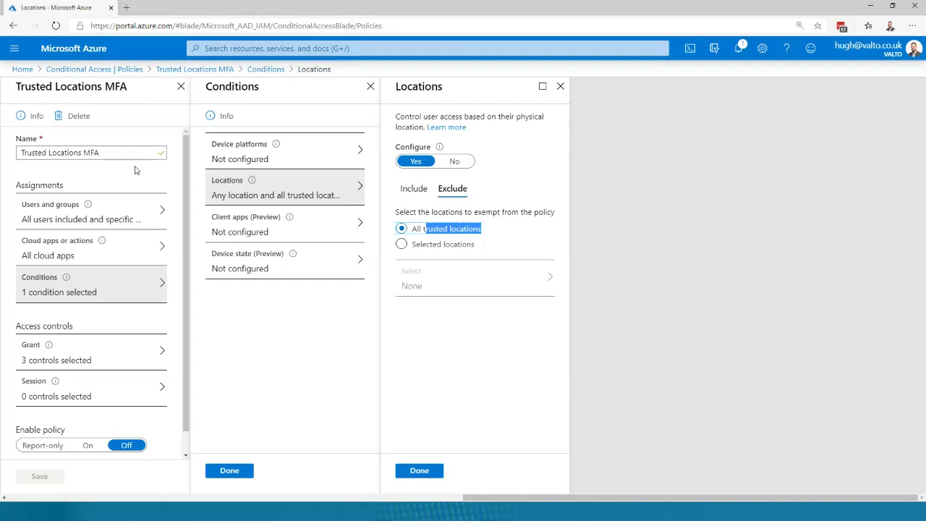
left_click(290, 262)
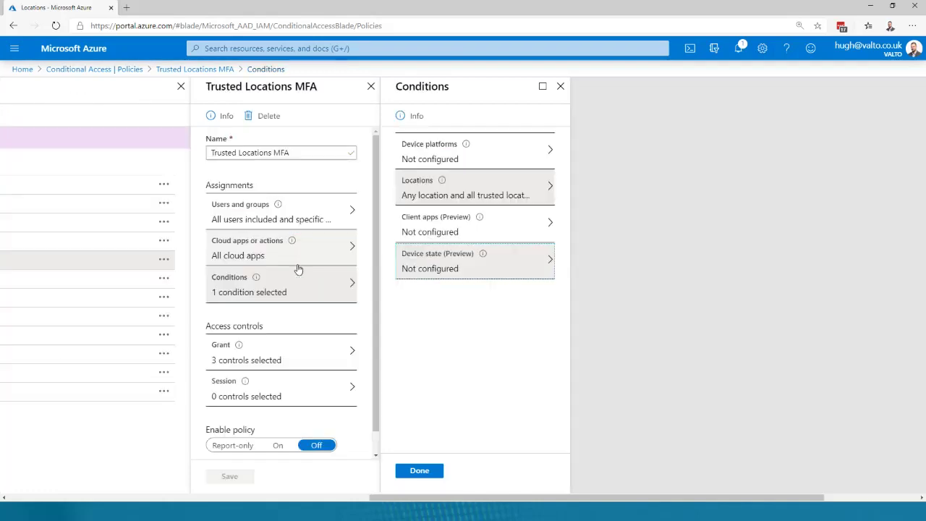
left_click(917, 71)
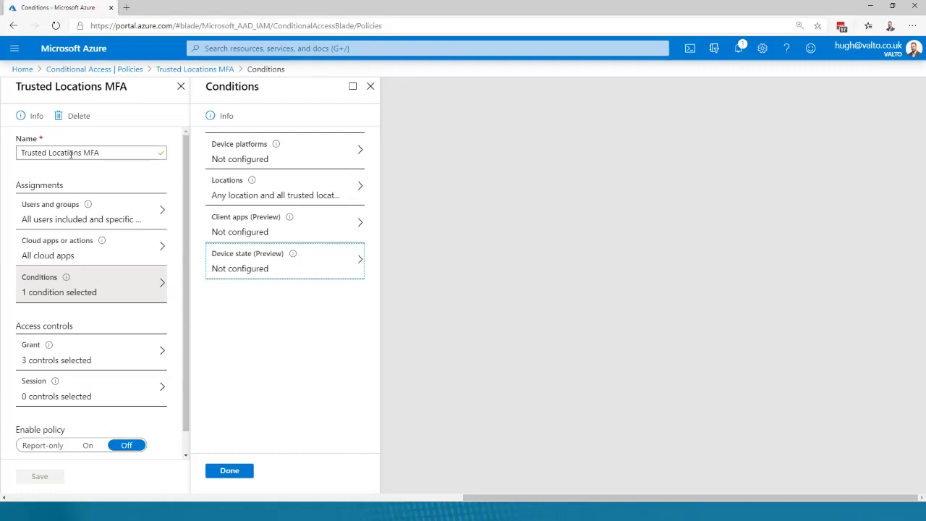
left_click(181, 86)
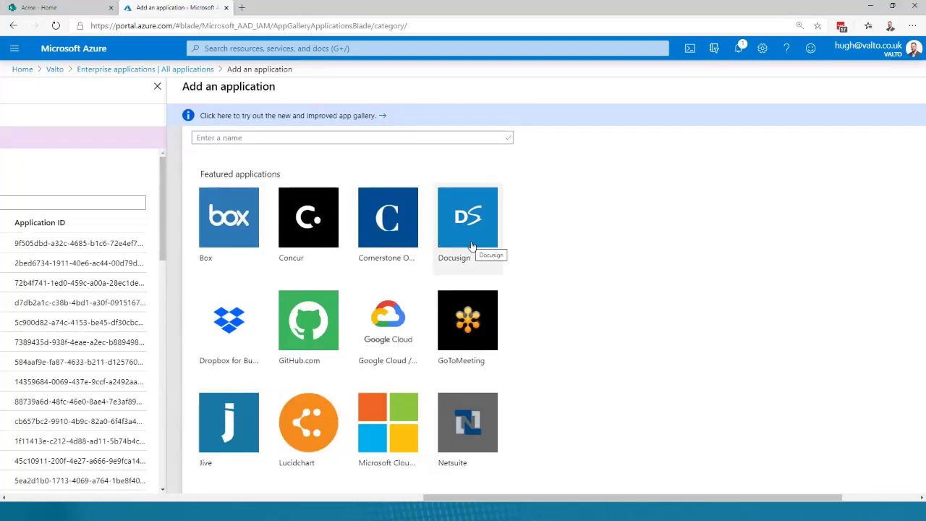
- Open a new private browsing window from the Add an application gallery
left_click_drag(512, 499, 821, 470)
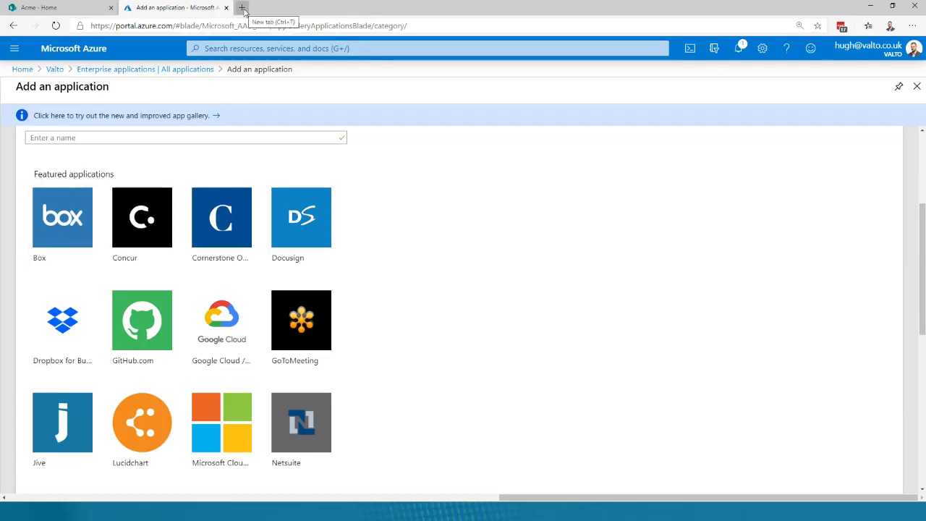
key("ctrl+shift+n")
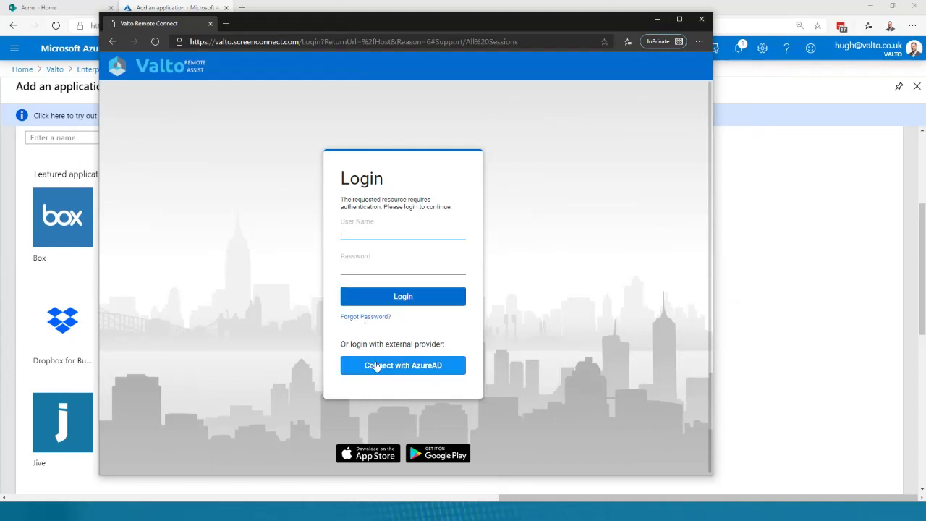
- Start the Azure AD sign-in for Valto Remote Connect and drag the sign-in window mostly off screen
left_click(417, 373)
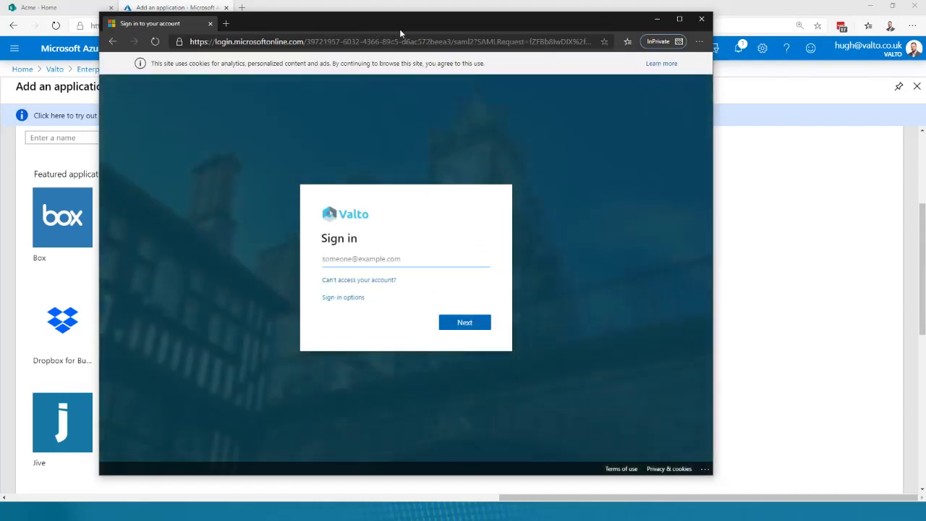
left_click_drag(405, 25, 0, 507)
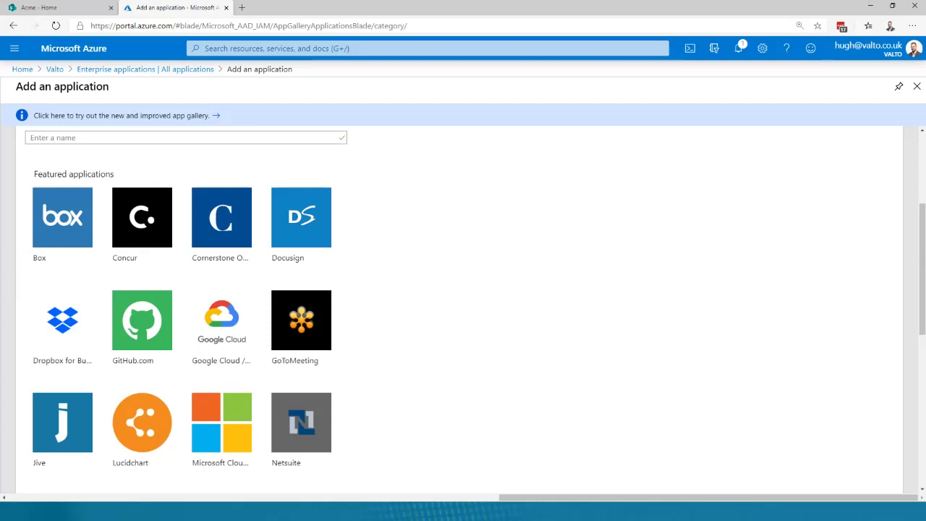
- Search Azure services for 'intune' and open Microsoft Intune
left_click(242, 8)
key("ctrl+w")
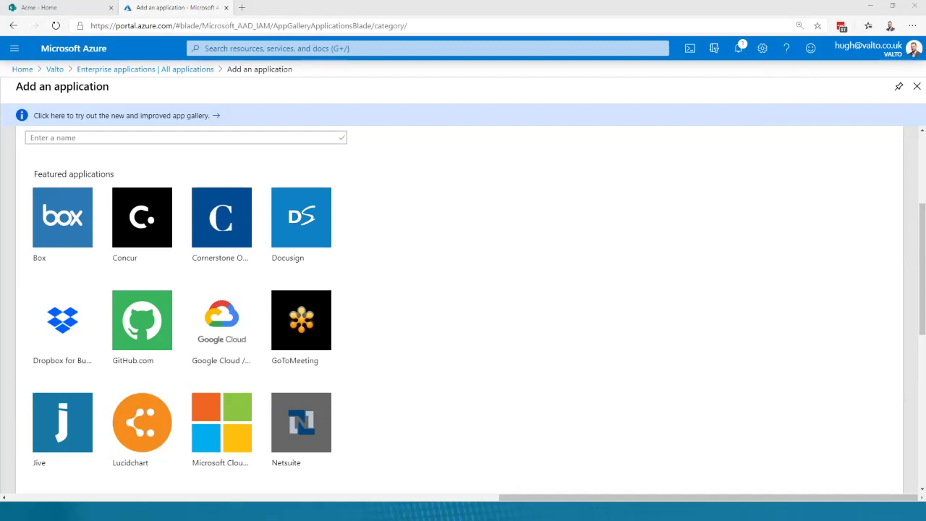
left_click(233, 48)
type("intune")
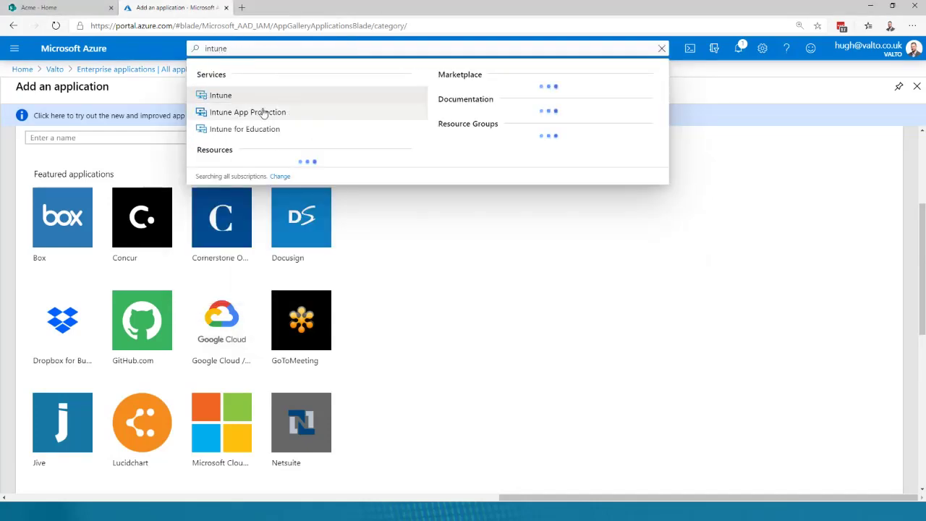
left_click(232, 96)
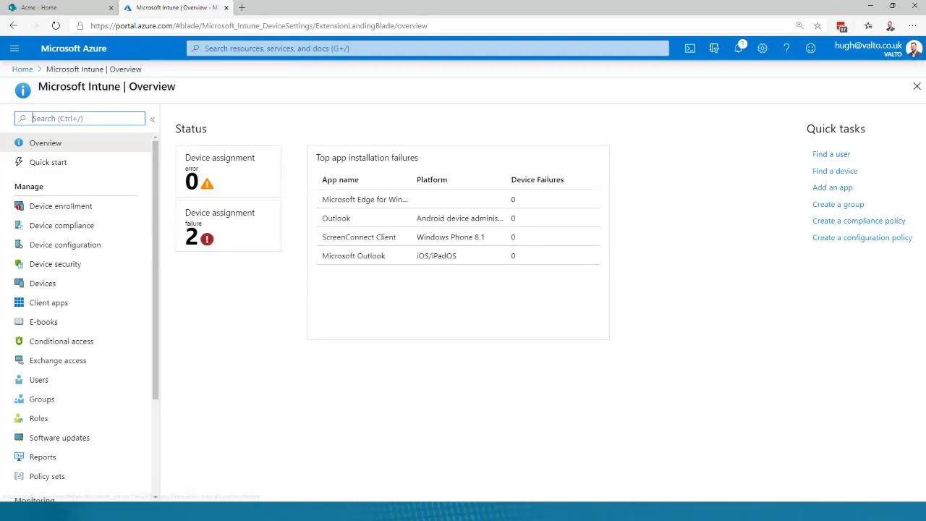
- Open Device enrollment's Windows enrollment options and scroll to the Windows Autopilot section
left_click(75, 207)
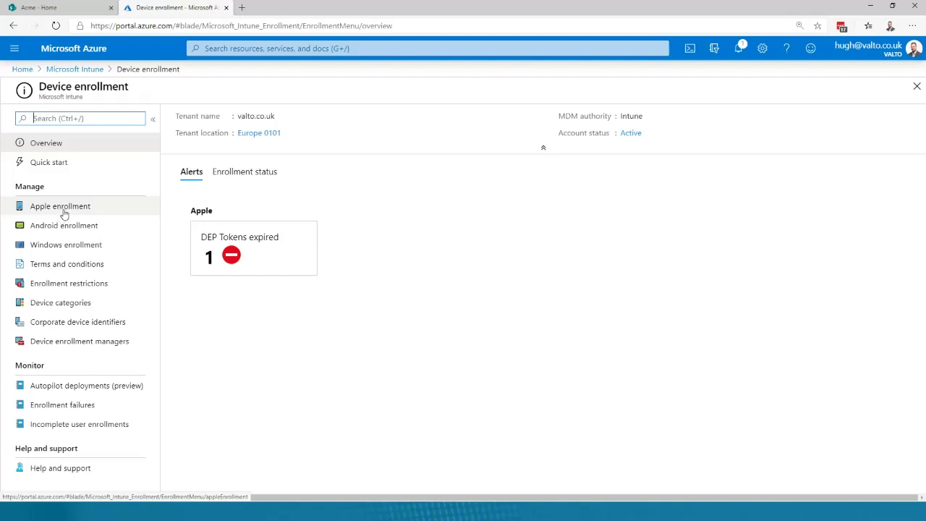
left_click(82, 247)
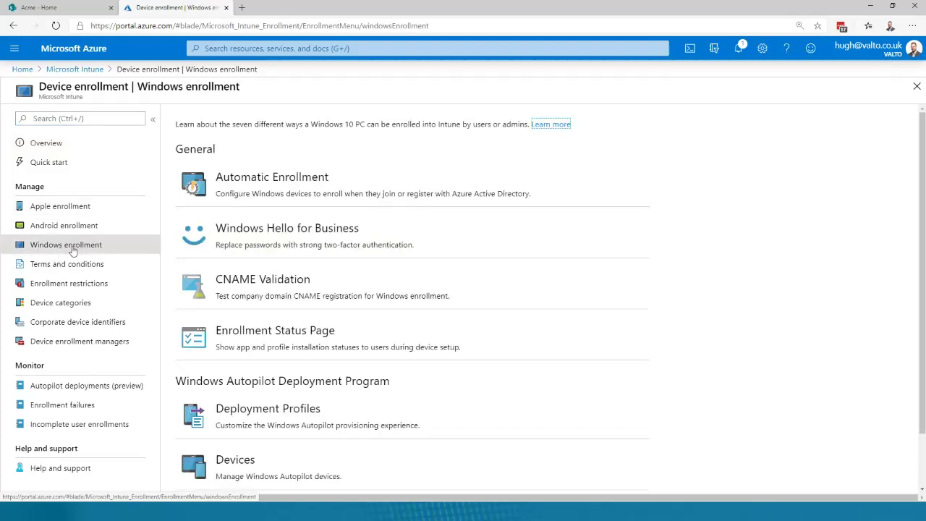
scroll(262, 262, "down", 2)
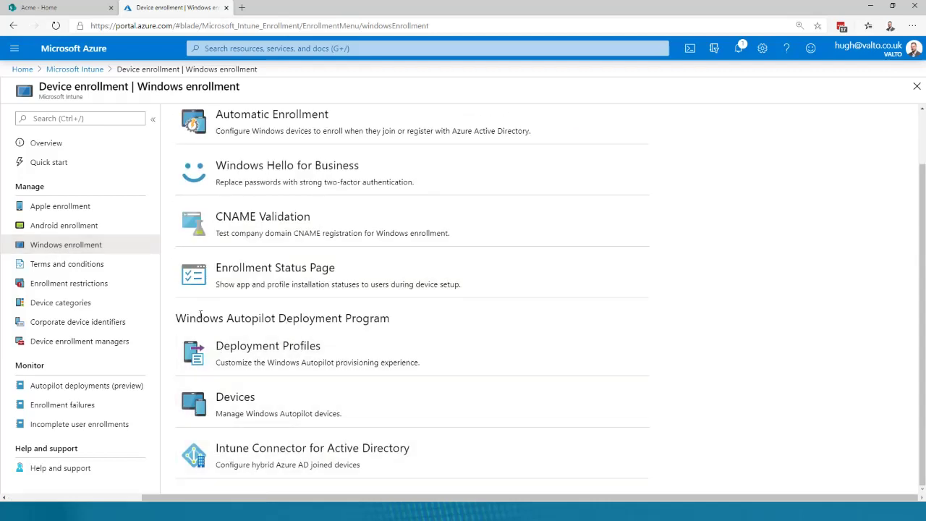
left_click_drag(201, 318, 185, 319)
left_click(275, 319)
left_click(187, 316)
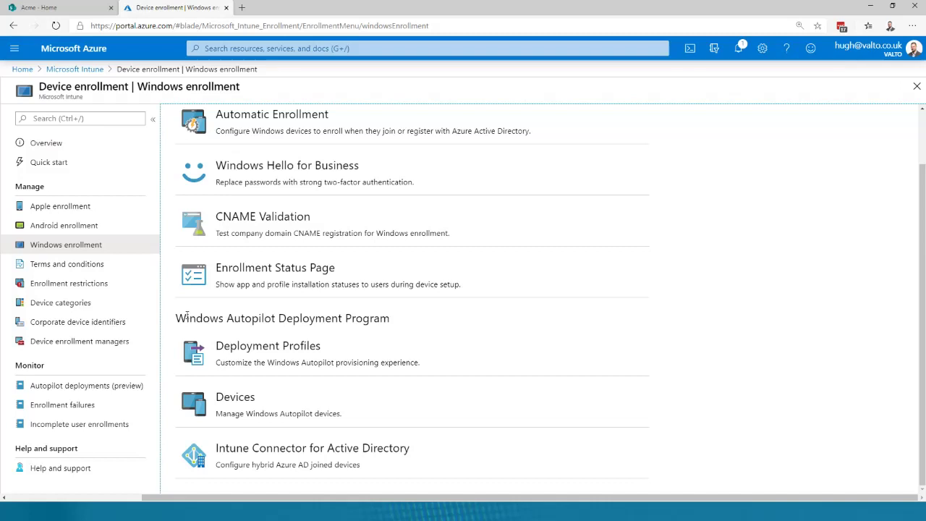
- Highlight the Windows Autopilot heading, then return to the Microsoft Intune overview
left_click_drag(269, 323, 177, 320)
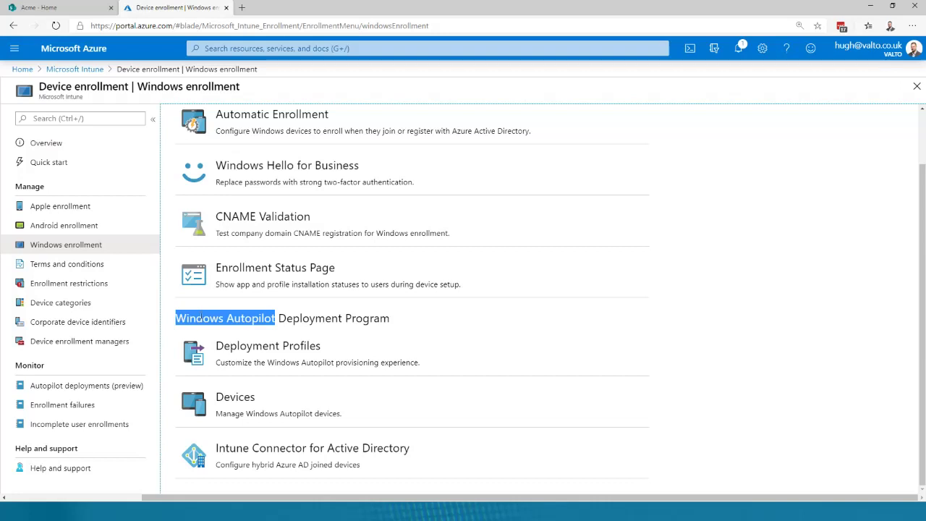
left_click(273, 319)
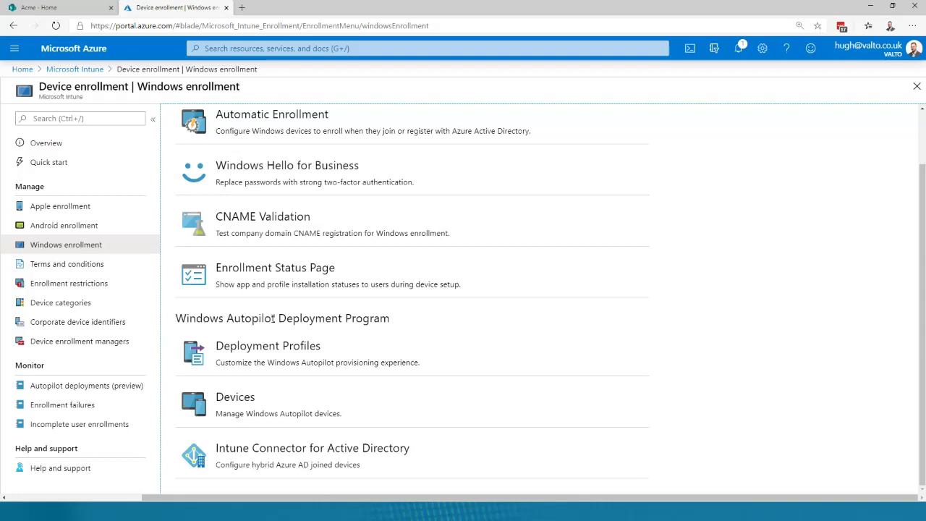
left_click_drag(273, 319, 175, 321)
left_click(176, 322)
left_click_drag(195, 319, 278, 318)
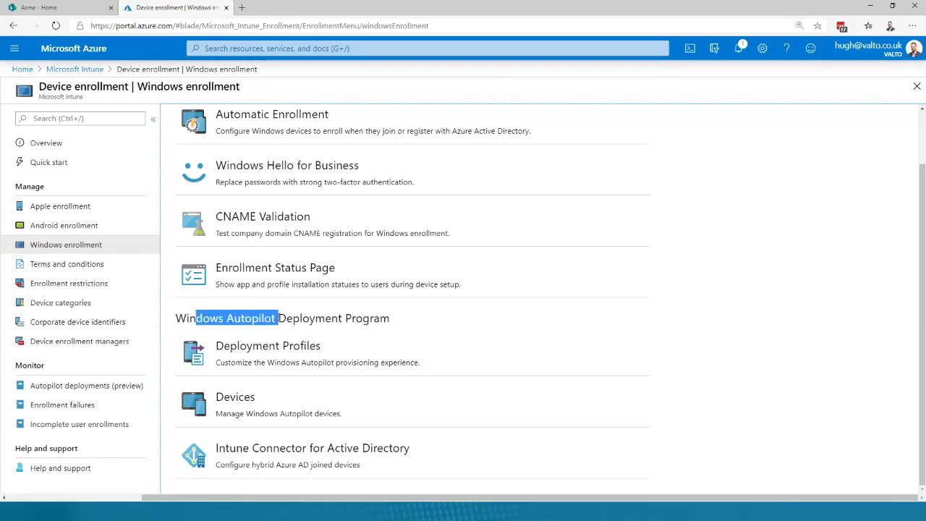
left_click(278, 318)
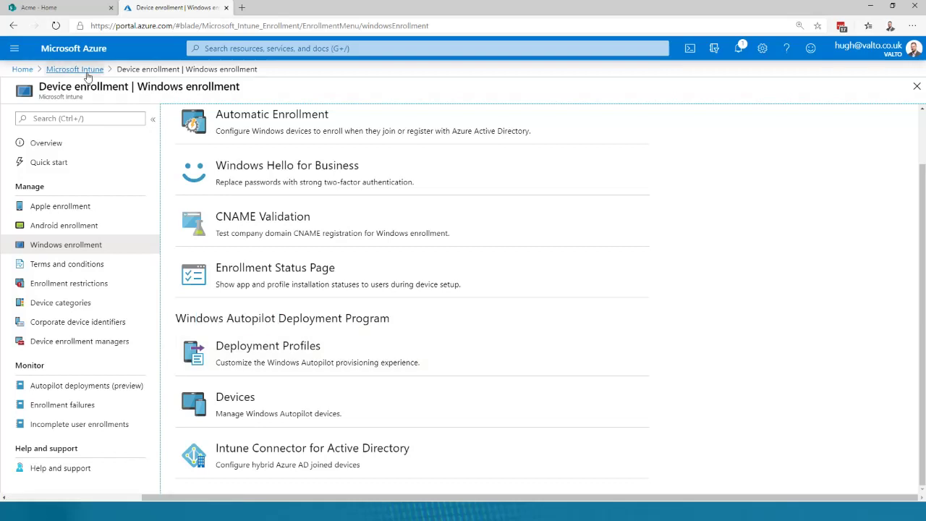
left_click(74, 68)
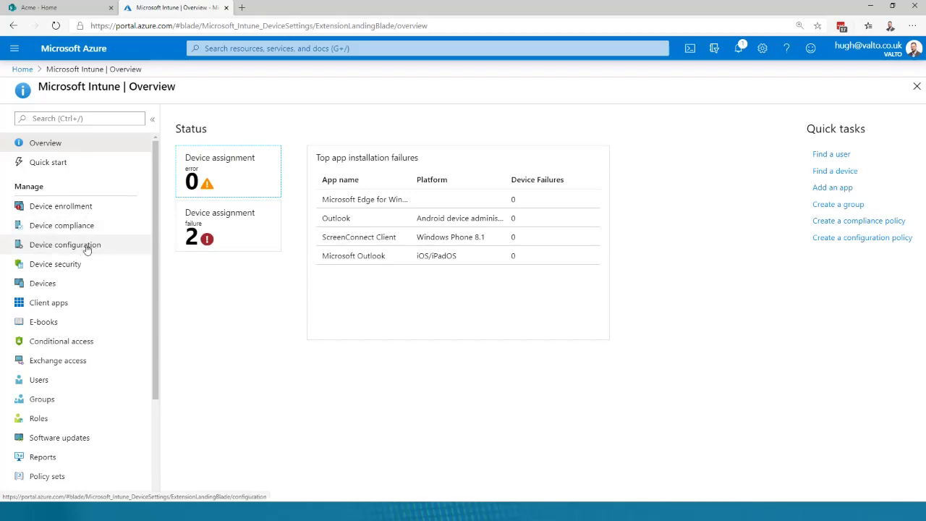
- Browse Device configuration Profiles, including Valto's Chrome ADMX ingestion and Enterprise Wallpaper
left_click(80, 245)
left_click(75, 187)
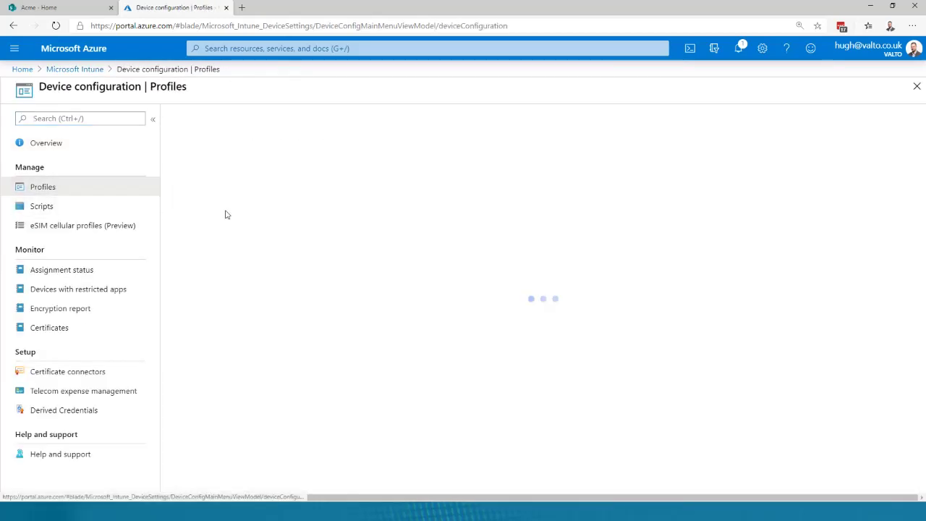
scroll(279, 298, "down", 1)
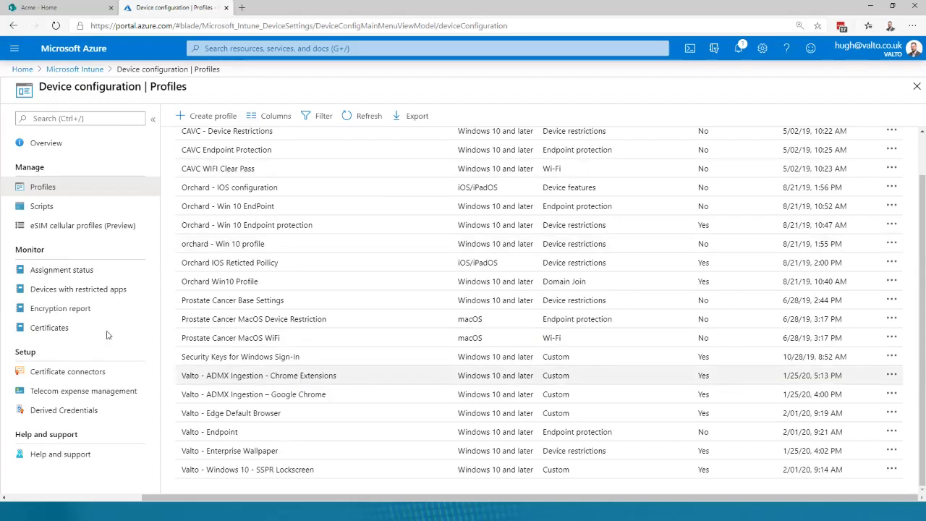
scroll(274, 319, "up", 1)
scroll(317, 325, "down", 1)
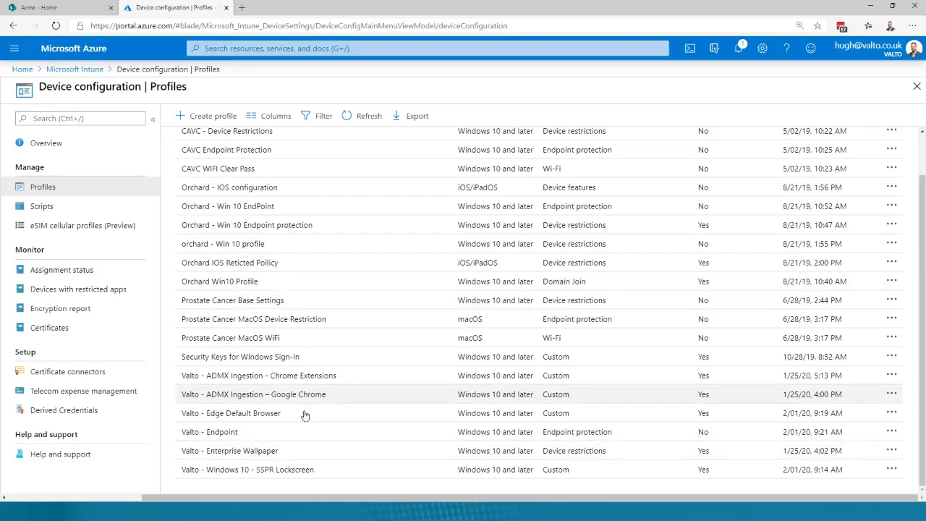
left_click(75, 69)
- Open Client apps > Apps listing Microsoft Edge, Company Portal, Outlook and ScreenConnect Client
left_click(85, 301)
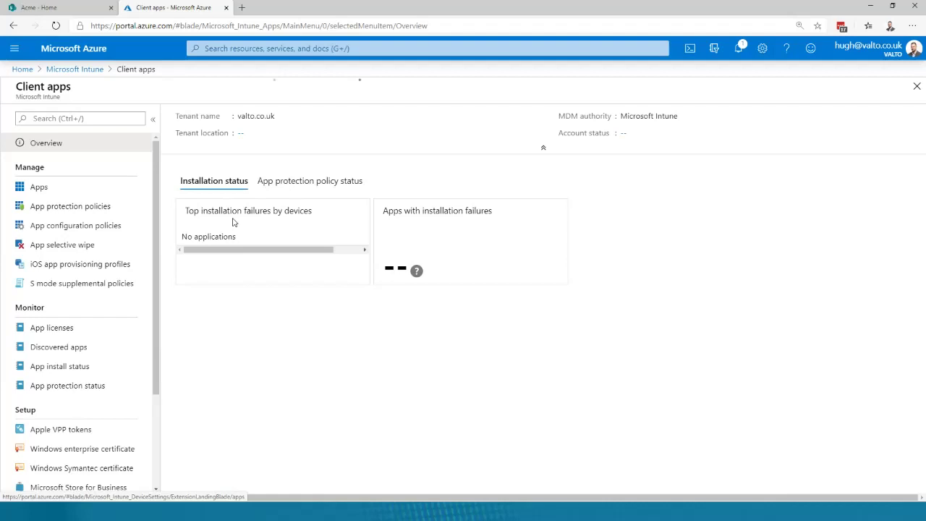
left_click(91, 190)
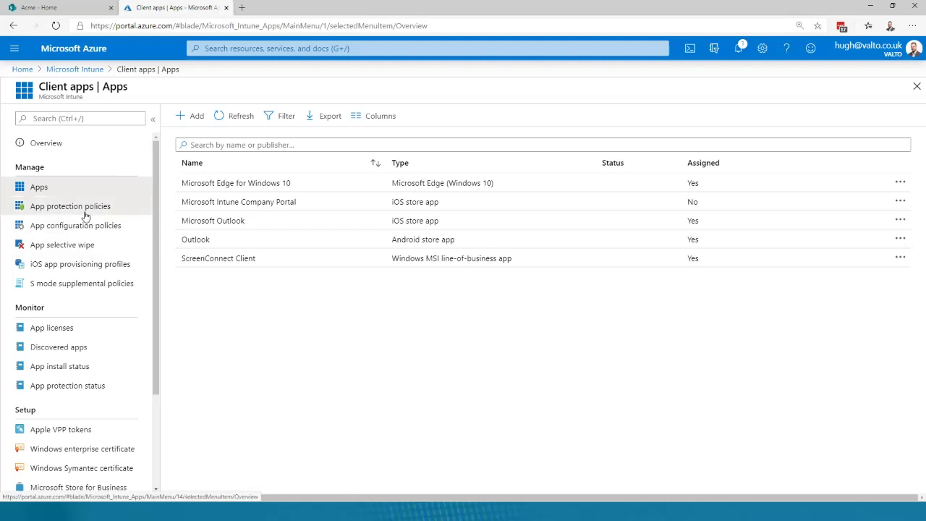
- Open the 'ios' app protection policy and scroll its User check-in per app table
left_click(85, 212)
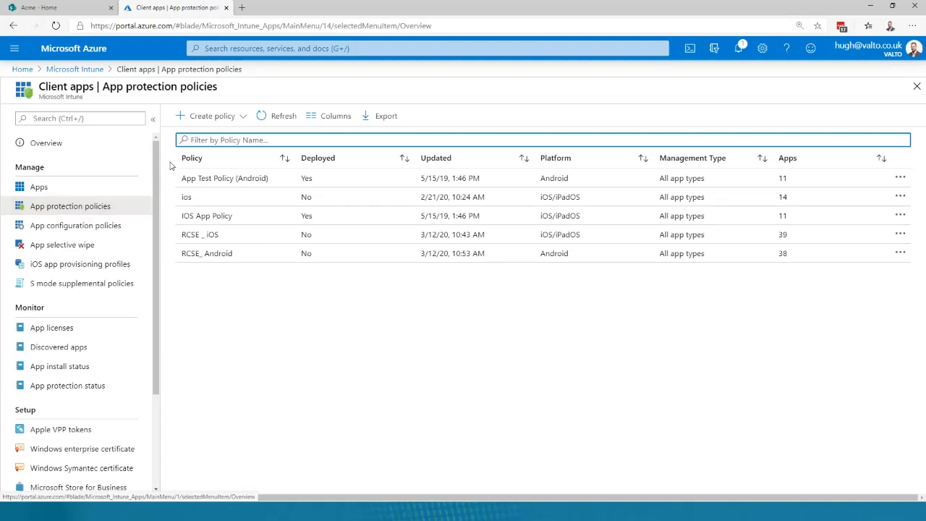
left_click(194, 197)
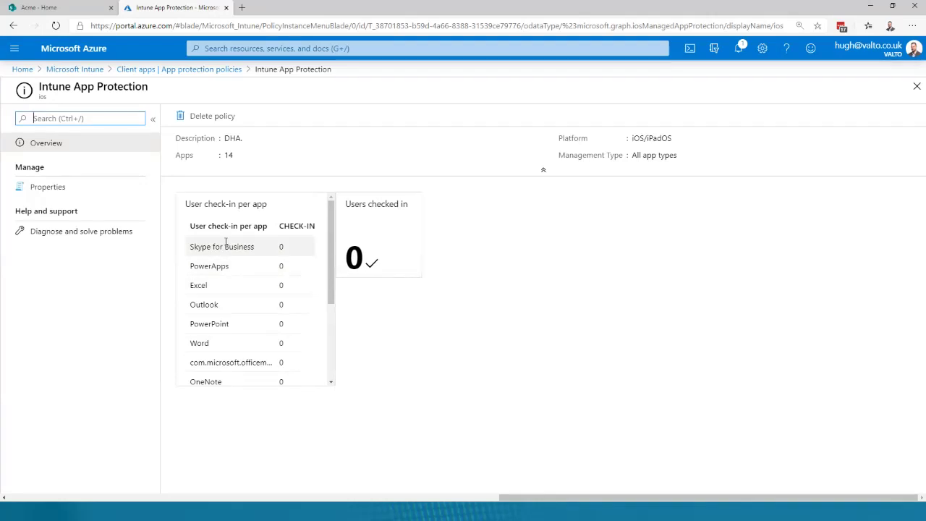
scroll(238, 288, "down", 3)
scroll(239, 283, "up", 3)
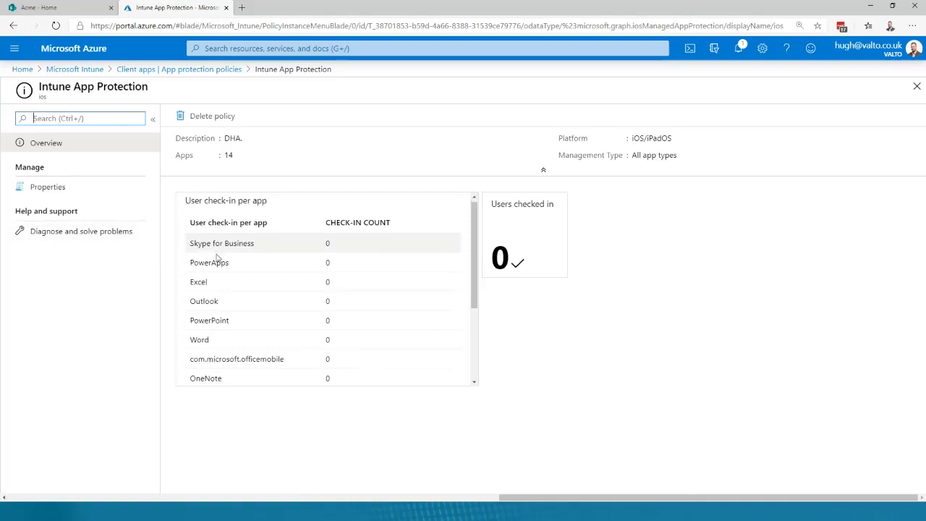
scroll(215, 260, "down", 1)
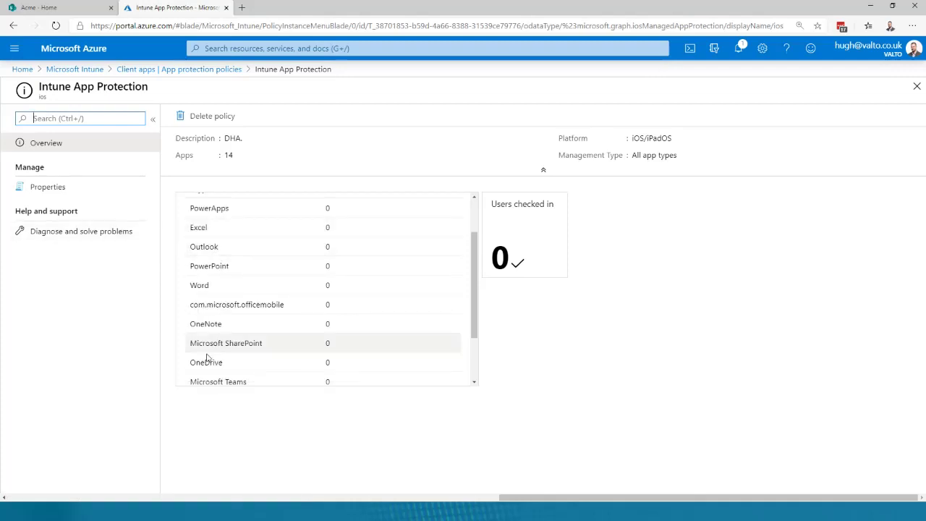
scroll(225, 355, "down", 1)
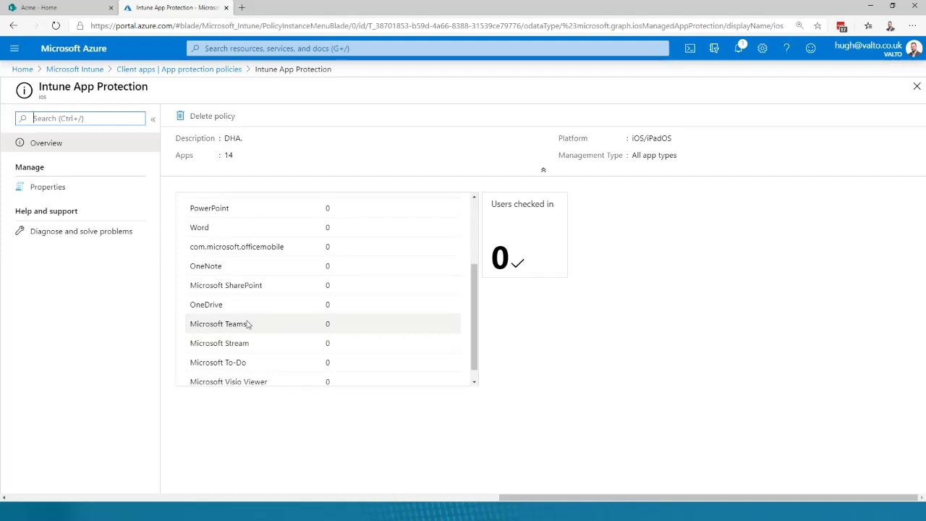
left_click(79, 200)
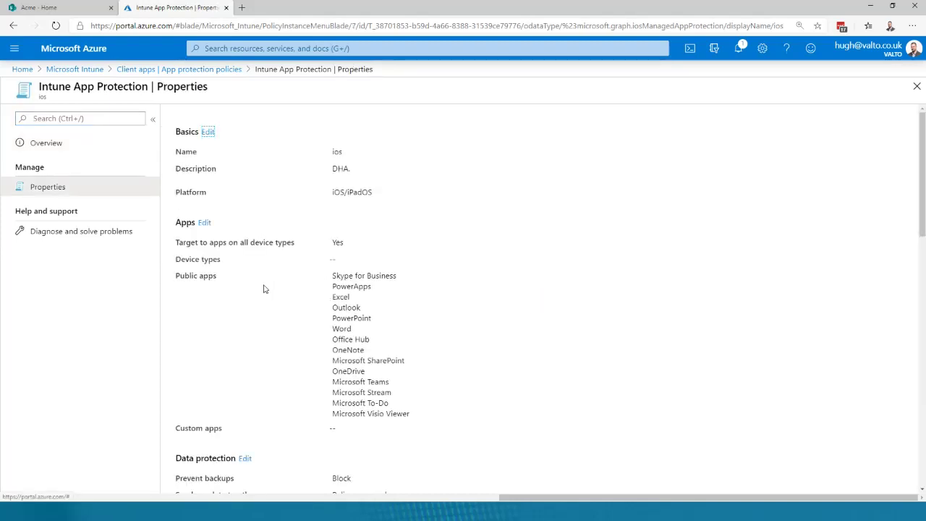
- Review the ios policy's targeted public apps and data protection settings in Properties
left_click_drag(336, 277, 430, 418)
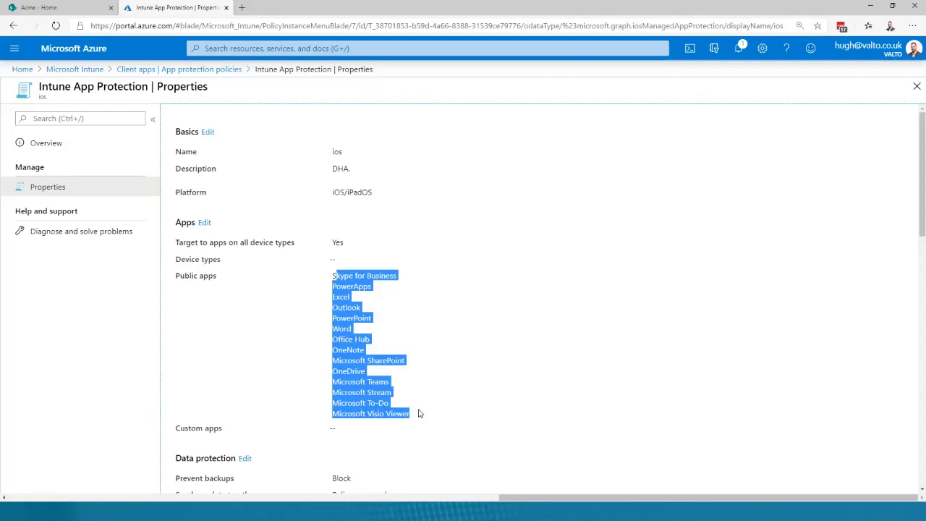
scroll(337, 195, "down", 4)
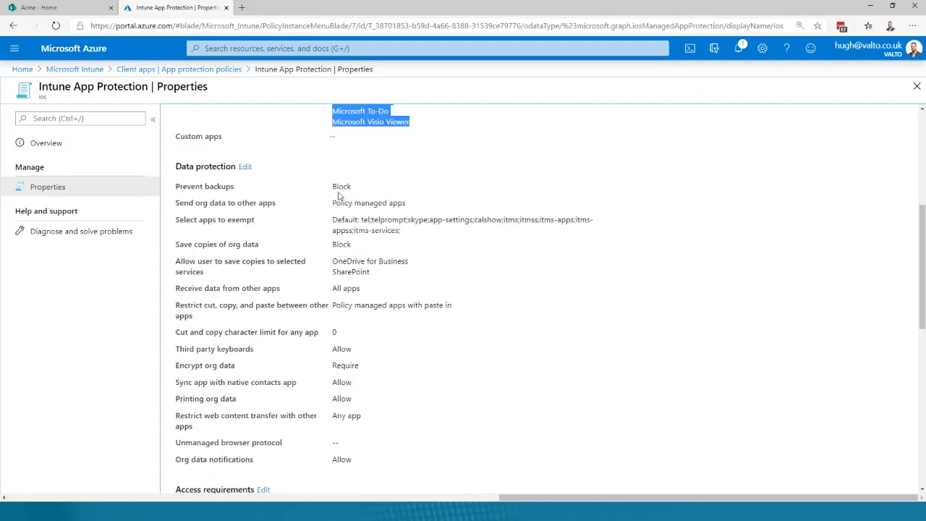
left_click_drag(338, 195, 523, 361)
left_click(326, 283)
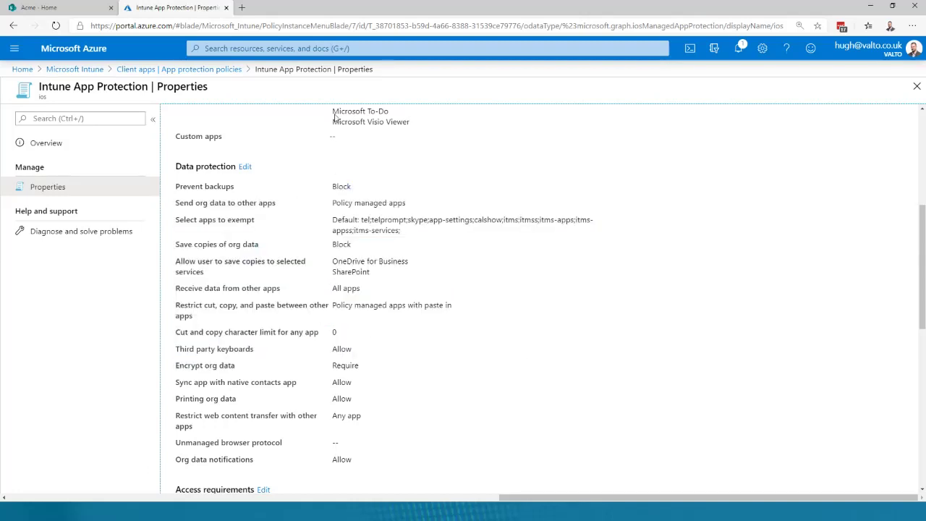
scroll(335, 118, "up", 2)
scroll(200, 480, "down", 2)
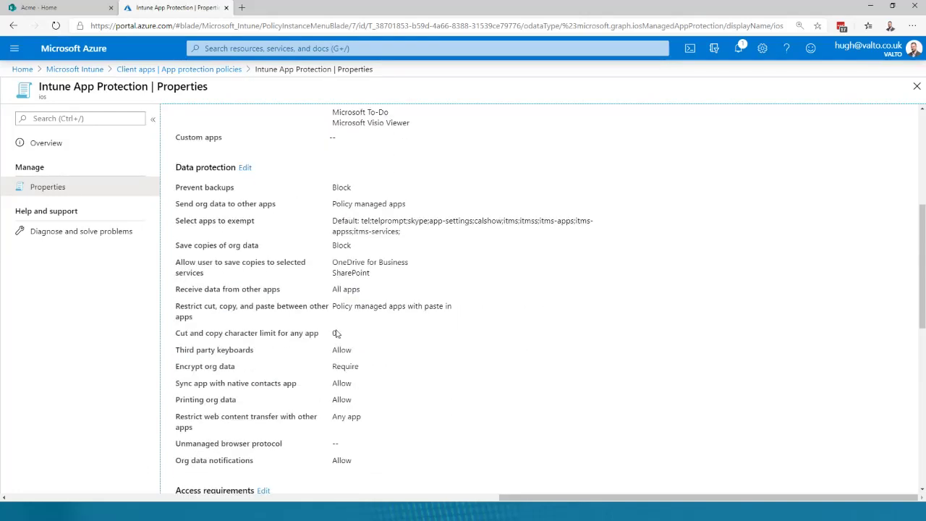
left_click_drag(332, 186, 352, 187)
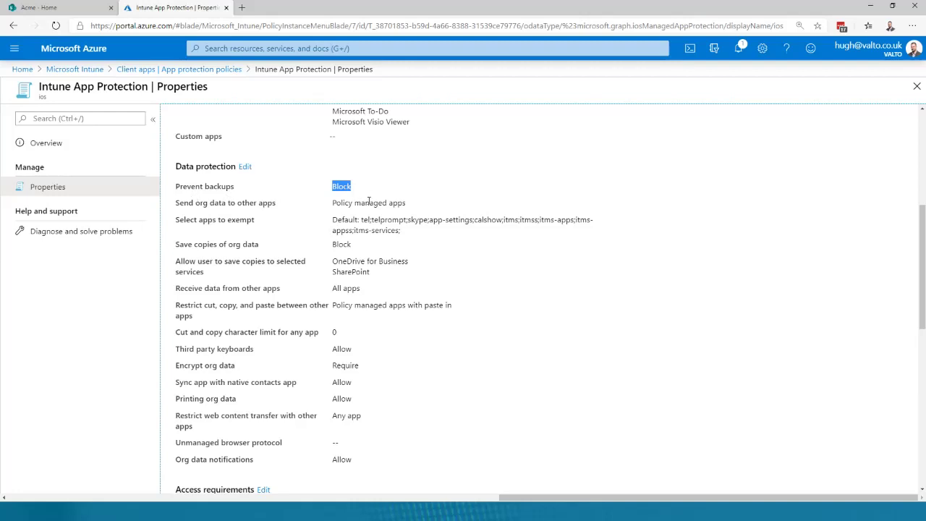
scroll(369, 202, "down", 1)
left_click_drag(338, 203, 433, 207)
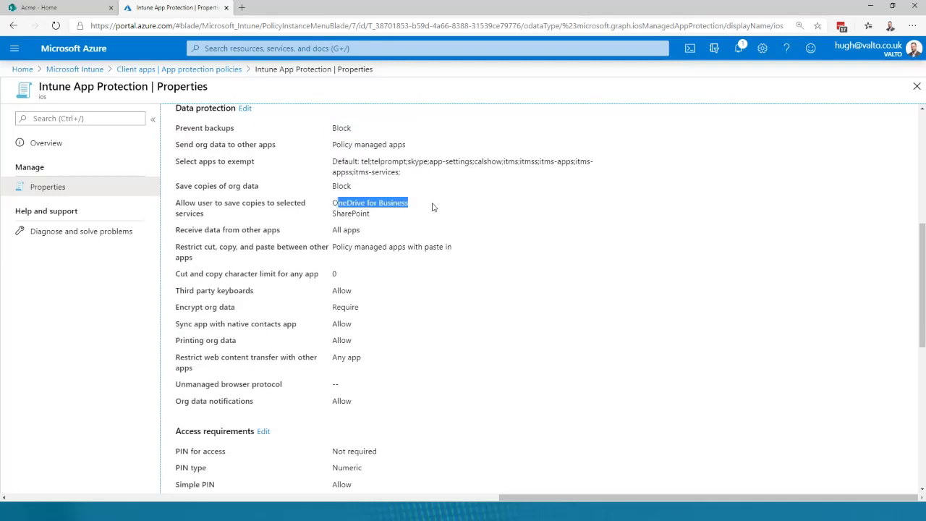
left_click(433, 208)
- Check the Save copies of org data setting, then return to the App protection policies list
left_click_drag(184, 186, 259, 188)
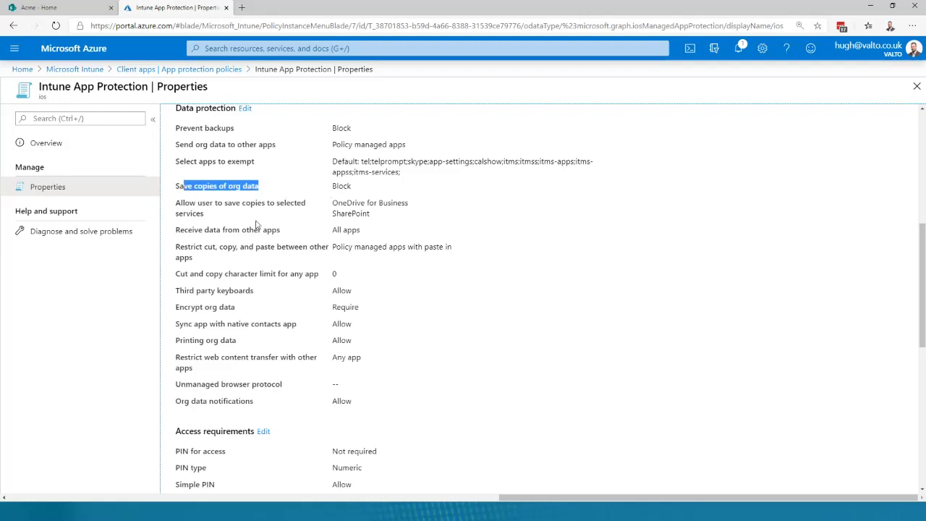
left_click(256, 225)
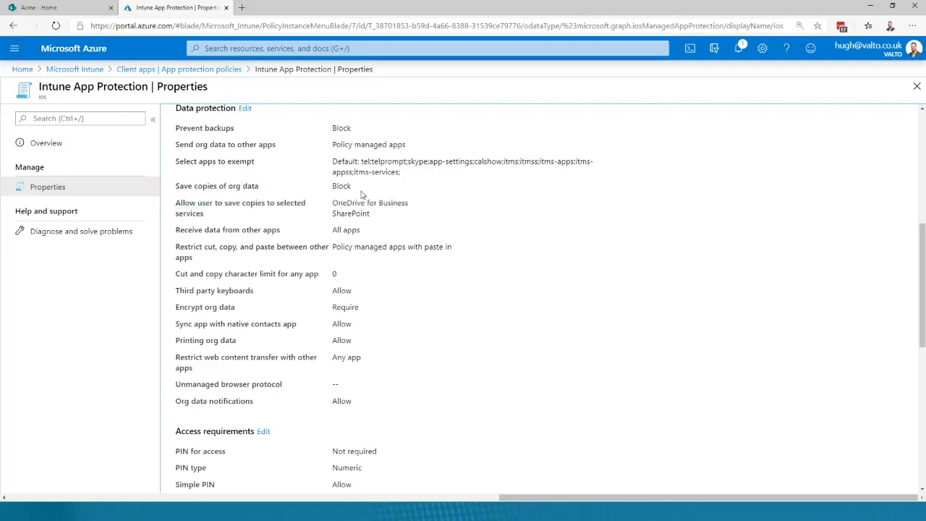
scroll(362, 194, "up", 2)
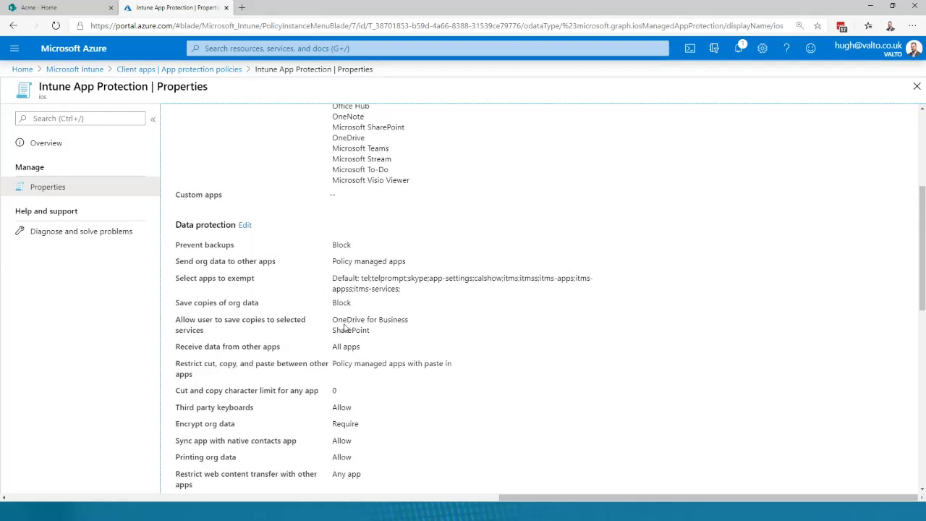
scroll(372, 323, "down", 2)
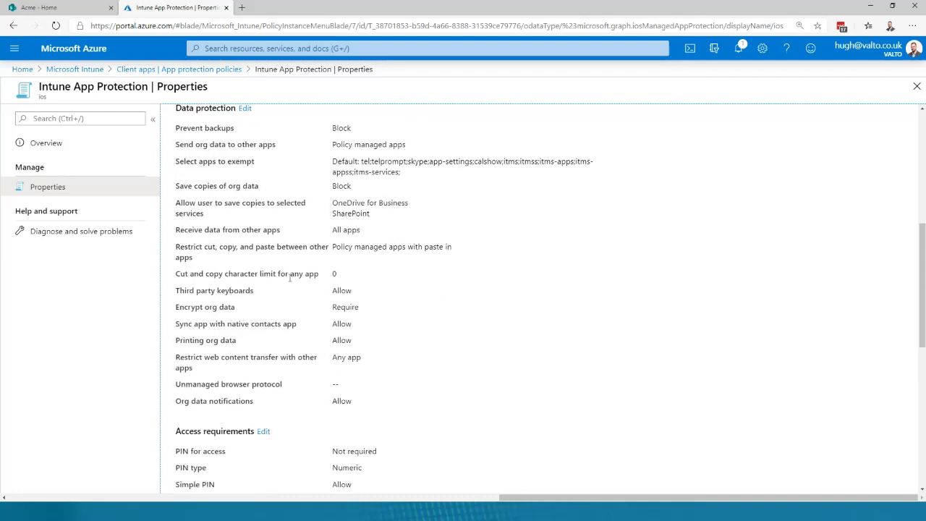
scroll(254, 313, "down", 1)
scroll(345, 385, "down", 2)
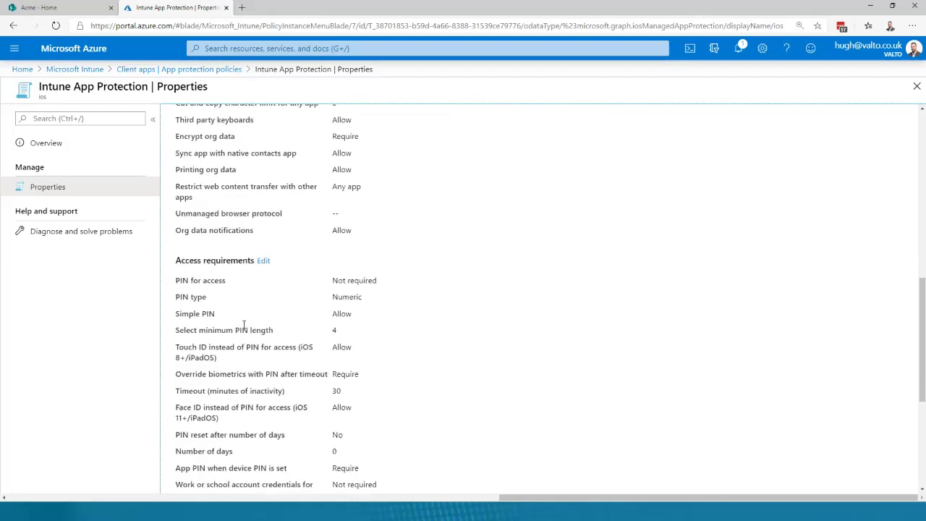
left_click_drag(178, 276, 393, 307)
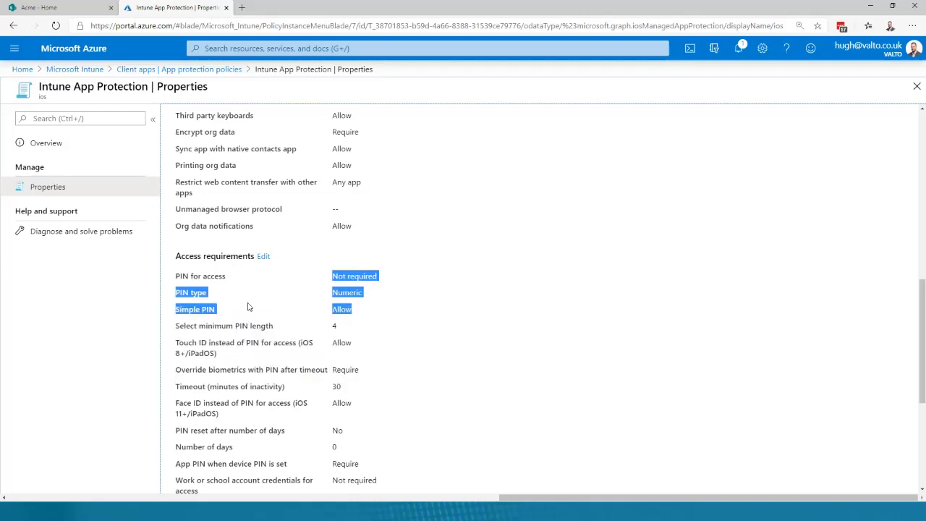
scroll(248, 306, "up", 8)
left_click(198, 66)
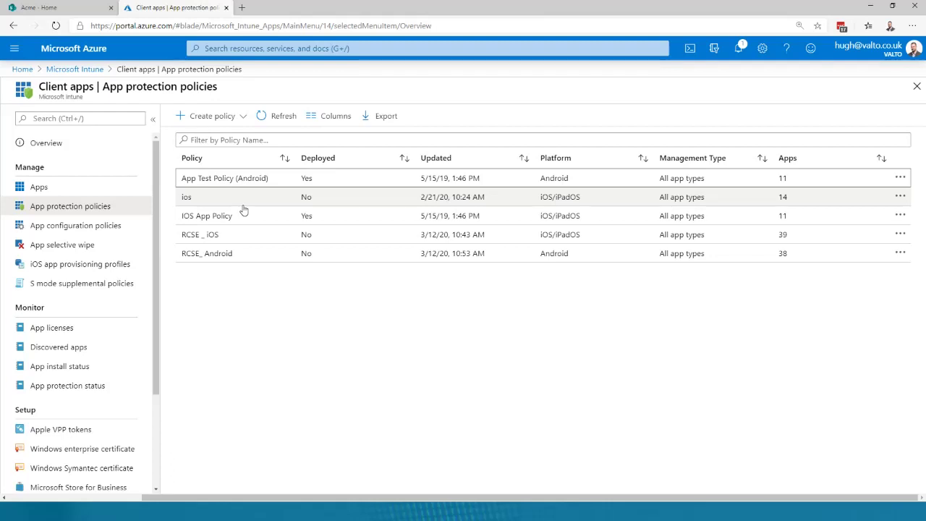
- Open App selective wipe, which shows no requests, and start a new wipe request
left_click(78, 245)
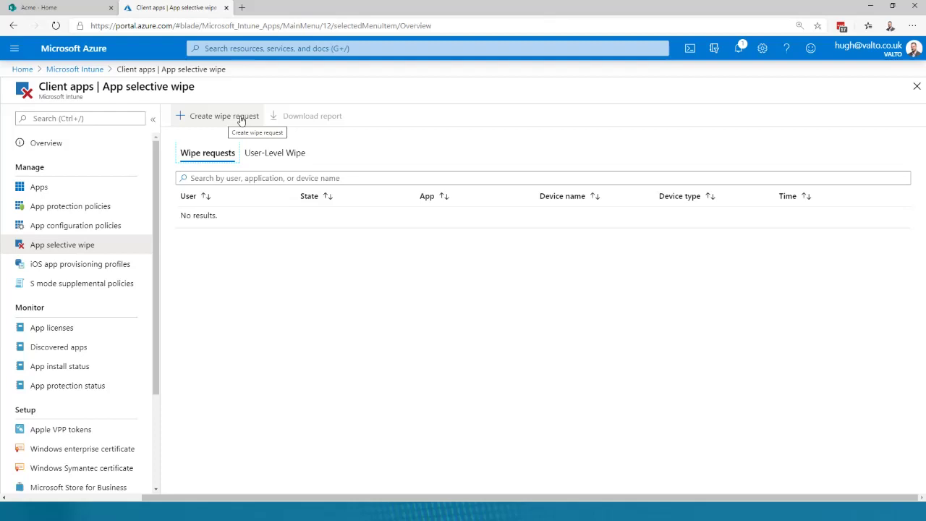
left_click(242, 117)
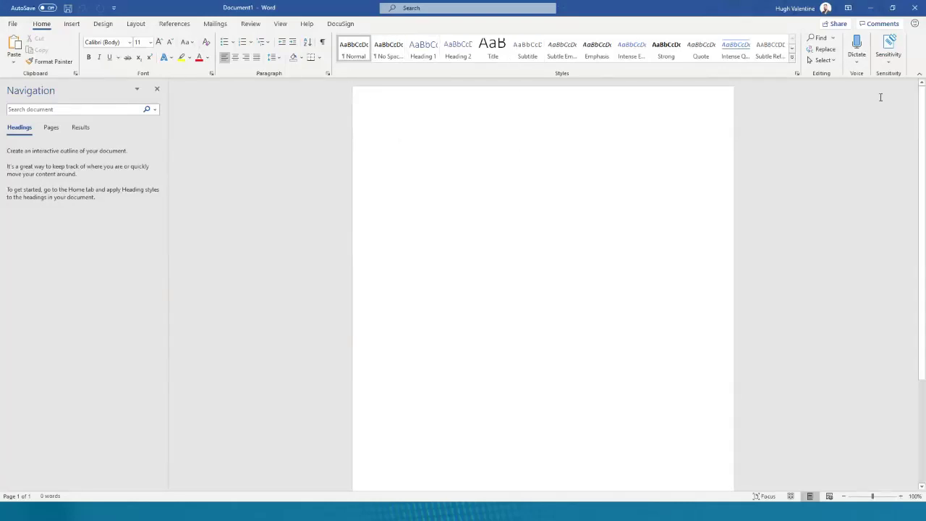
left_click(423, 49)
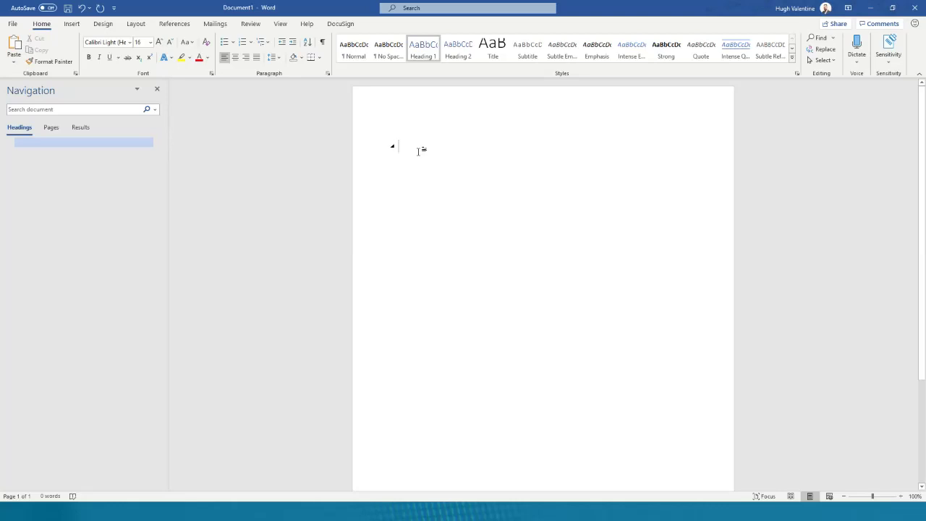
type("HR ")
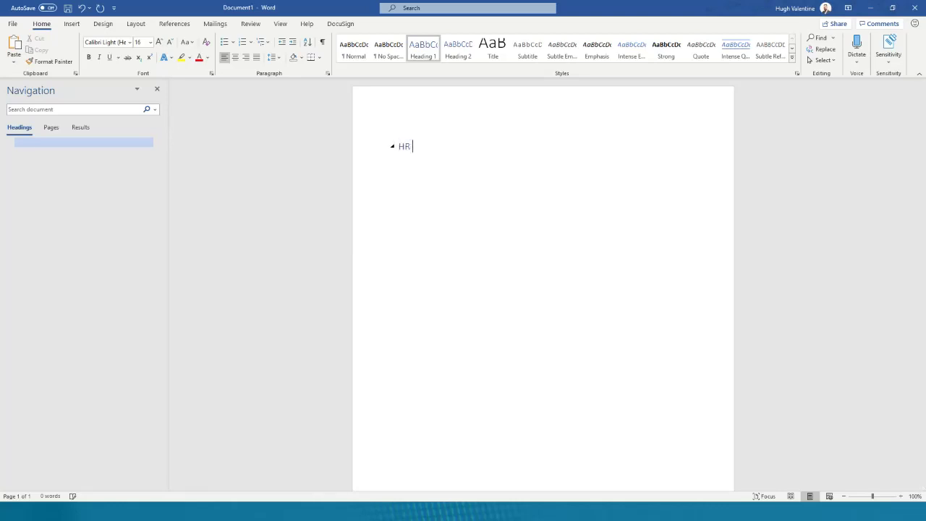
type("Employee contract HV")
key("Return")
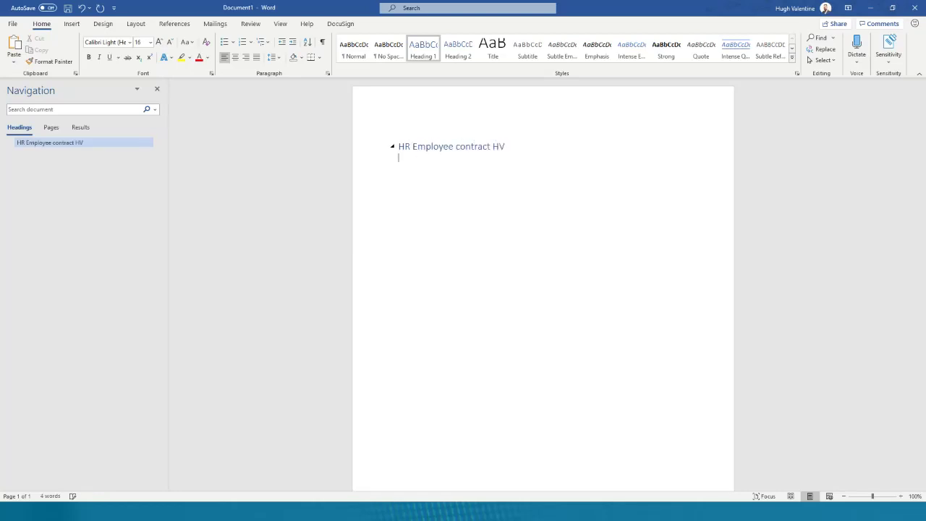
type("123123211232123 321")
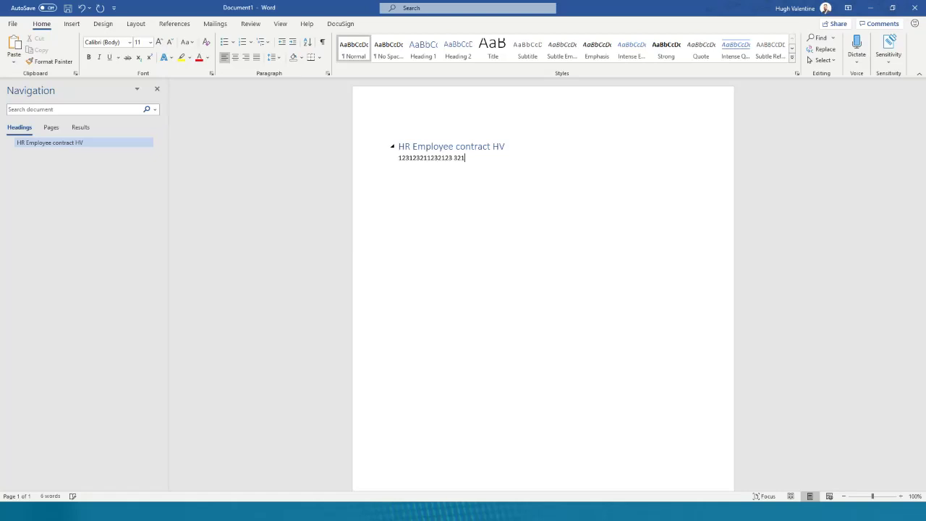
key("Return")
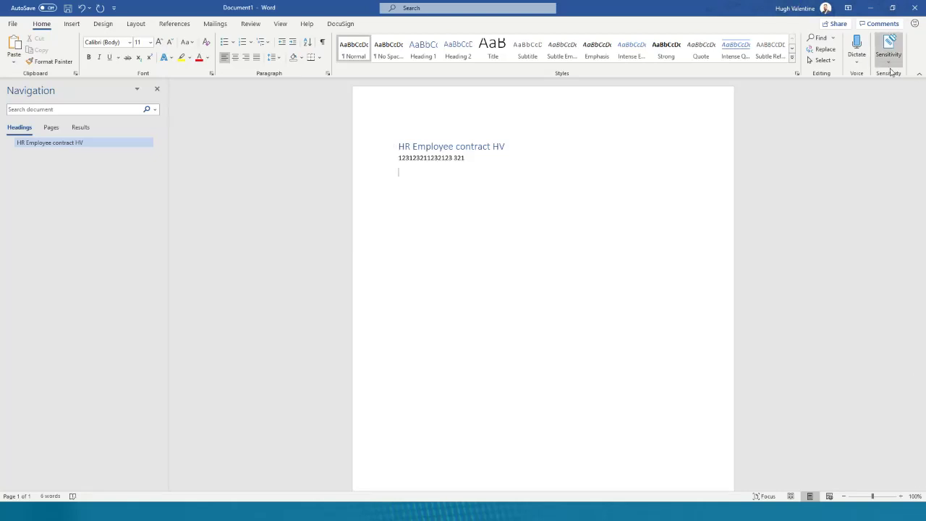
- Apply the Finance HR sensitivity label and check its watermark behind the document text
left_click(890, 64)
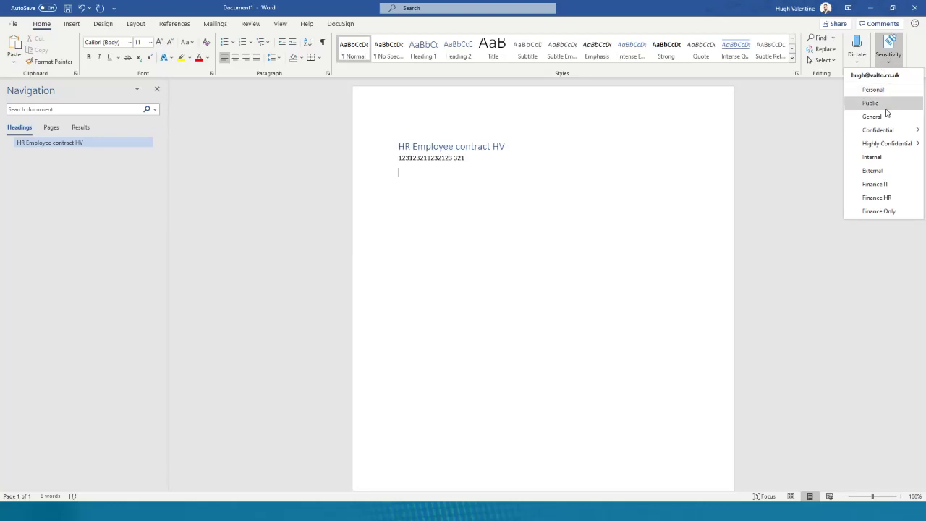
left_click(880, 197)
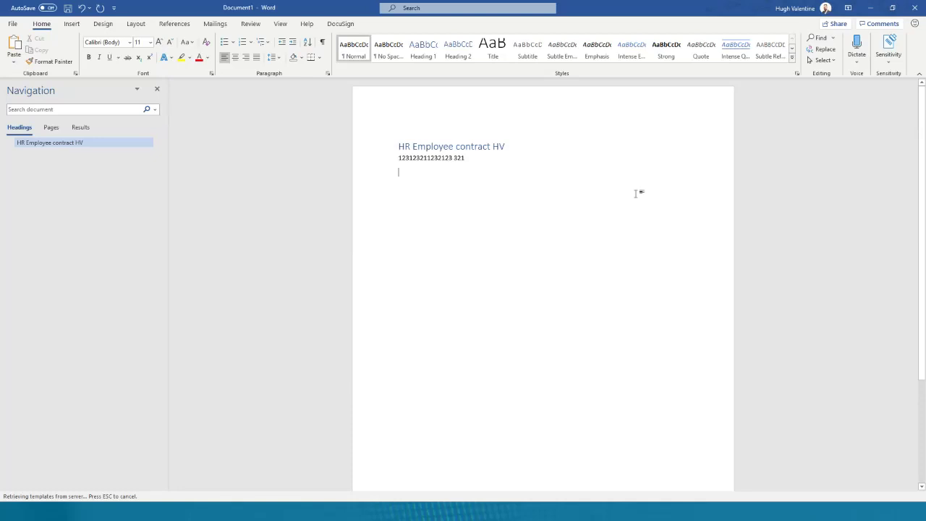
scroll(506, 188, "down", 2)
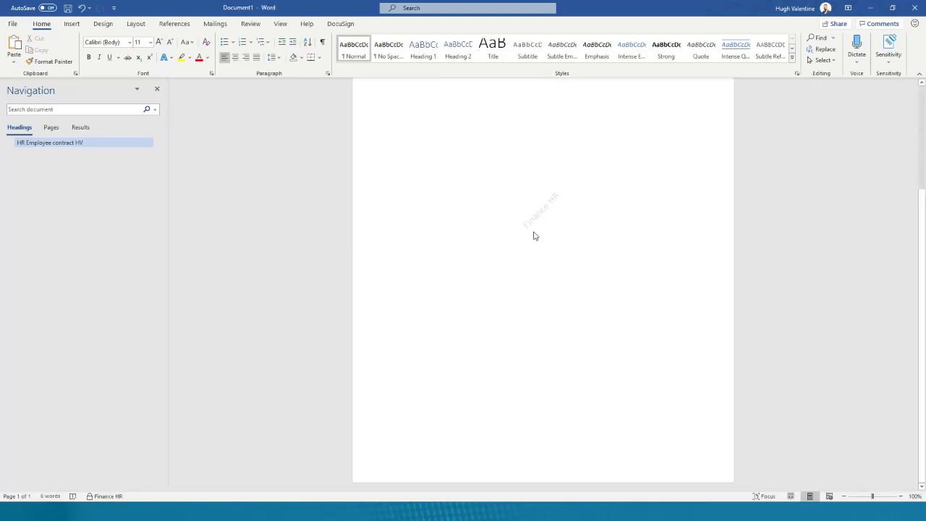
scroll(557, 237, "up", 3)
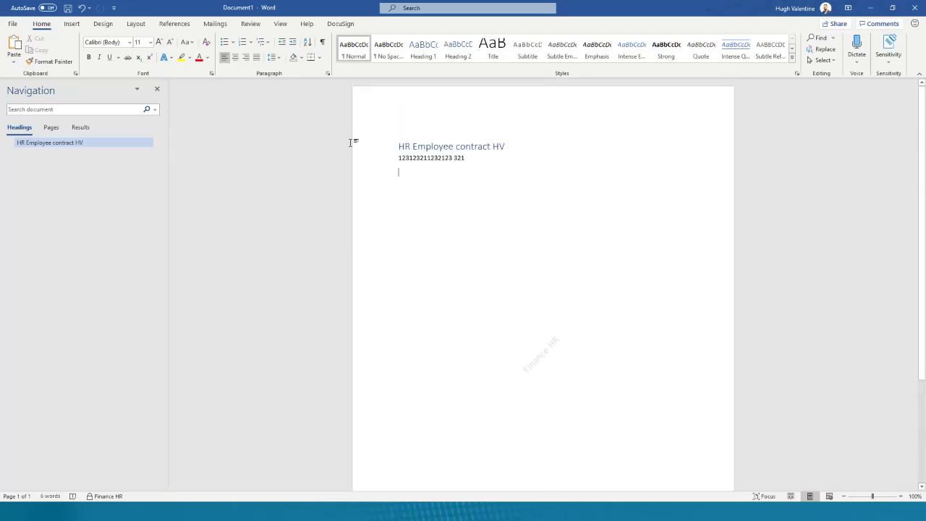
left_click_drag(354, 142, 354, 159)
left_click(326, 167)
left_click_drag(421, 173, 510, 159)
- Confirm Document1 is labelled Finance HR, then relabel it Public so the Finance HR watermark disappears
left_click(900, 66)
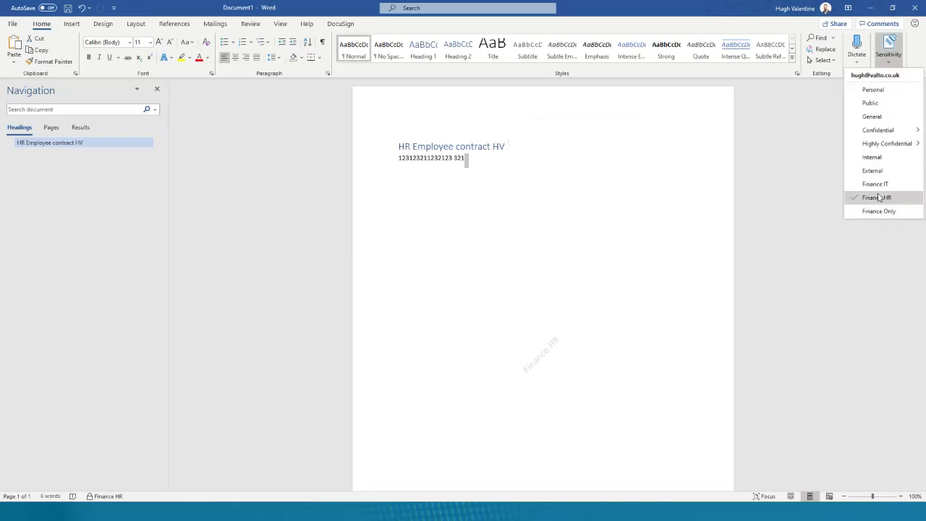
left_click(778, 231)
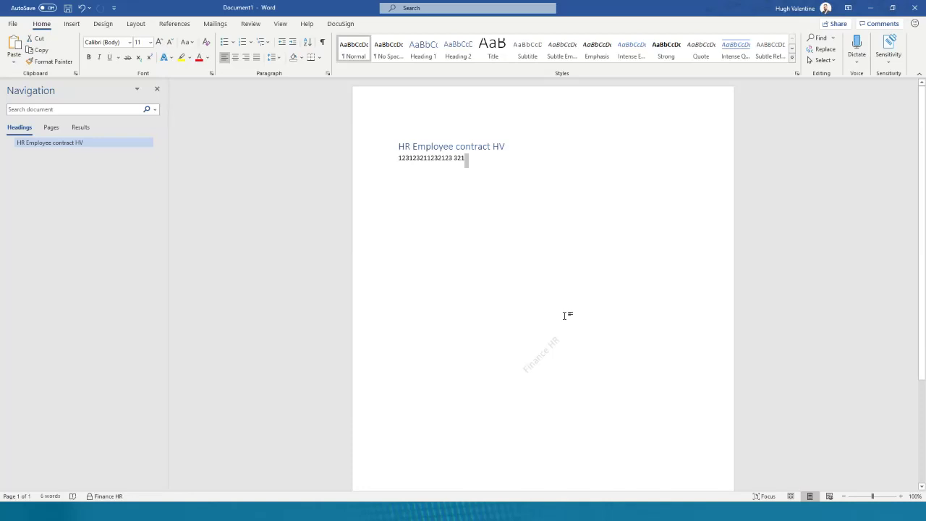
left_click(888, 51)
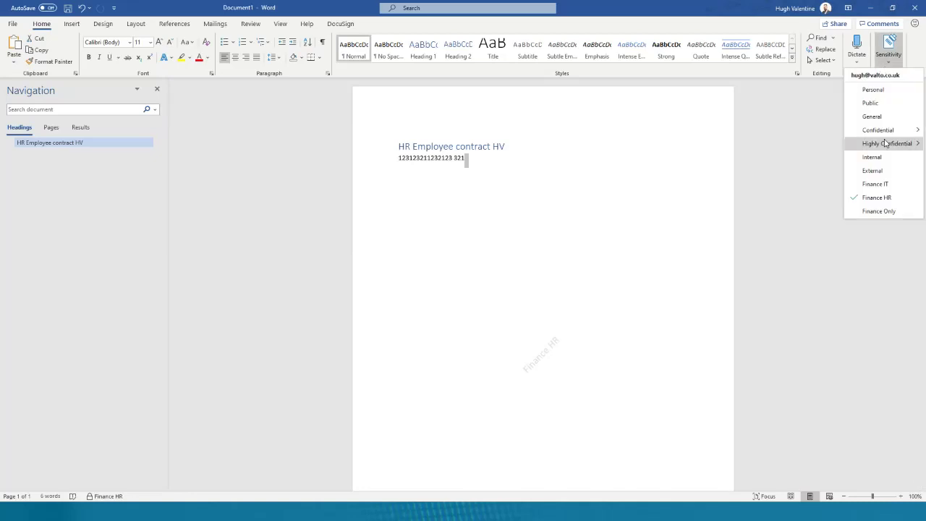
left_click(873, 105)
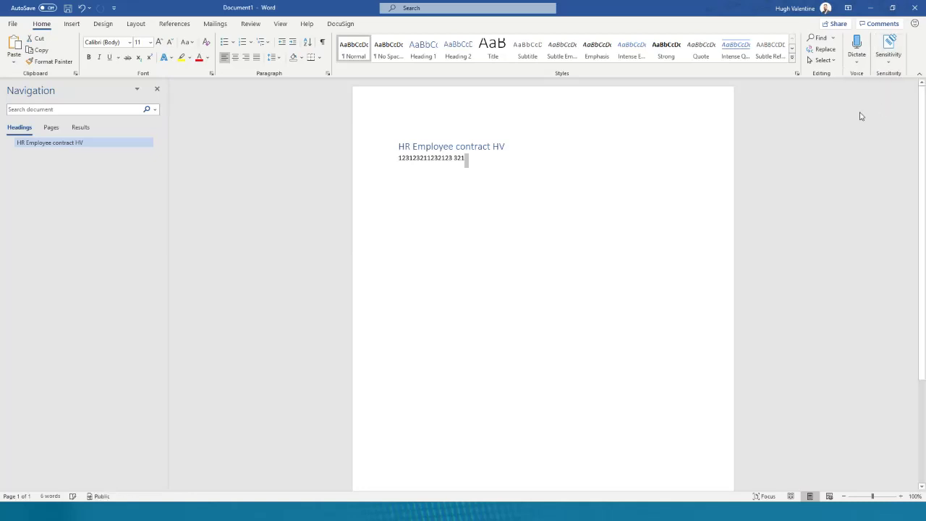